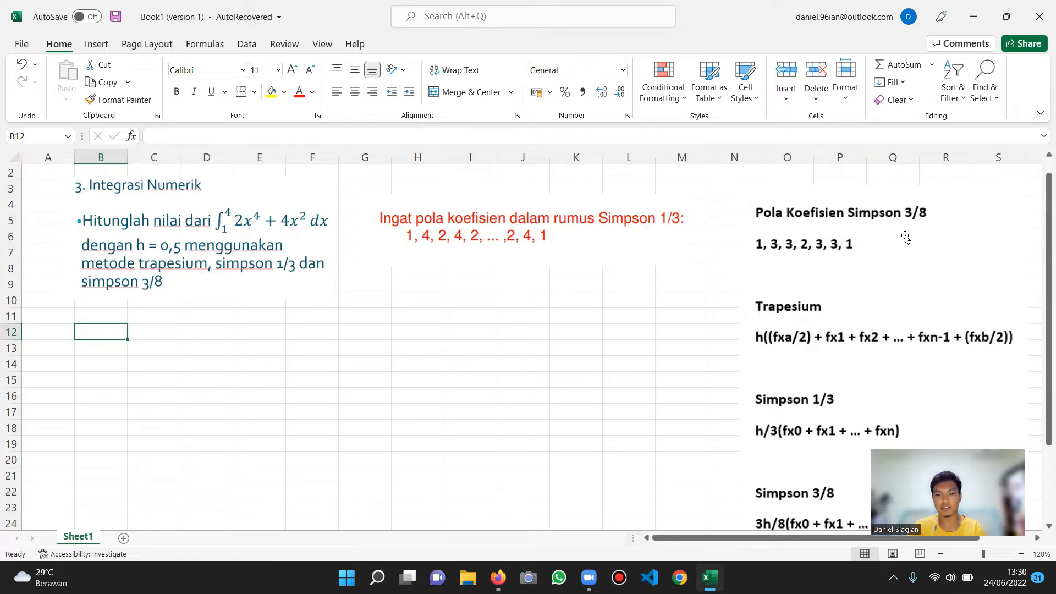
Review the coefficient patterns and the Trapesium, Simpson 1/3 and Simpson 3/8 formulas beside the problem statement.
scroll(915, 332, "down", 6)
scroll(825, 479, "up", 6)
left_click_drag(752, 536, 805, 536)
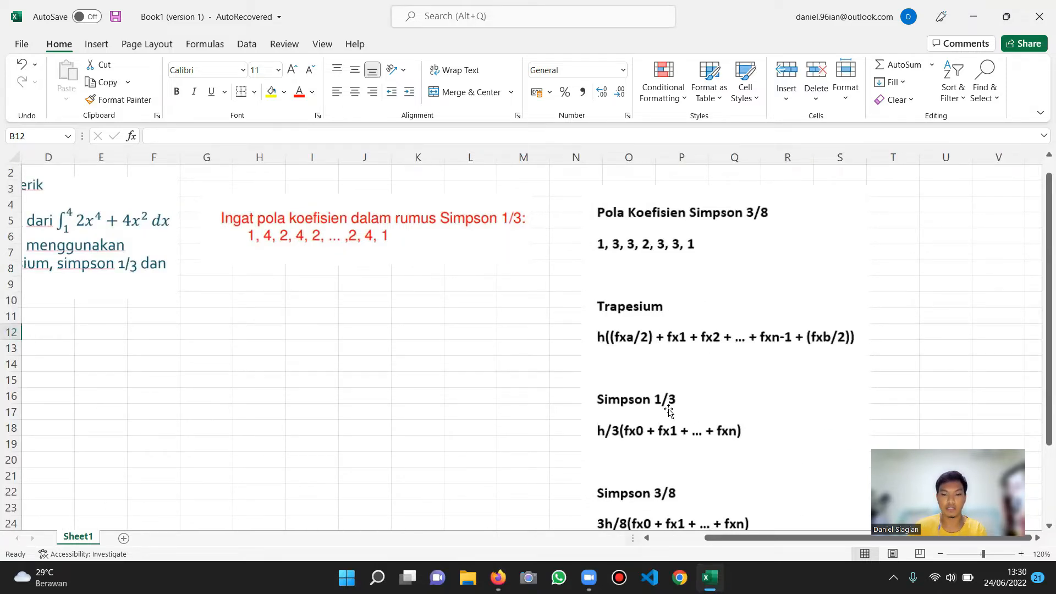
scroll(680, 480, "down", 2)
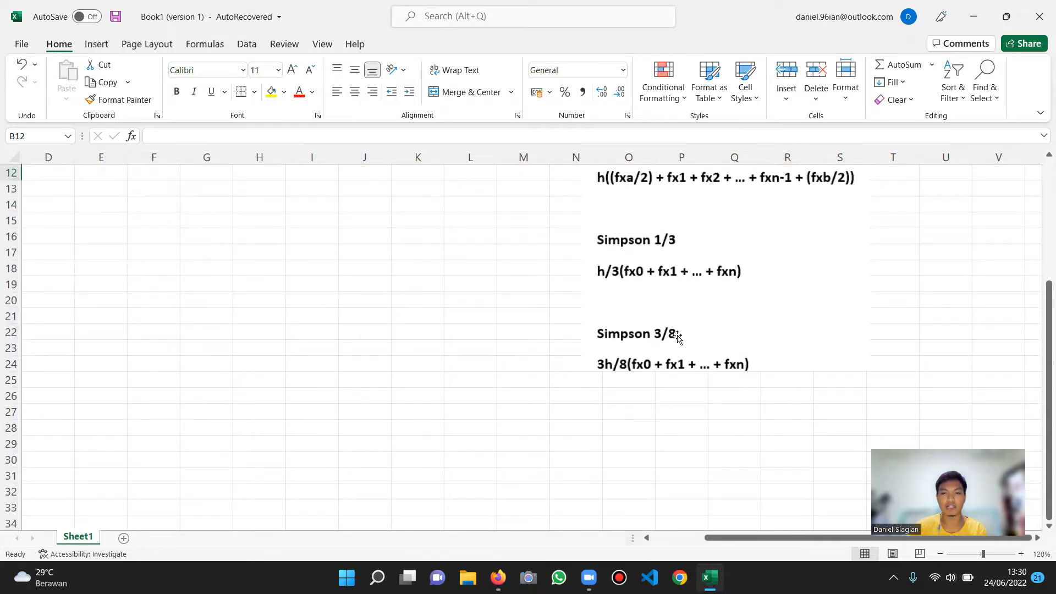
scroll(677, 336, "up", 3)
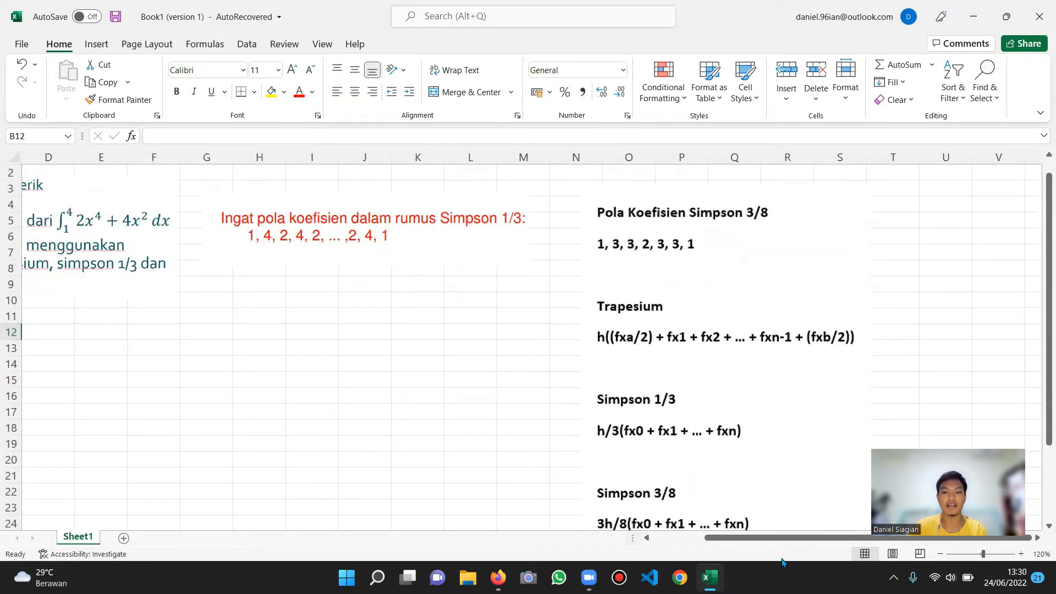
left_click_drag(765, 539, 654, 544)
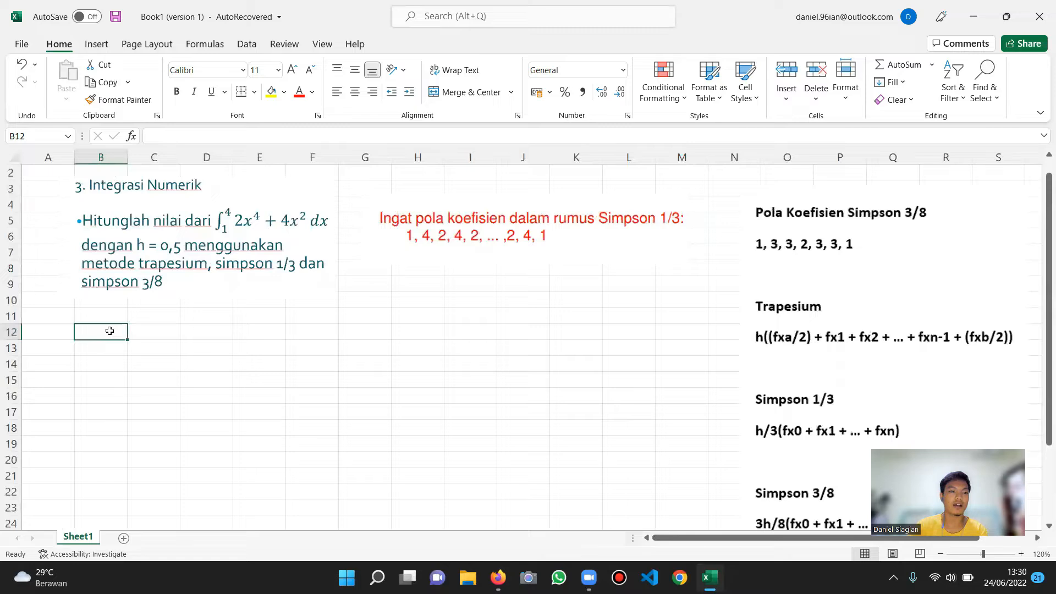
Label the integration limits below the problem with a in B12 and b in C12.
left_click(134, 334)
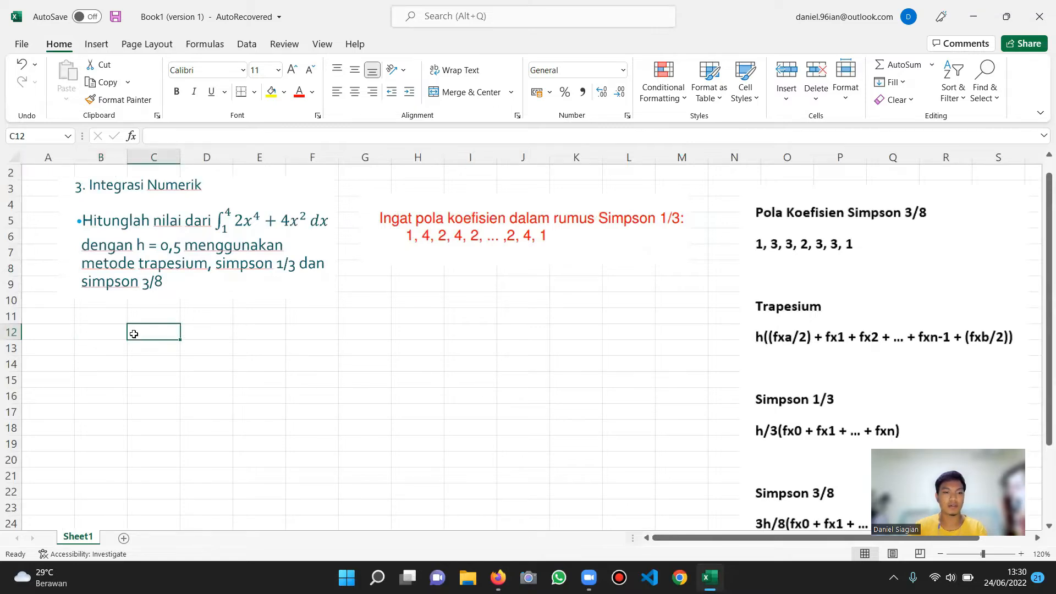
left_click(117, 334)
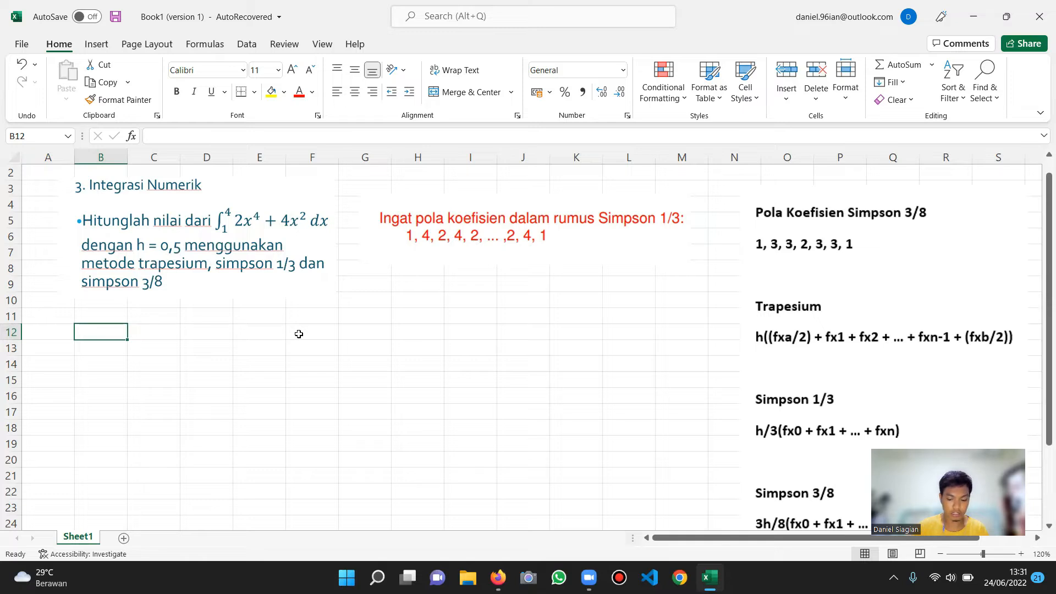
type("a")
key("Tab")
type("b")
key("shift+Tab")
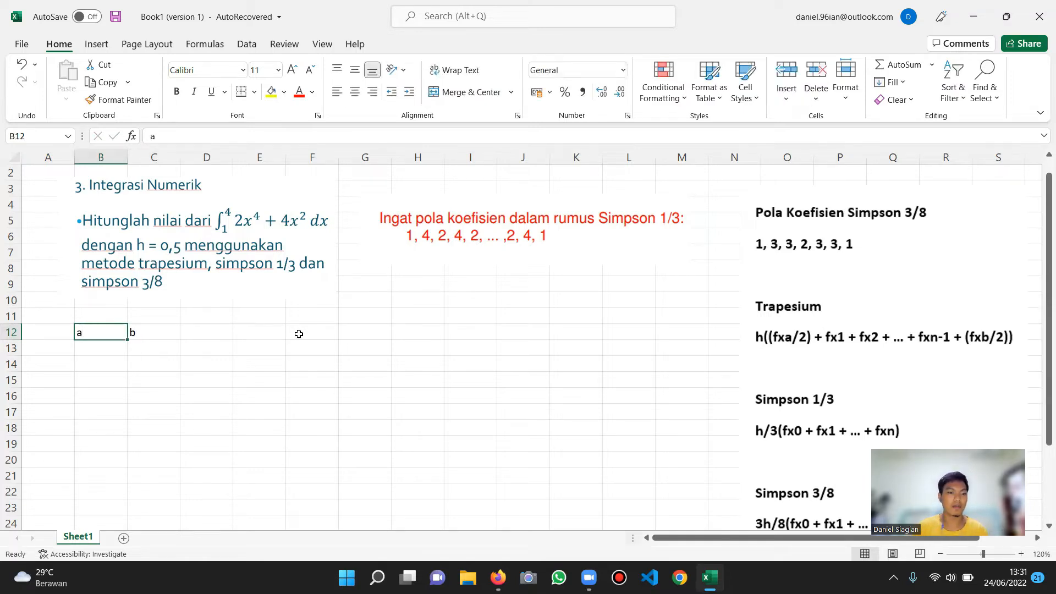
Enter the lower limit 1 under a in B13 and the upper limit 4 under b in C13.
key("Tab")
key("Return")
key("Left")
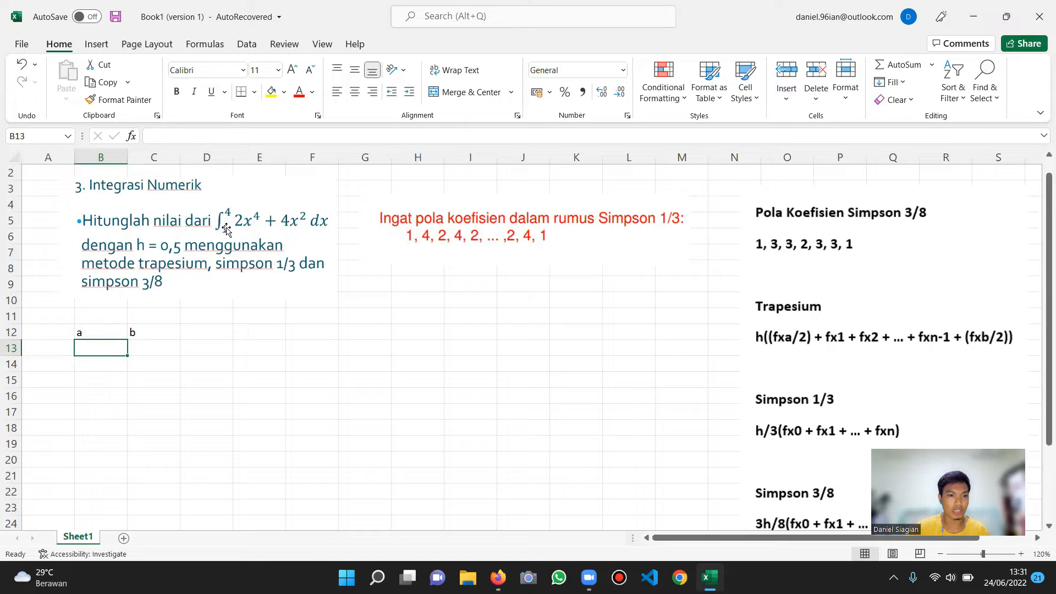
type("1")
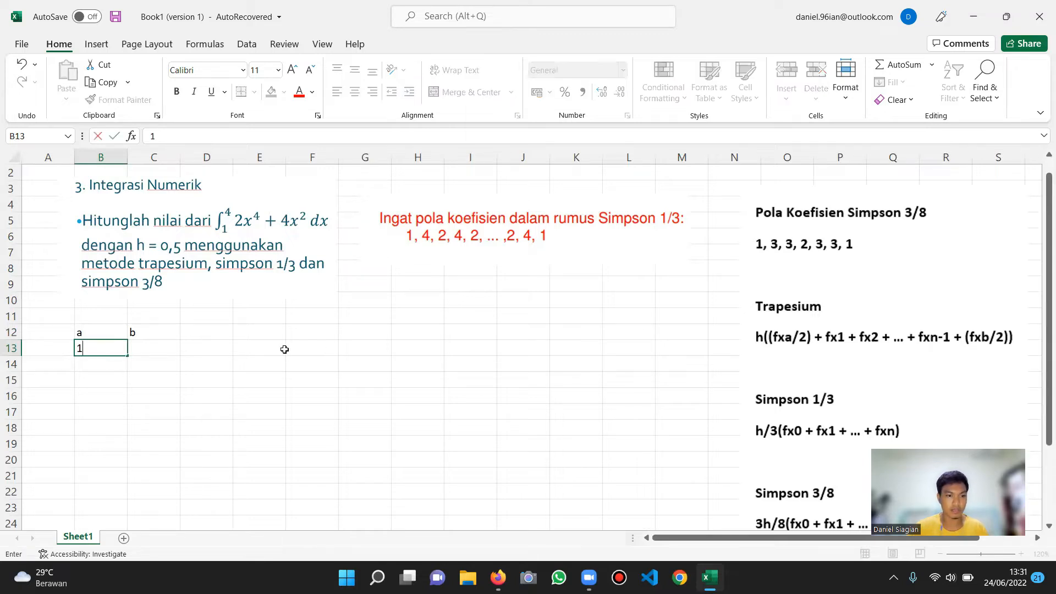
key("Tab")
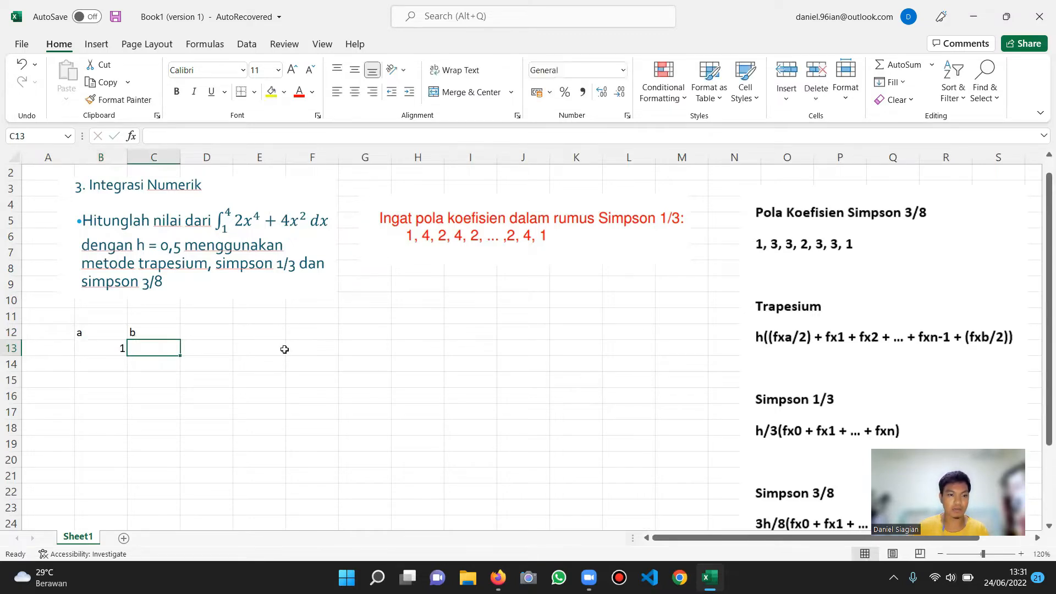
type("4")
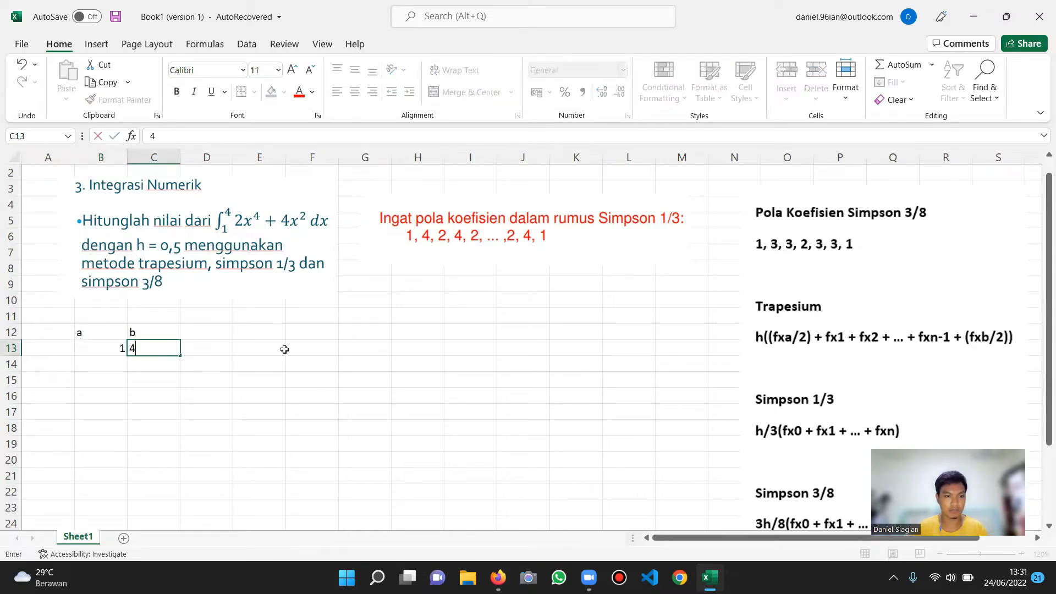
key("Tab")
Add the heading h in D12 and enter the step size 0,5 in D13.
key("Up")
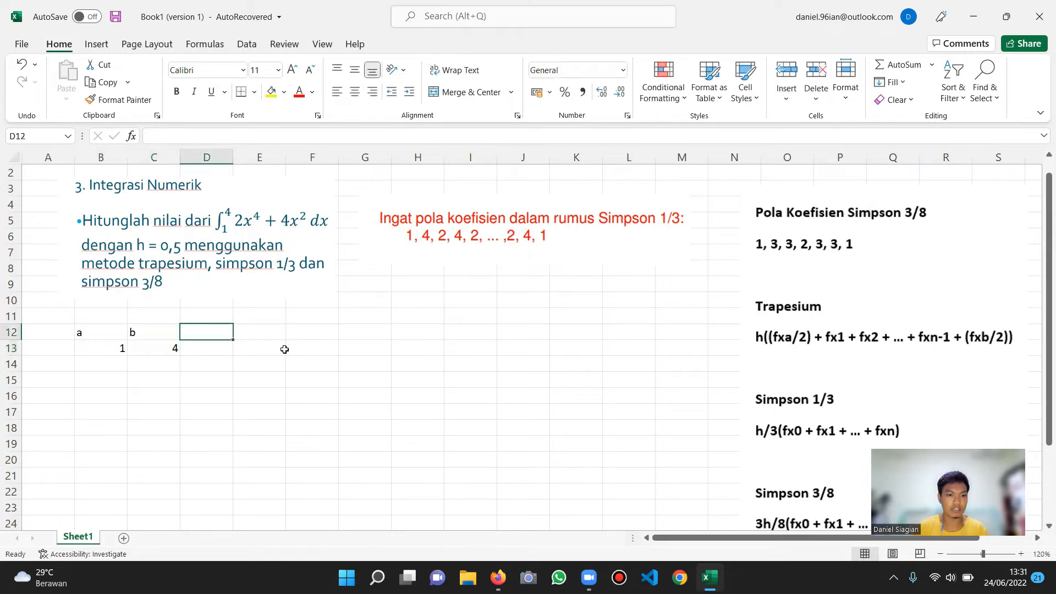
type("h")
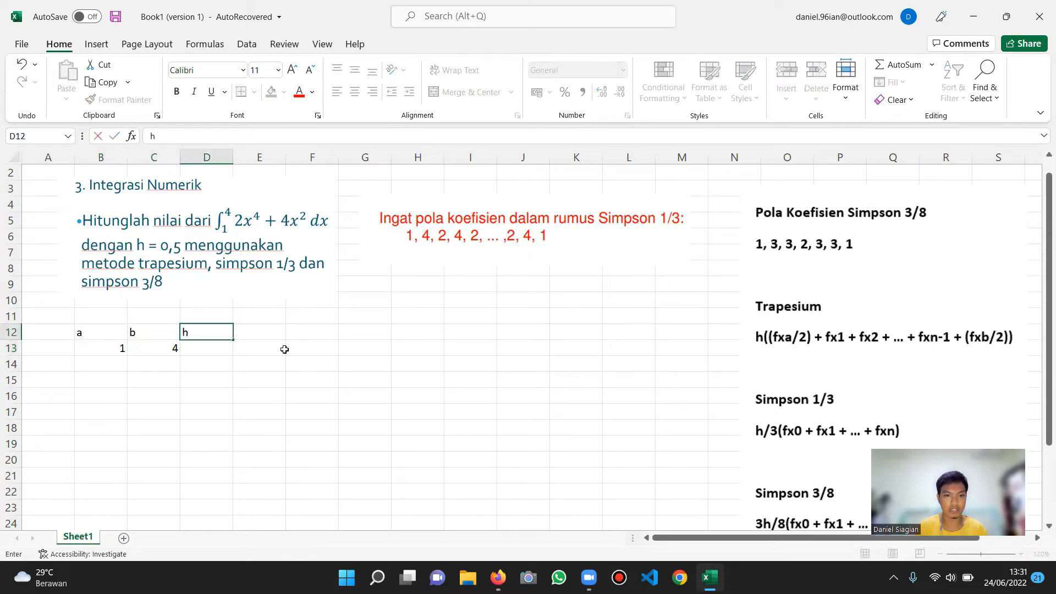
key("Return")
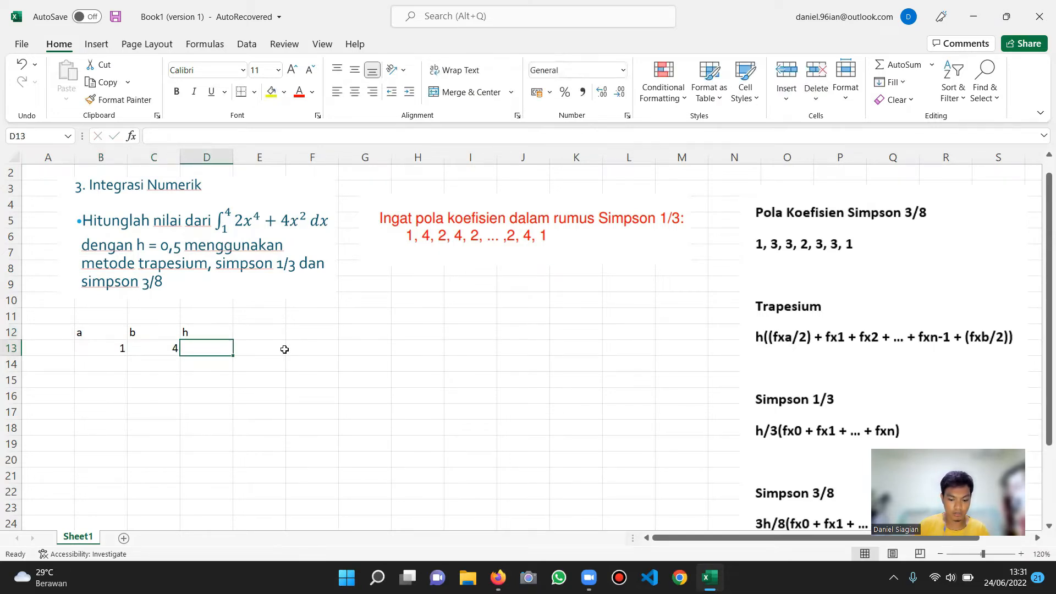
type("0,5")
left_click(285, 349)
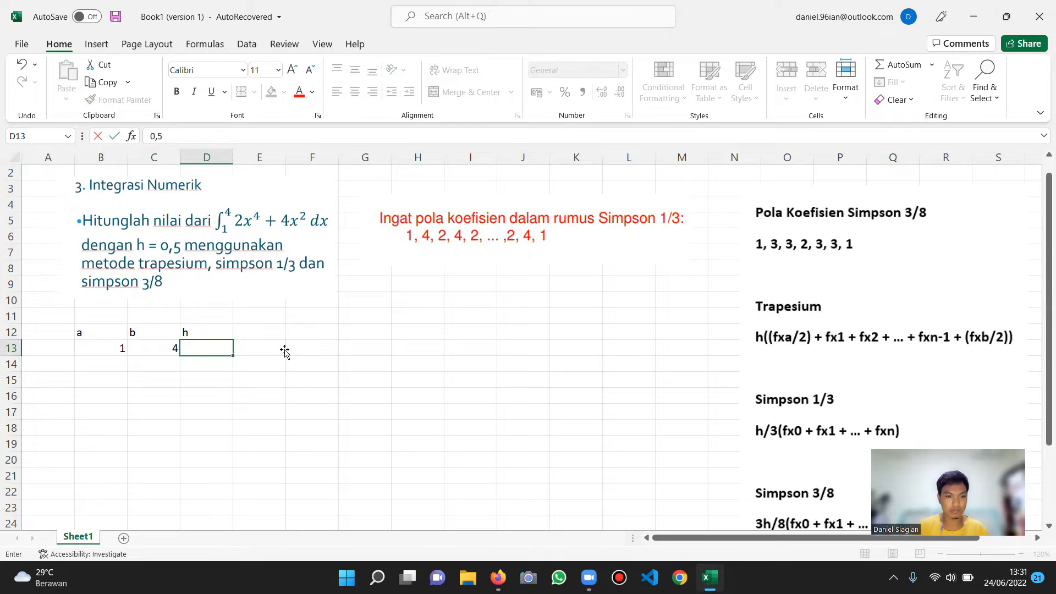
Add the heading n in E12 and enter the formula =C13-B13/1 in E13.
key("Up")
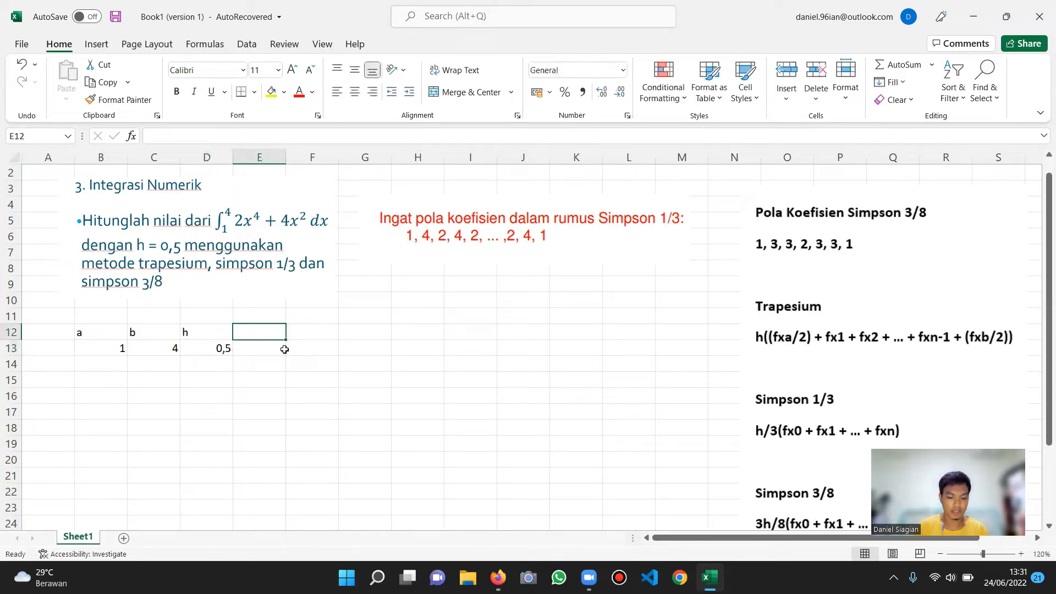
type("n")
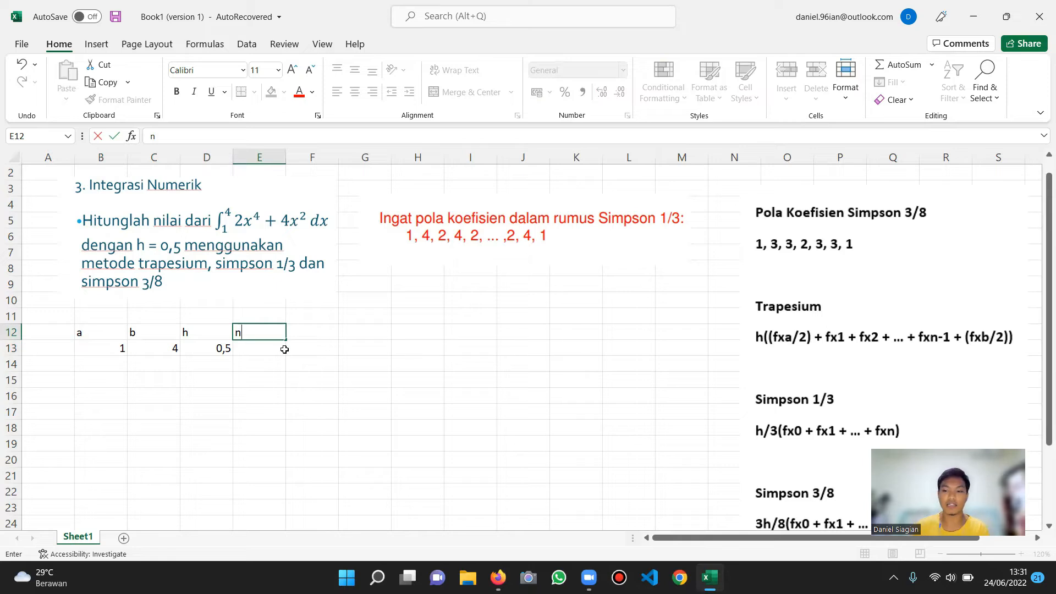
key("Return")
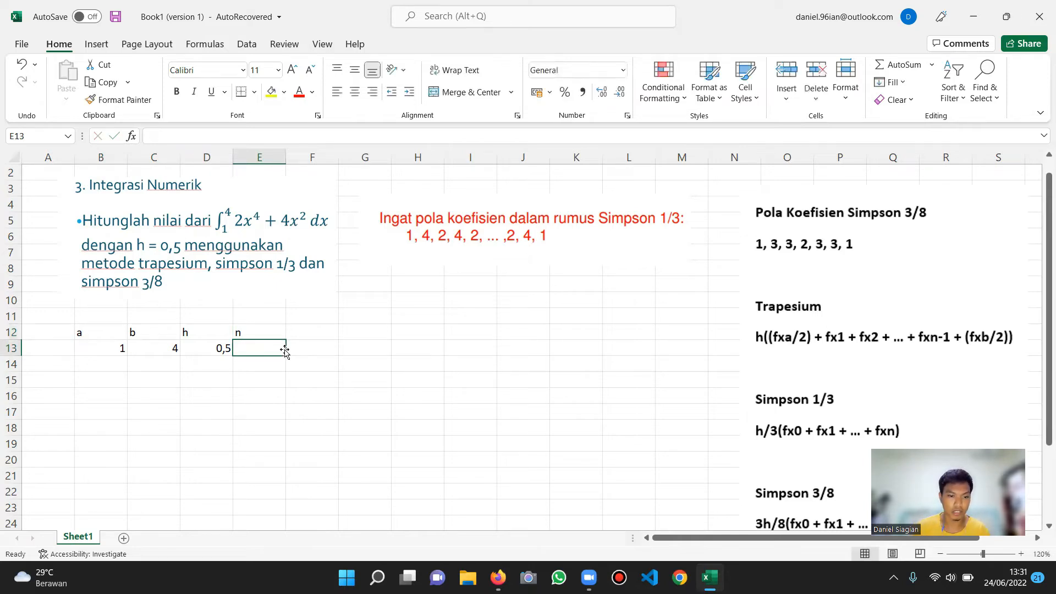
type("=")
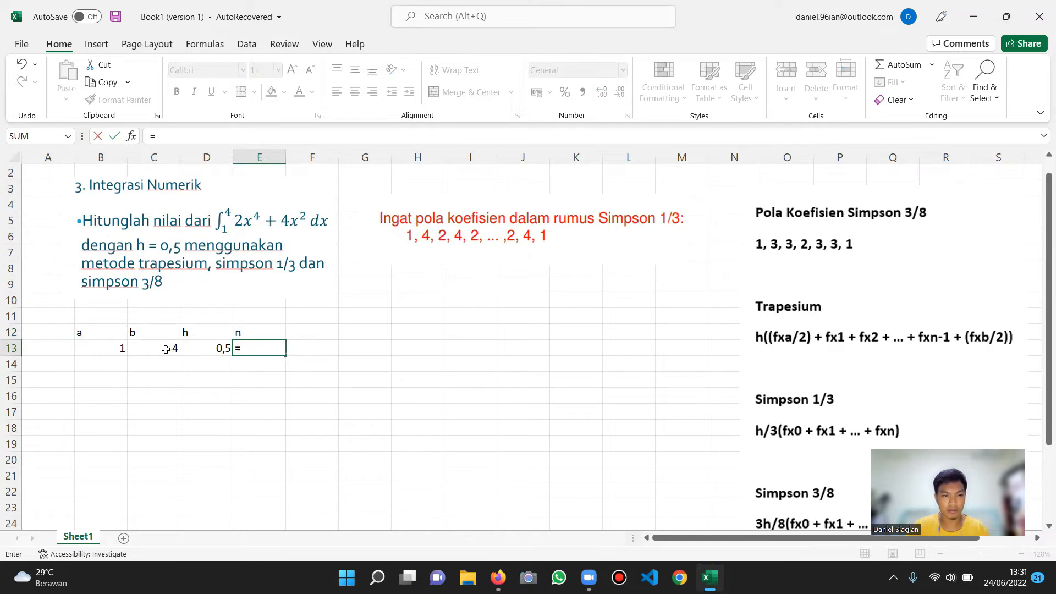
left_click(165, 350)
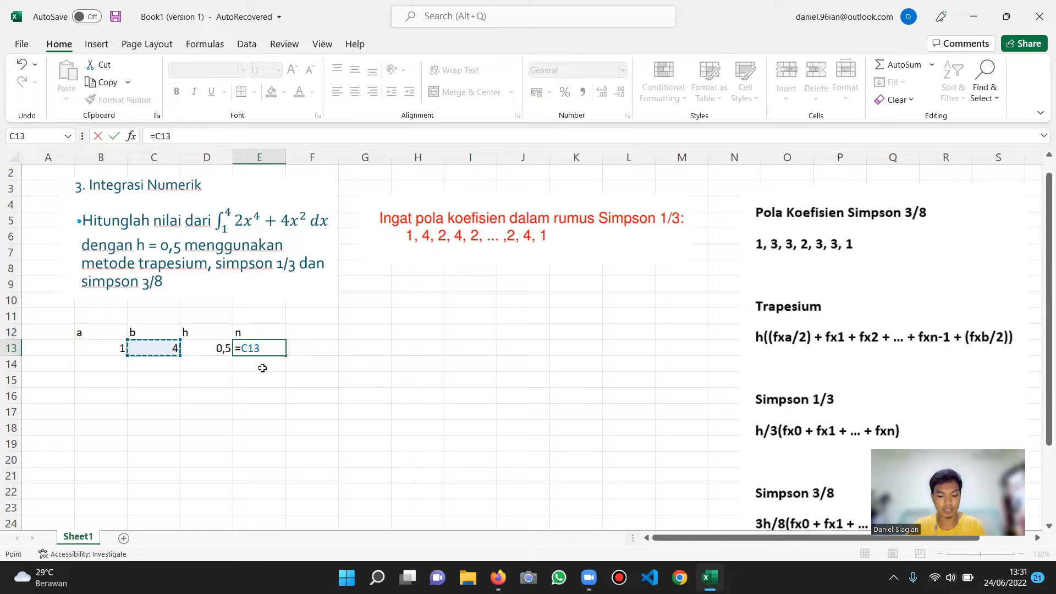
type("-")
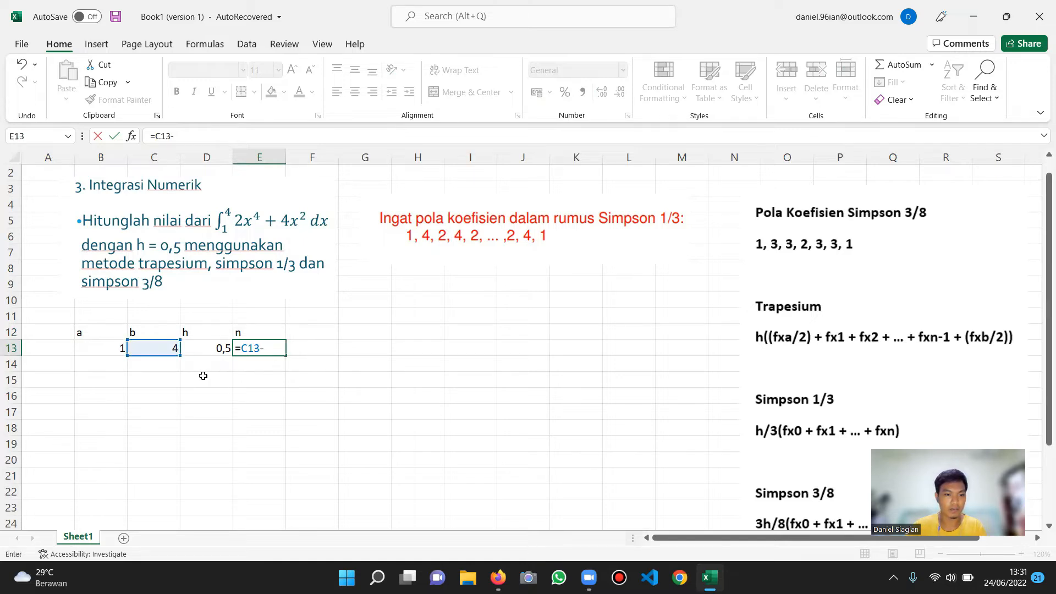
left_click(109, 348)
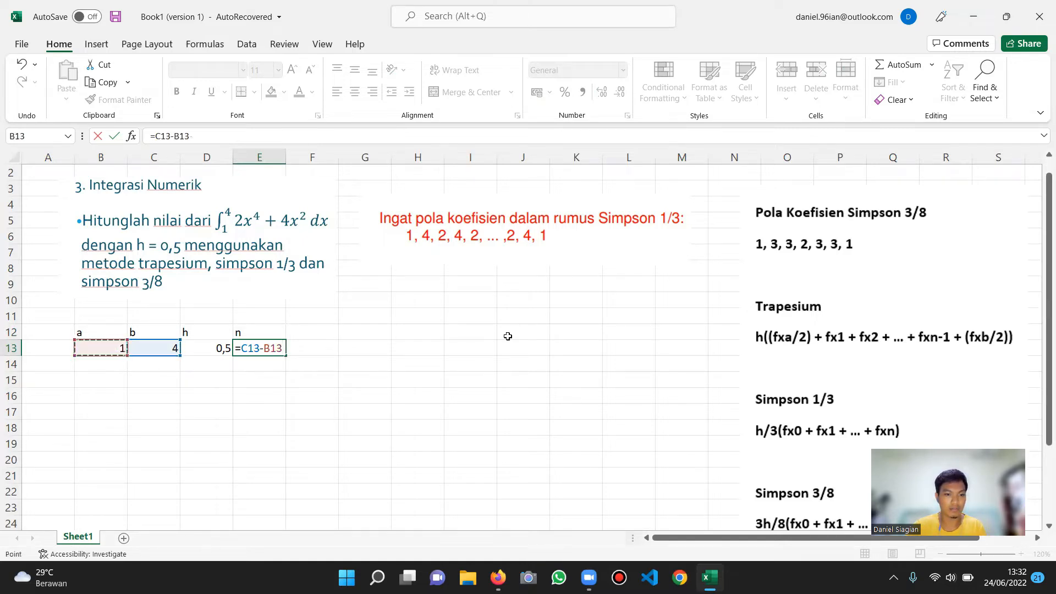
type("/1")
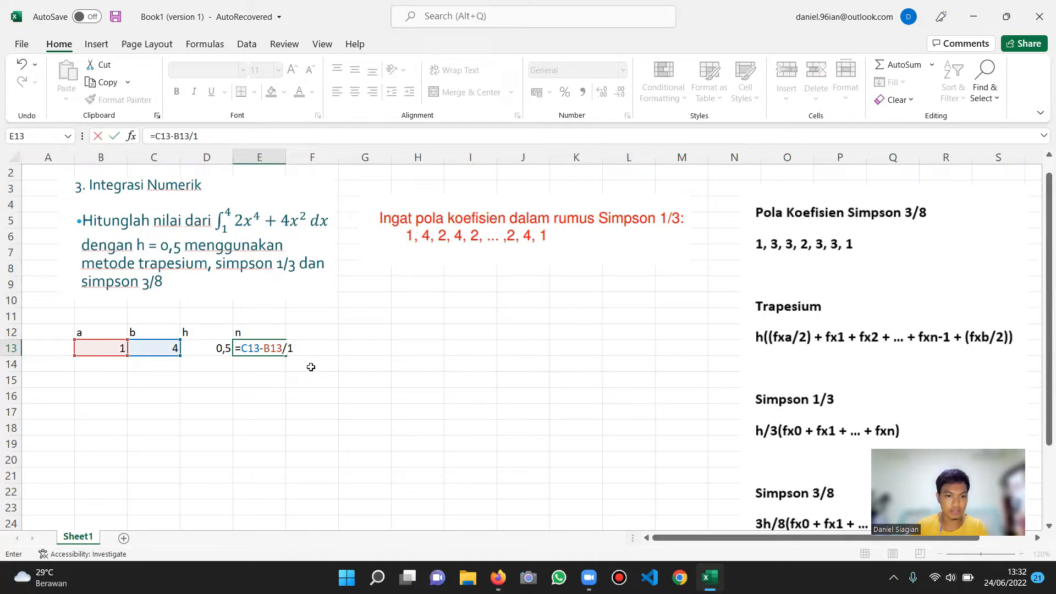
key("Return")
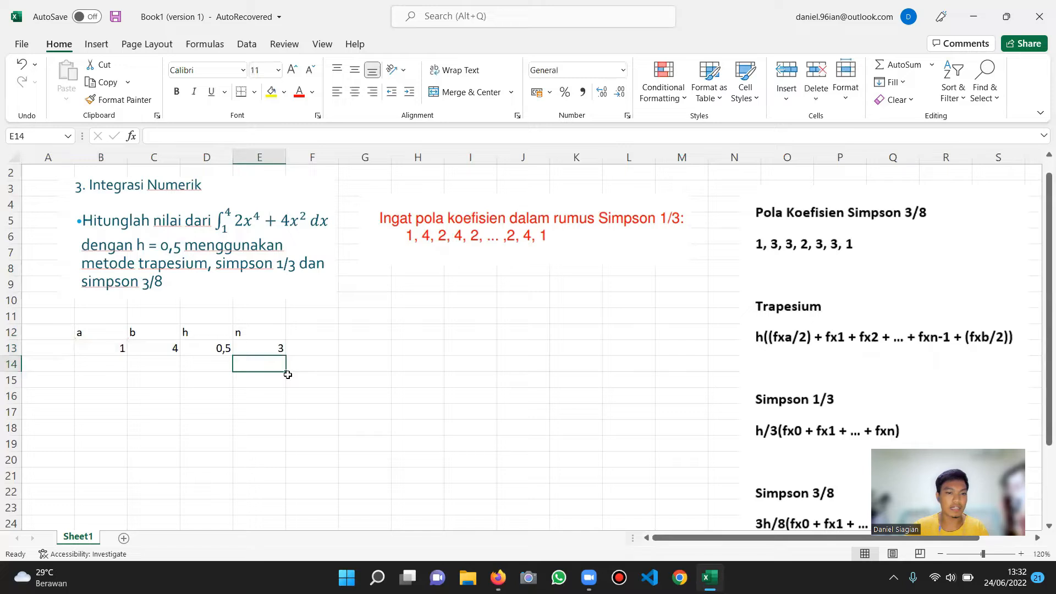
Change the divisor in the n formula in E13 to 2, giving =C13-B13/2.
left_click(260, 346)
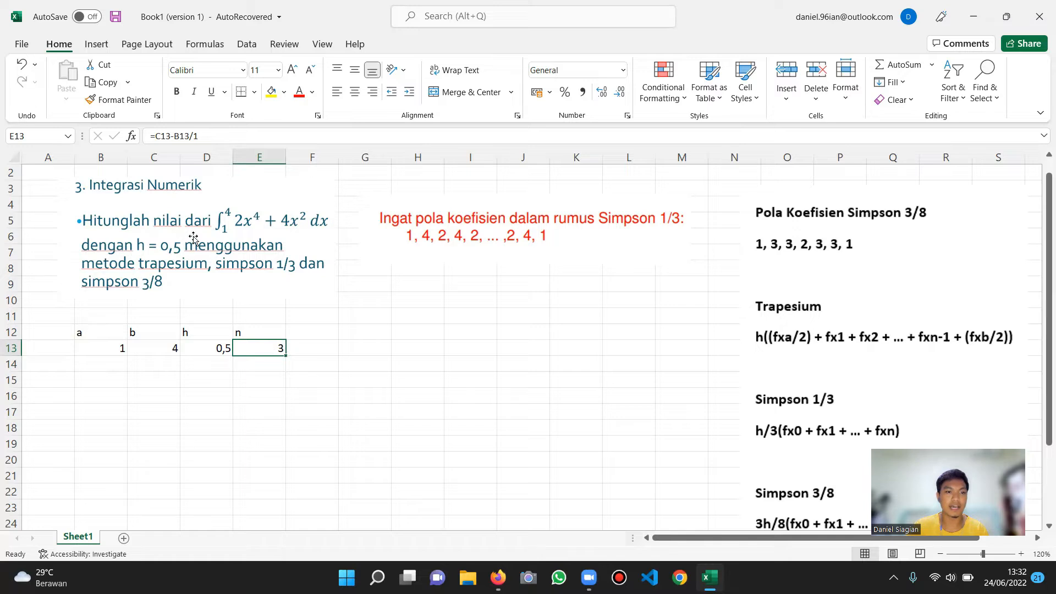
left_click(212, 351)
left_click(271, 355)
key("F2")
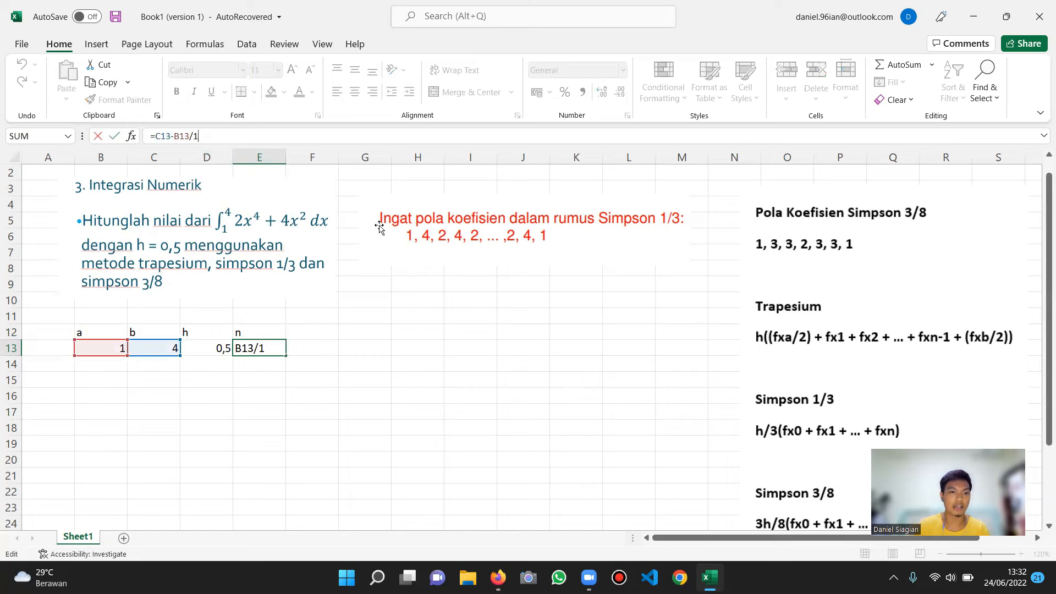
key("BackSpace")
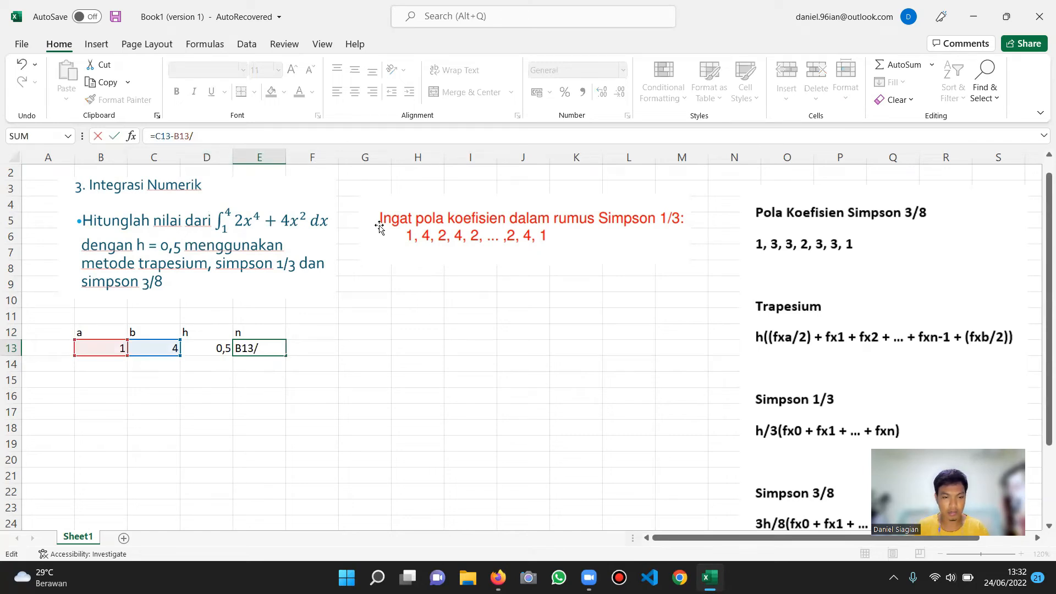
type("2")
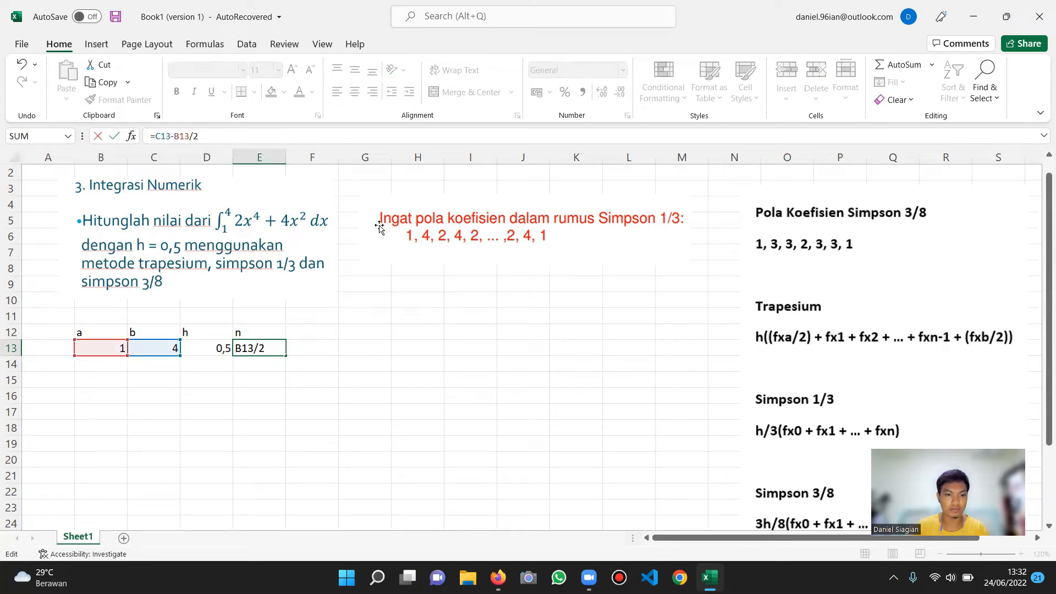
key("Return")
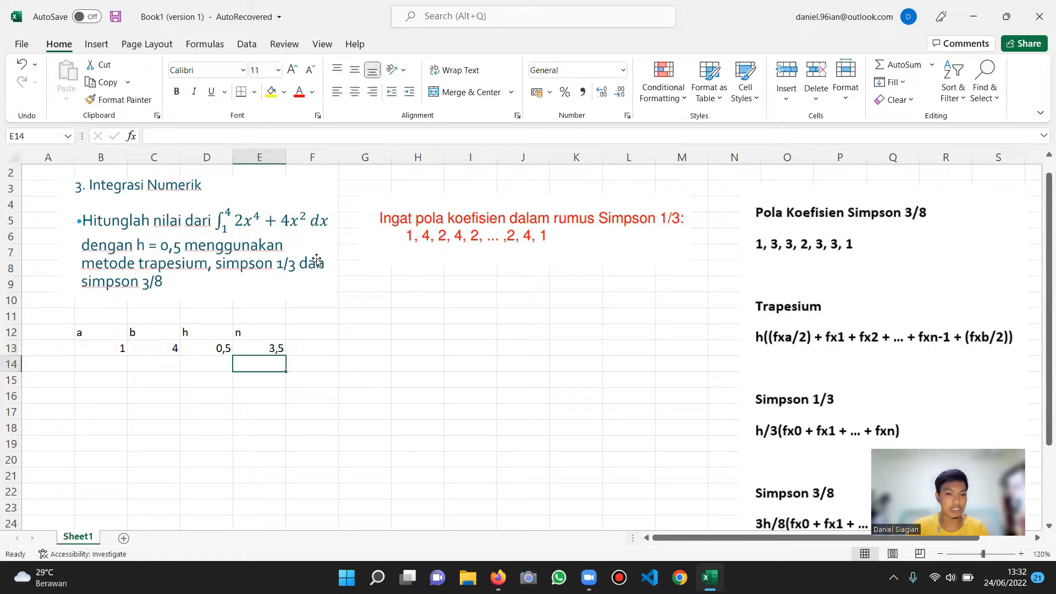
Change the divisor in the n formula in E13 to 3, giving =C13-B13/3.
left_click(281, 349)
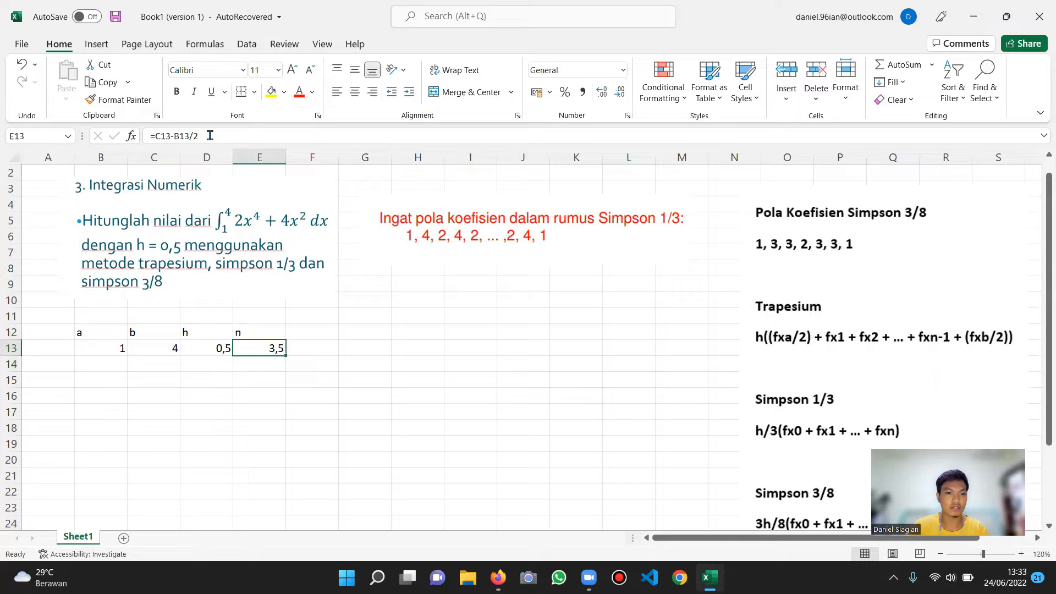
left_click(297, 137)
key("BackSpace")
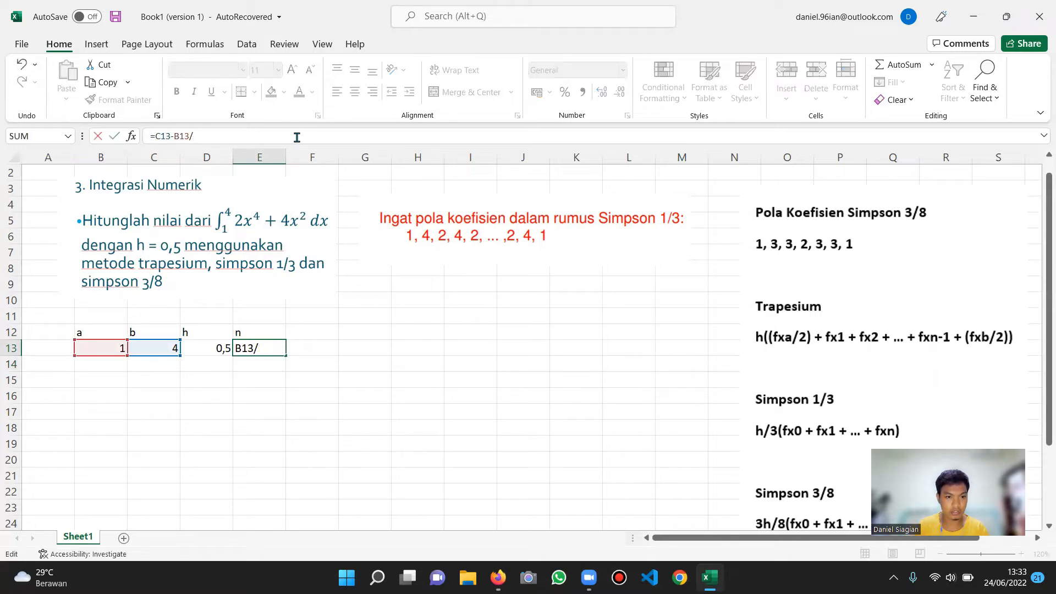
type("3")
key("Return")
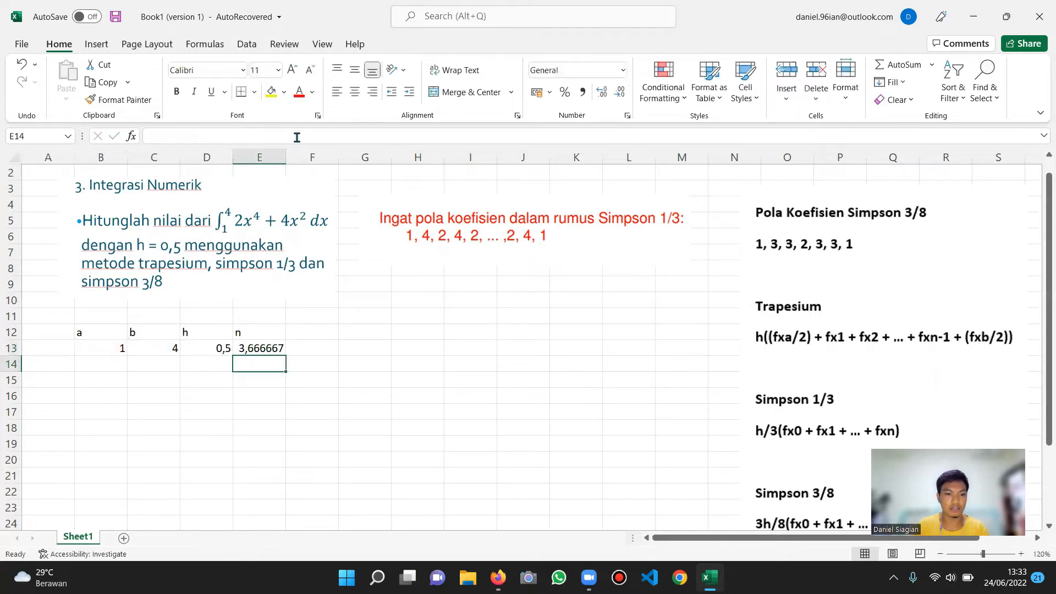
Change the divisor in the n formula in E13 to 5, giving =C13-B13/5.
left_click(268, 348)
left_click(230, 138)
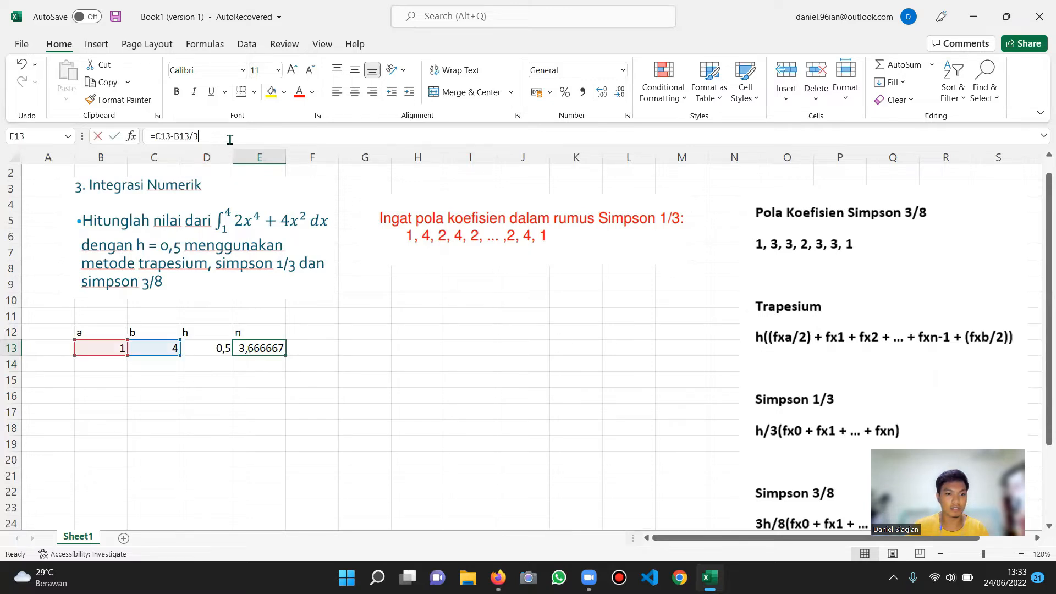
key("BackSpace")
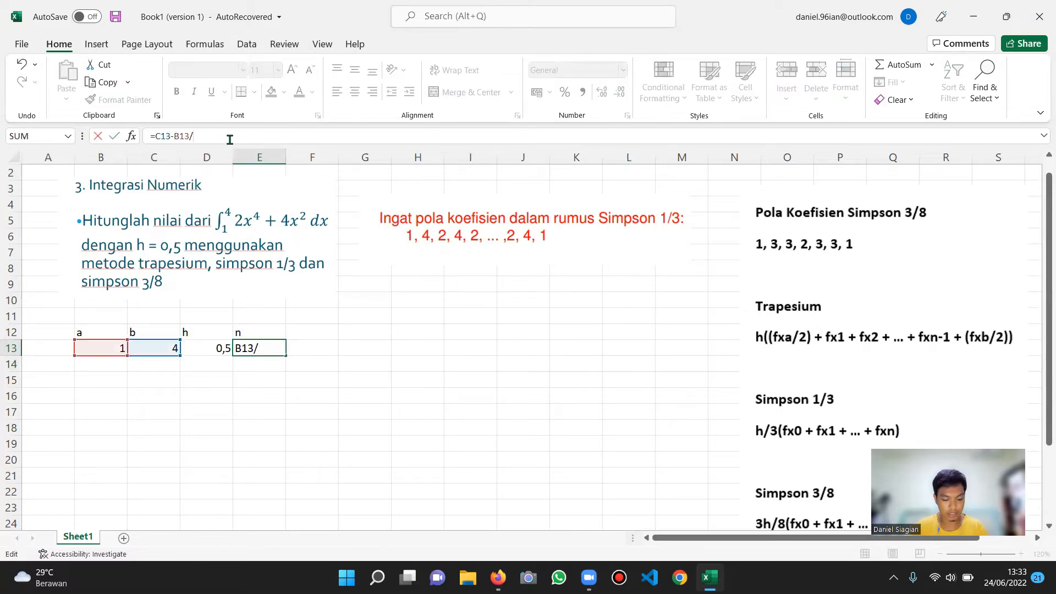
type("5")
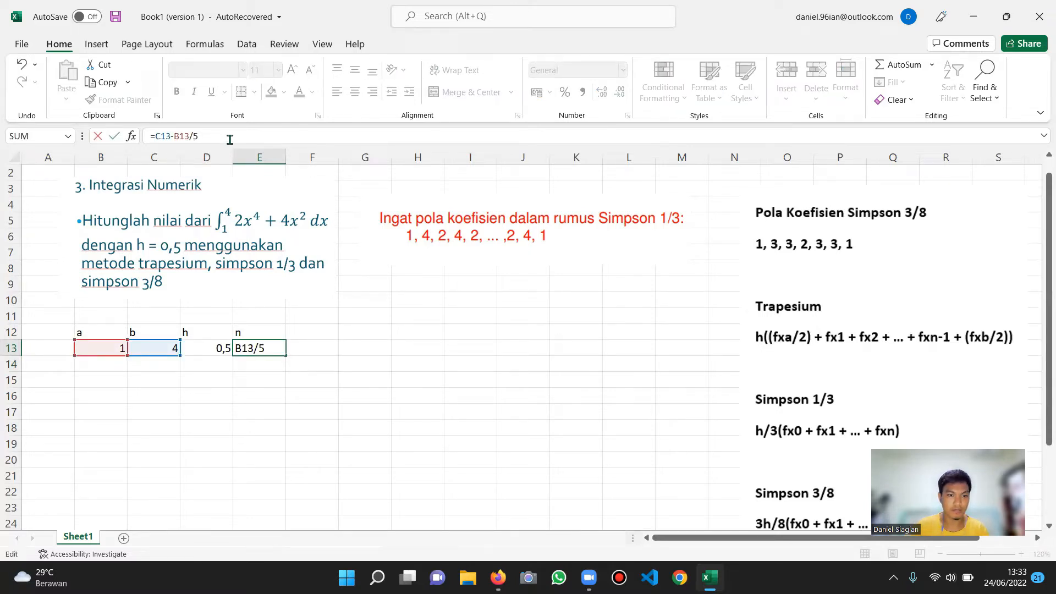
key("Return")
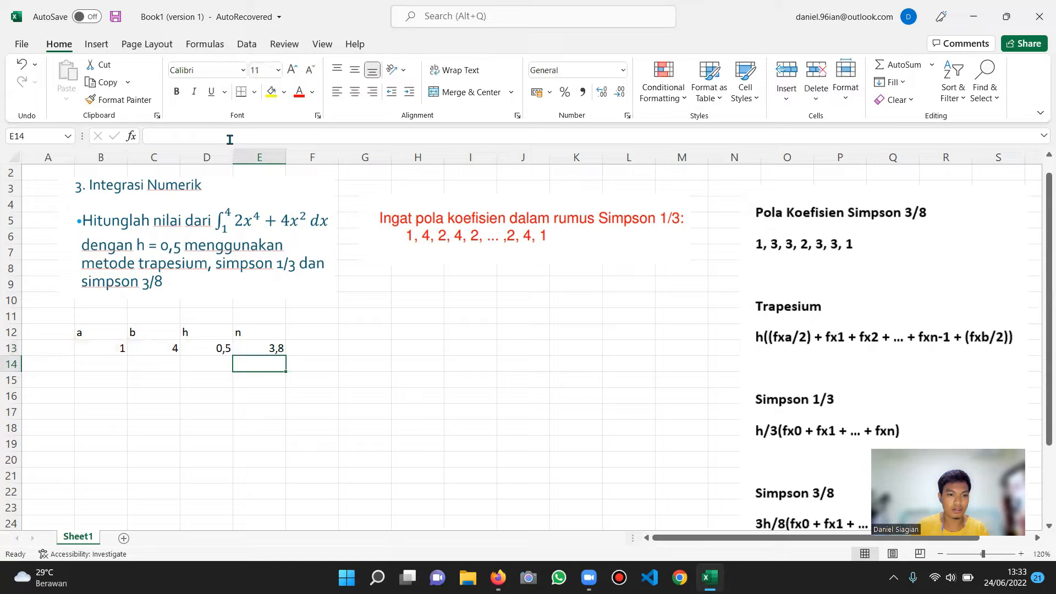
Rewrite the n formula in E13 with the subtraction in parentheses and a divisor of 3, as =(C13-B13)/3.
left_click(275, 350)
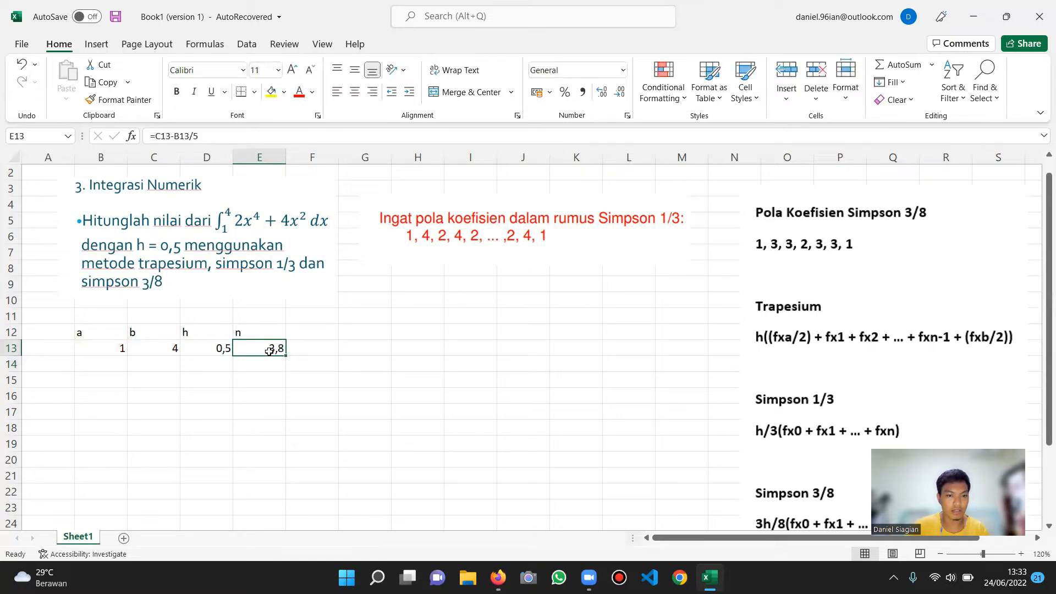
left_click(203, 137)
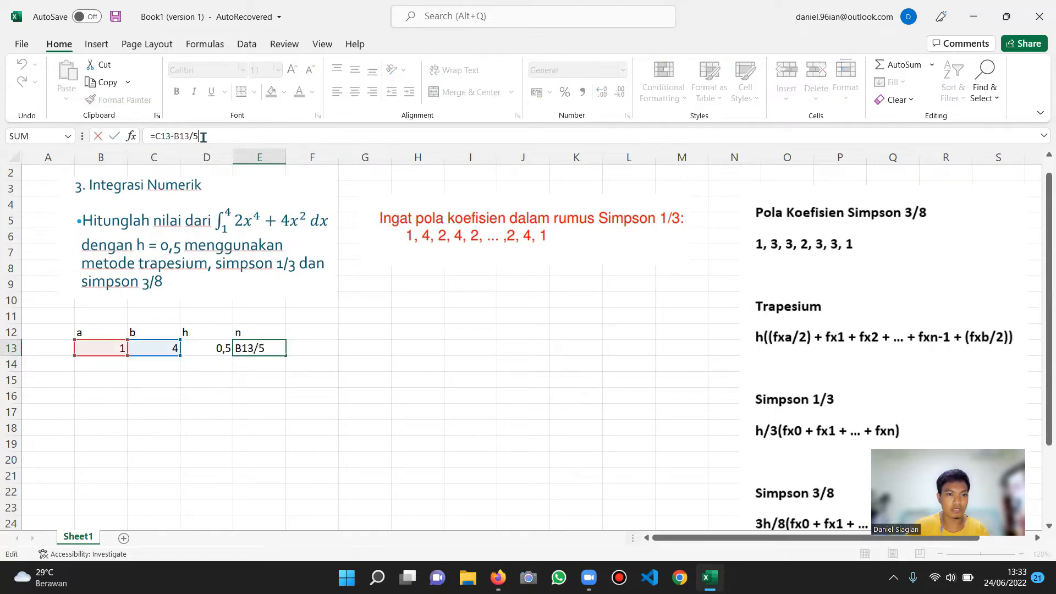
key("BackSpace")
key("BackSpace")
key("BackSpace")
key("BackSpace")
key("BackSpace")
key("BackSpace")
key("BackSpace")
key("BackSpace")
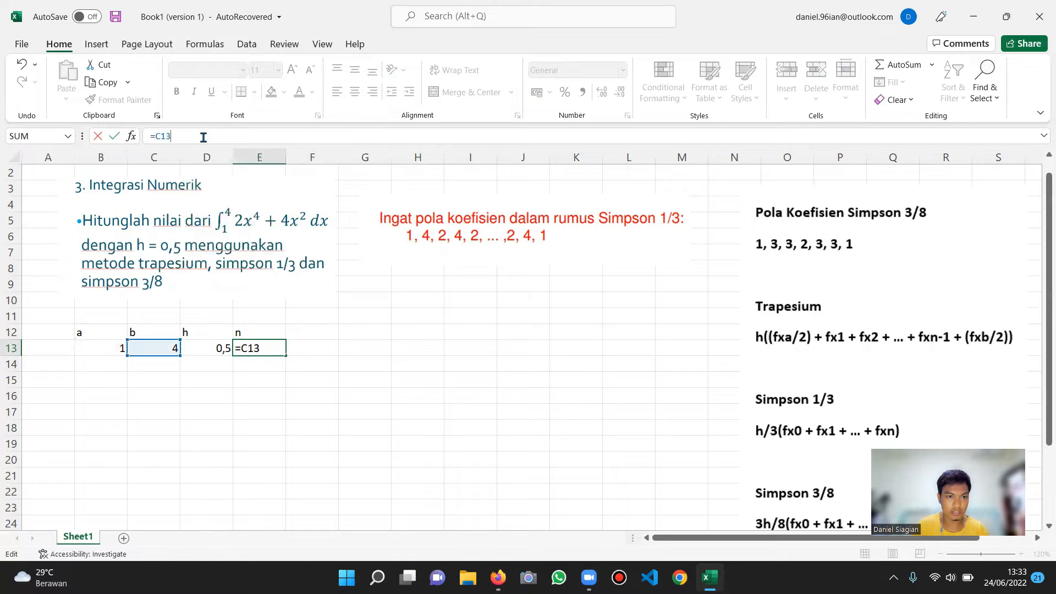
key("BackSpace")
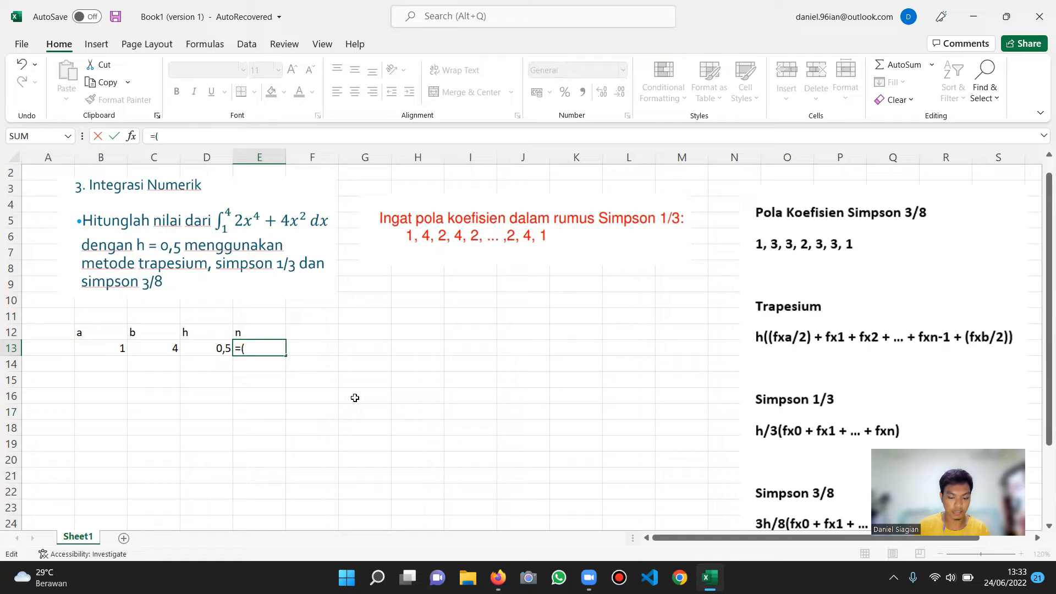
left_click(144, 355)
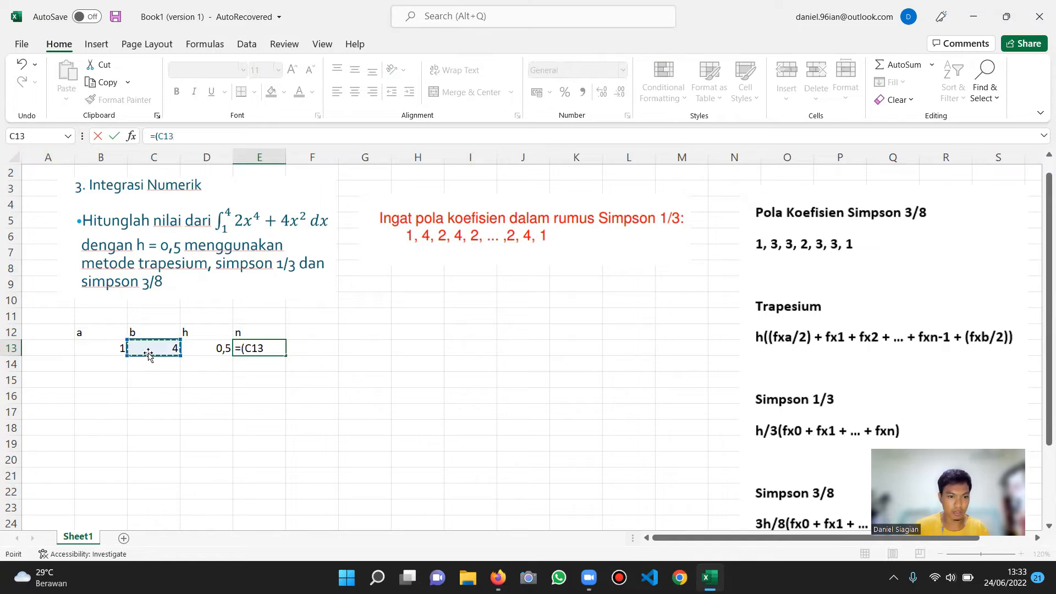
type("-")
left_click(119, 350)
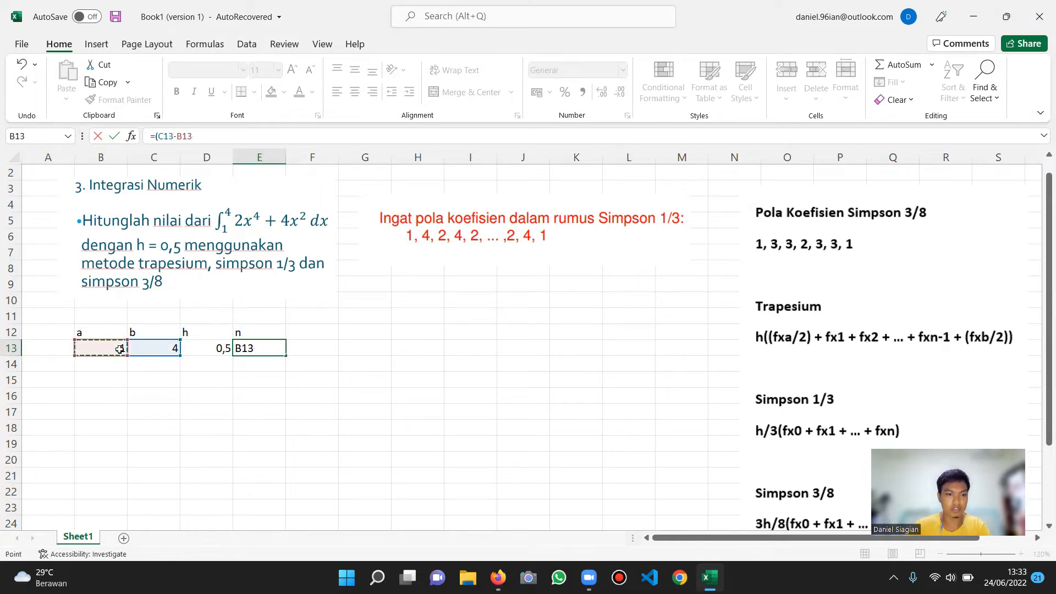
type(")")
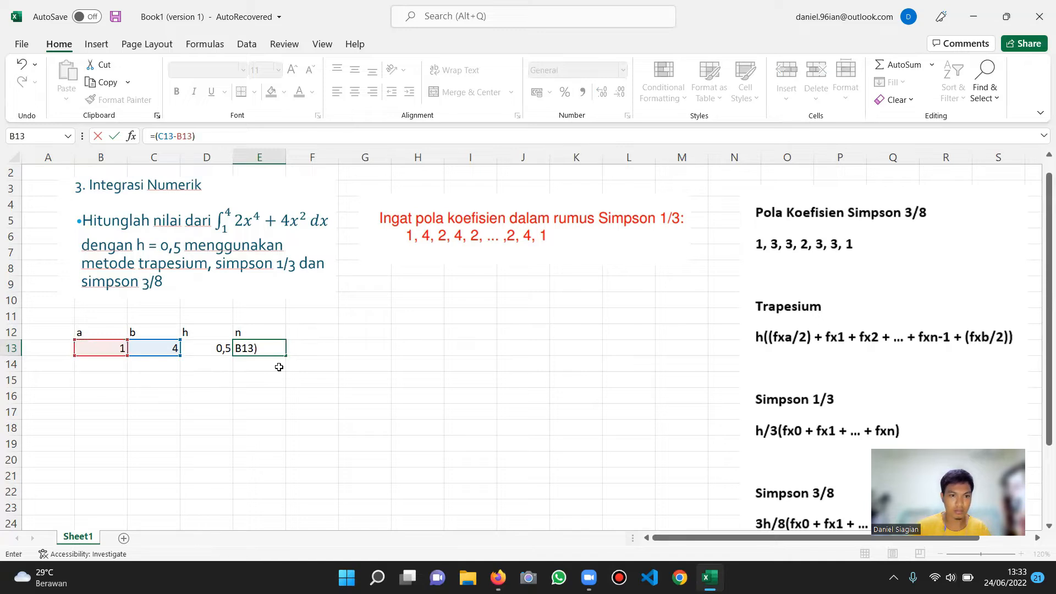
left_click_drag(155, 136, 194, 139)
left_click(210, 136)
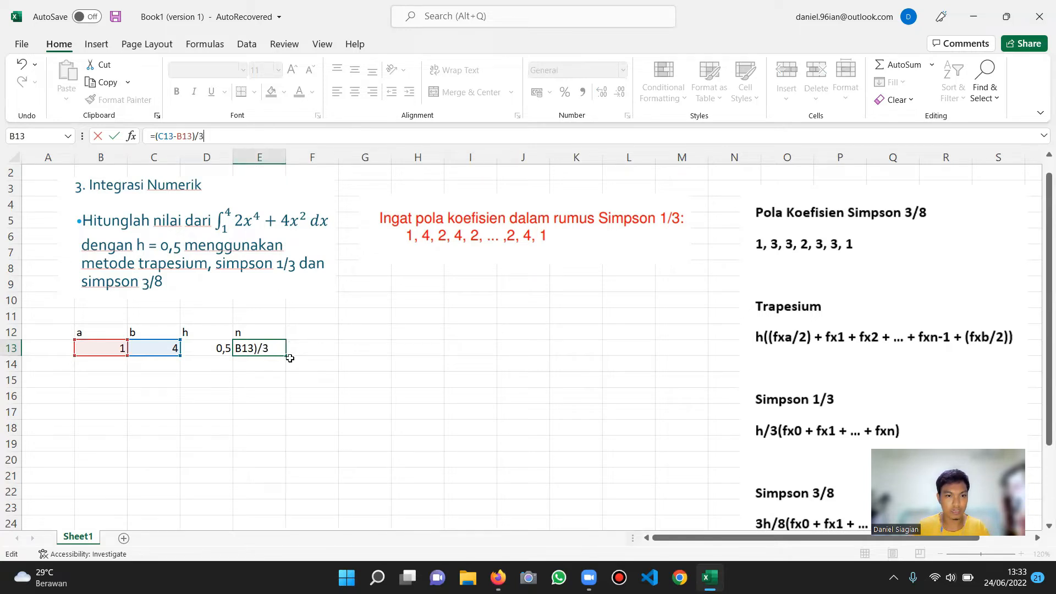
type("3")
key("Return")
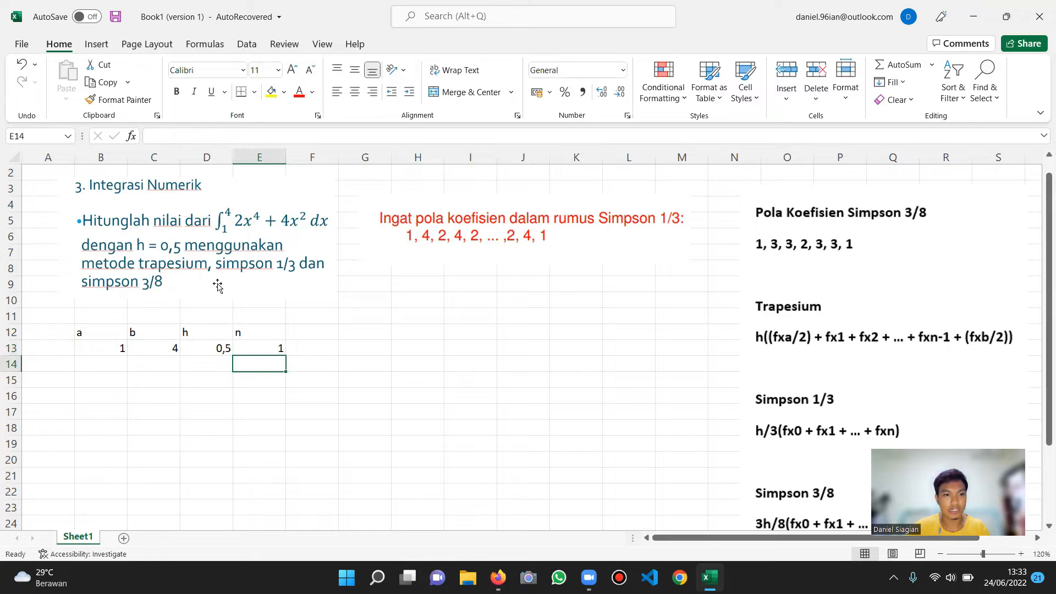
Change the divisor in the n formula in E13 to 4, giving =(C13-B13)/4.
left_click(259, 350)
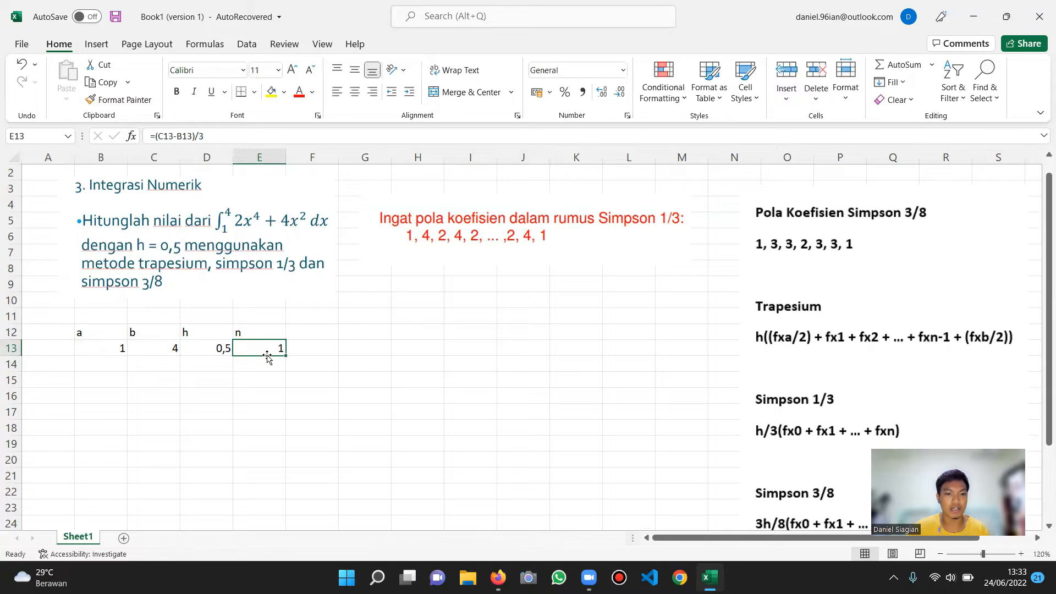
left_click(452, 137)
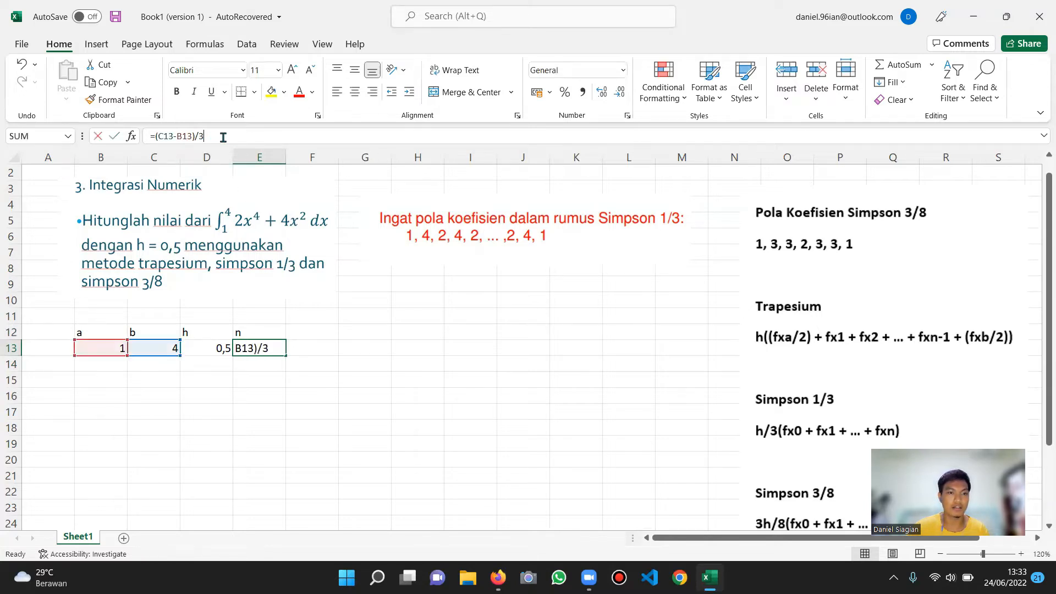
key("BackSpace")
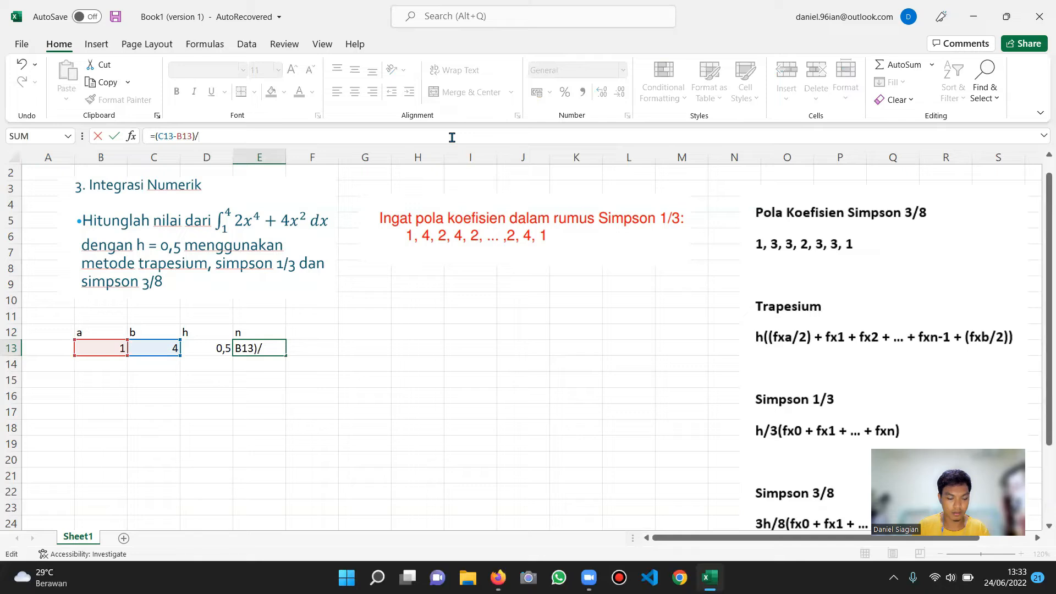
key("Return")
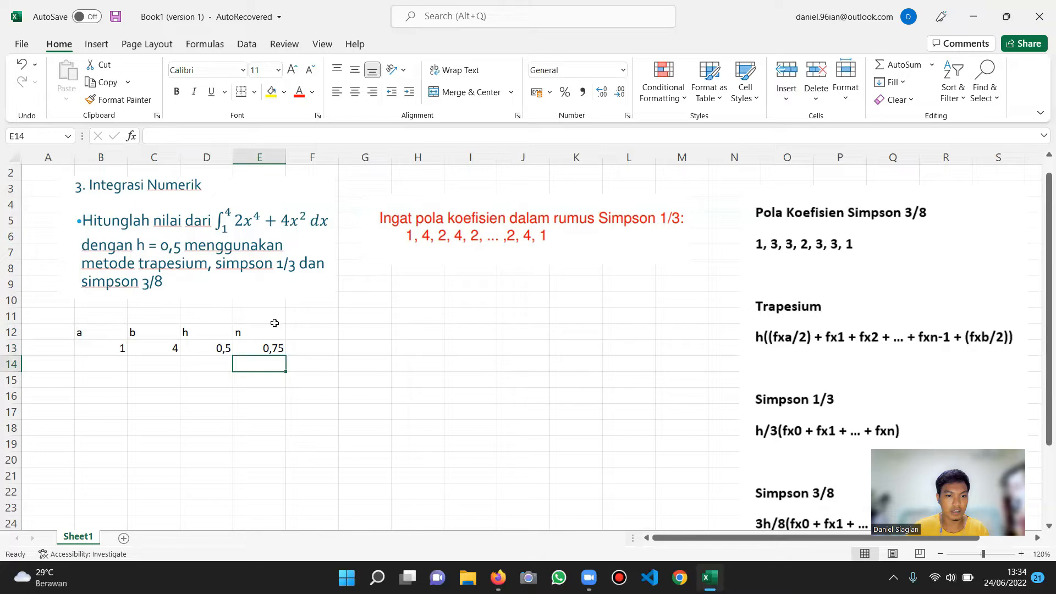
Change the divisor in the parenthesized n formula in E13 to 5, giving =(C13-B13)/5.
left_click(277, 350)
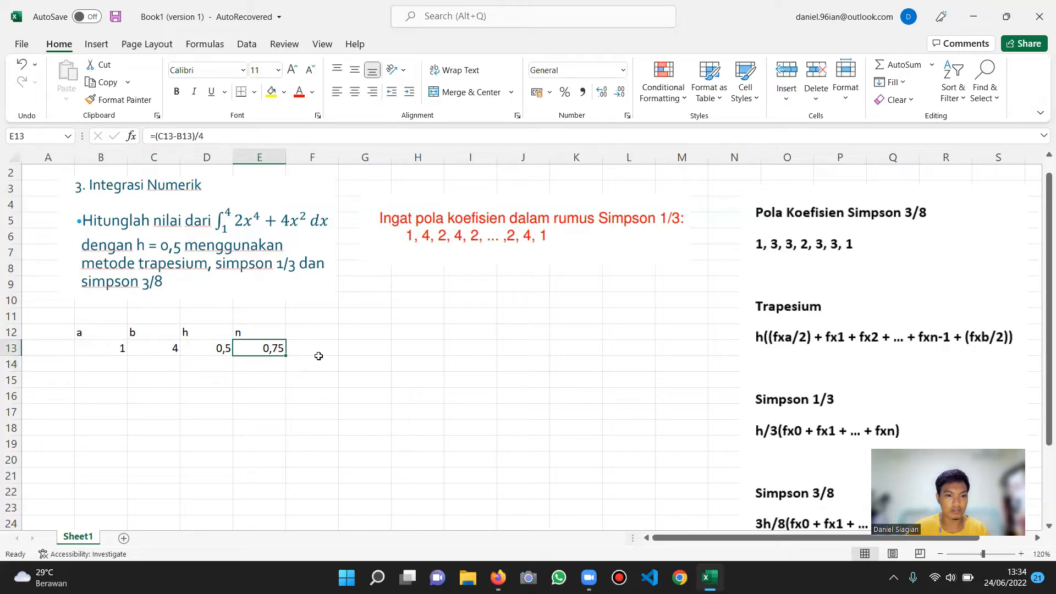
left_click(222, 135)
key("BackSpace")
key("Return")
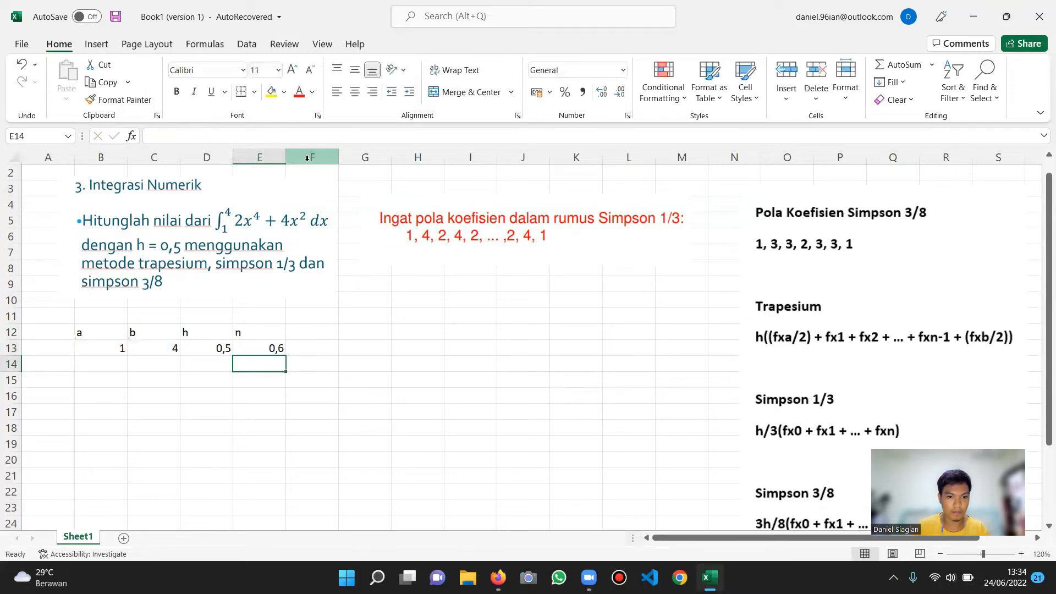
Change the divisor in the n formula in E13 to 6, giving =(C13-B13)/6, and compare the result with h in D13.
left_click(278, 346)
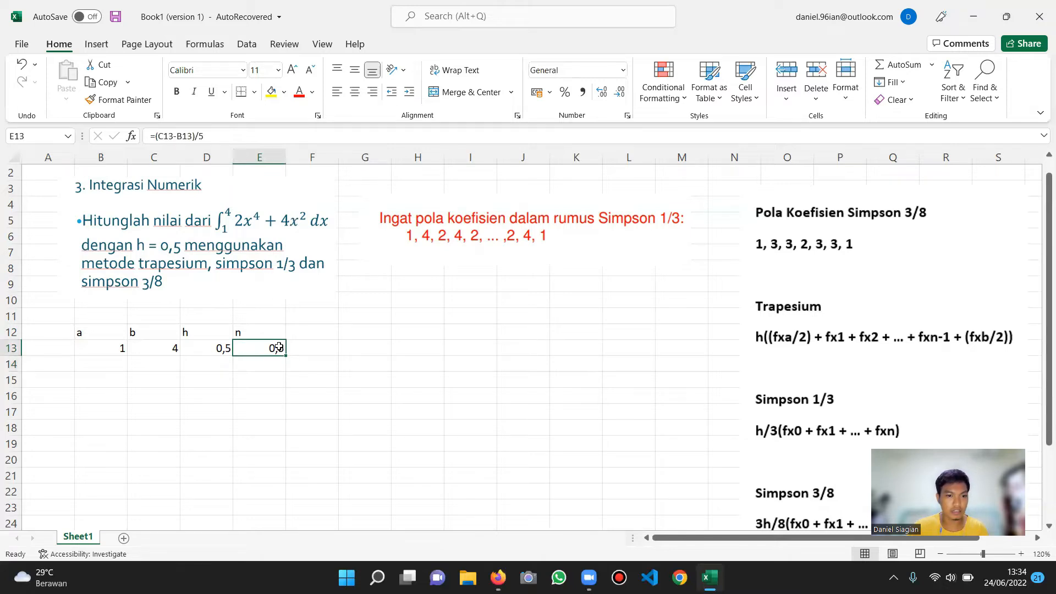
left_click(239, 136)
key("BackSpace")
type("6")
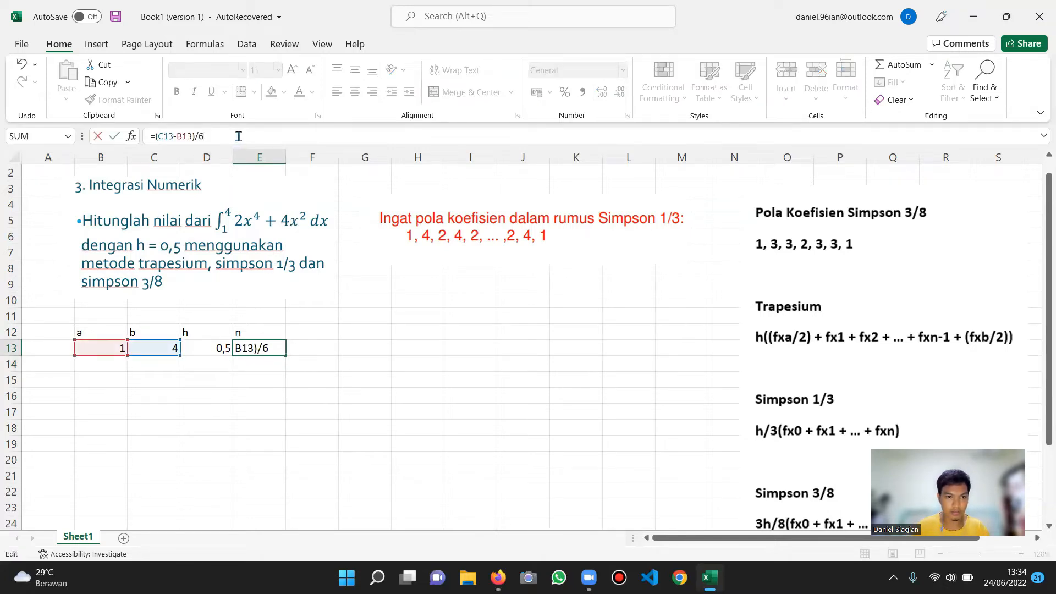
key("Return")
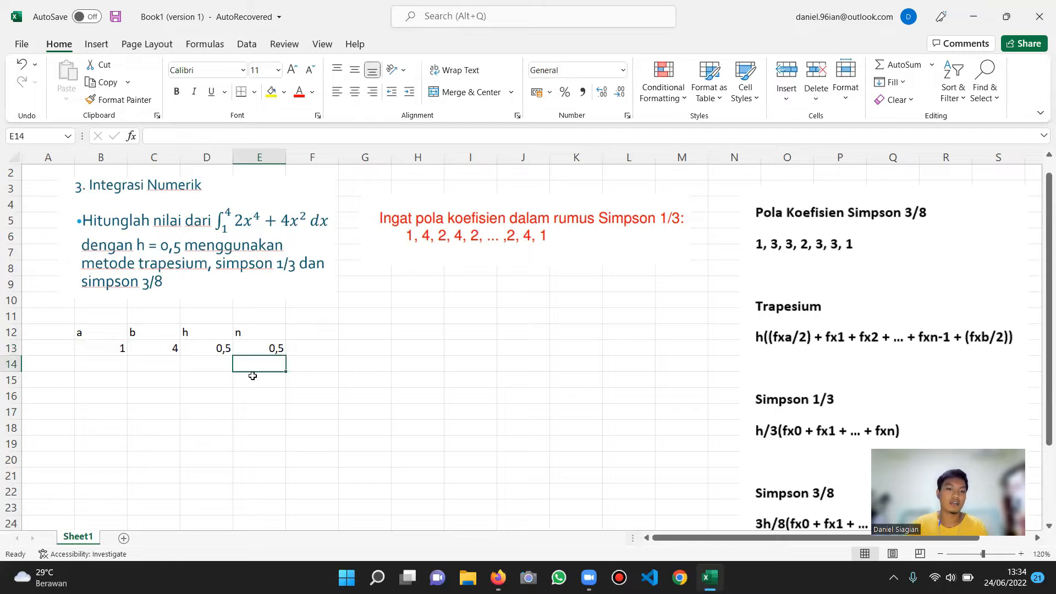
left_click_drag(223, 348, 240, 347)
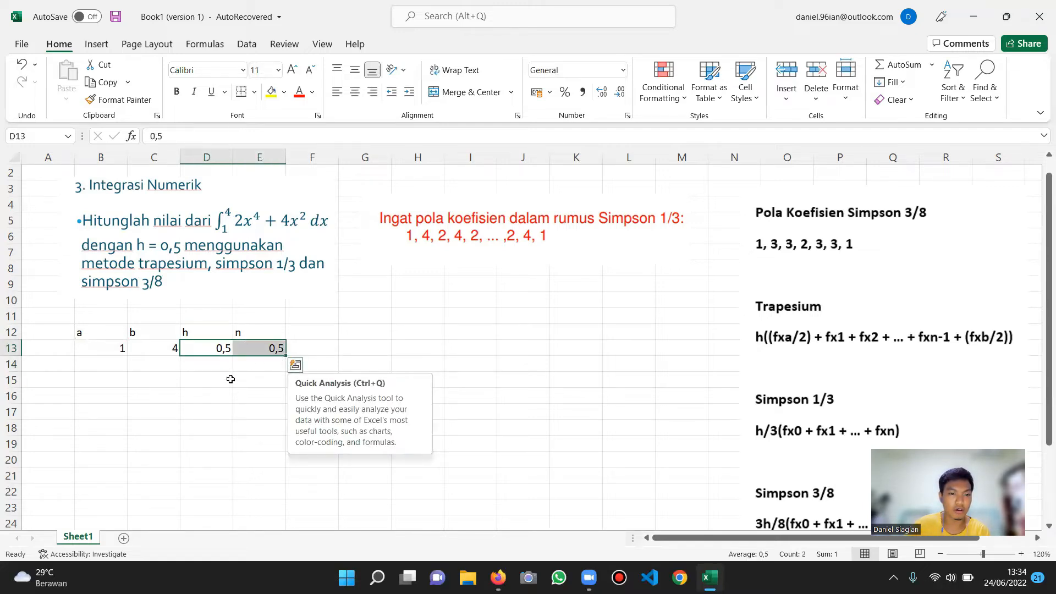
left_click(230, 379)
Replace the n formula in E13 with the constant value 6.
left_click(265, 349)
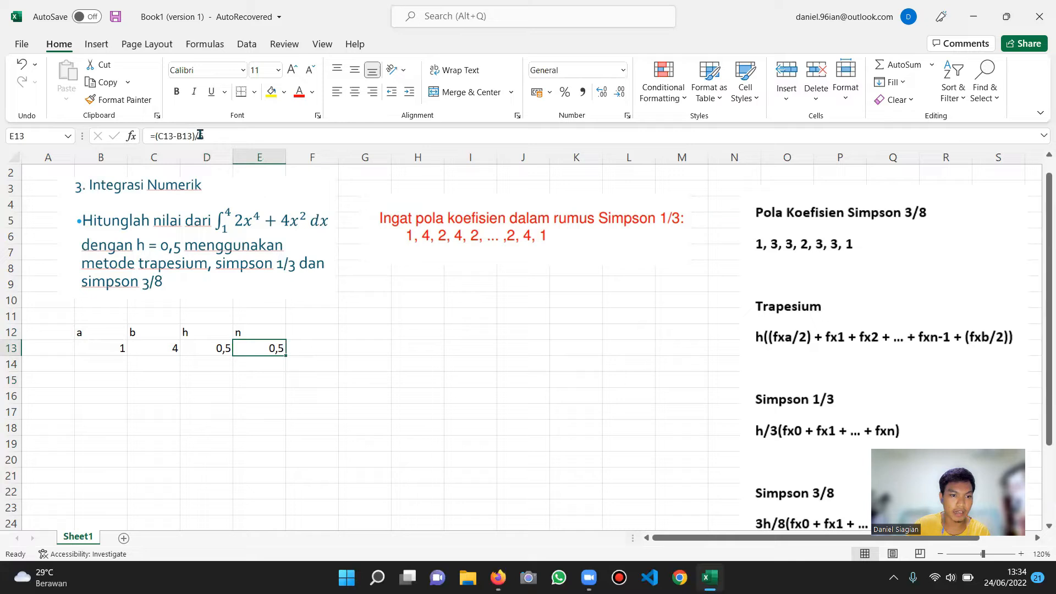
left_click_drag(199, 136, 155, 139)
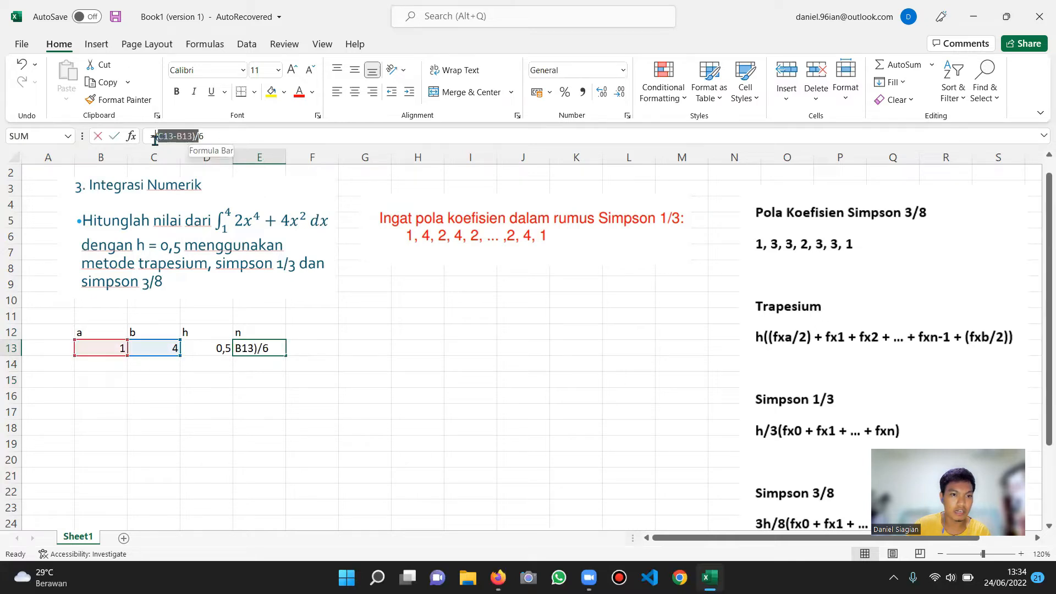
key("BackSpace")
left_click(275, 380)
left_click(190, 136)
key("BackSpace")
key("BackSpace")
key("BackSpace")
key("BackSpace")
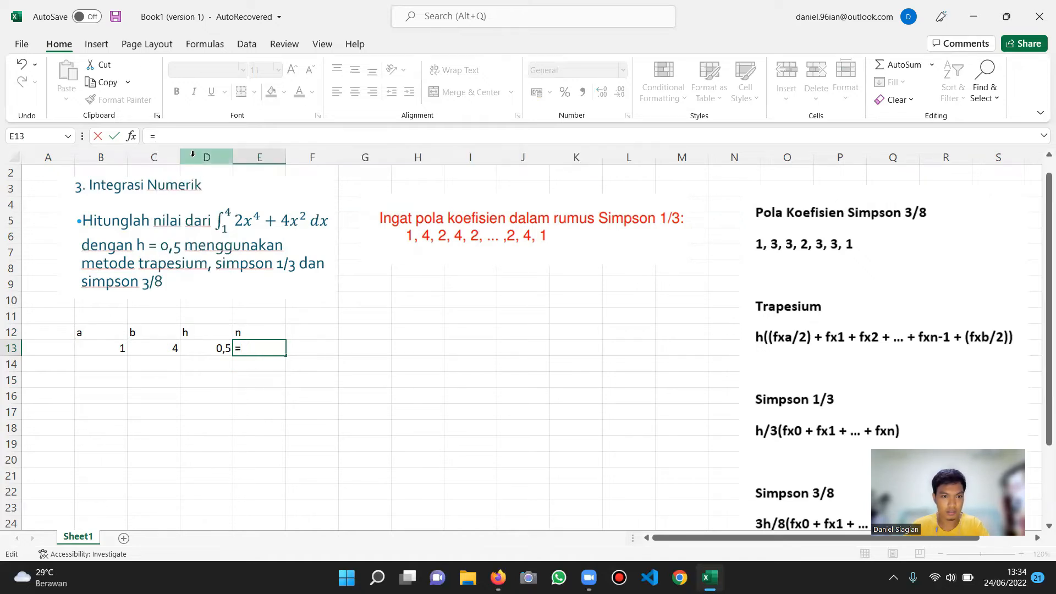
key("BackSpace")
type("6")
left_click_drag(136, 370, 138, 380)
left_click(334, 407)
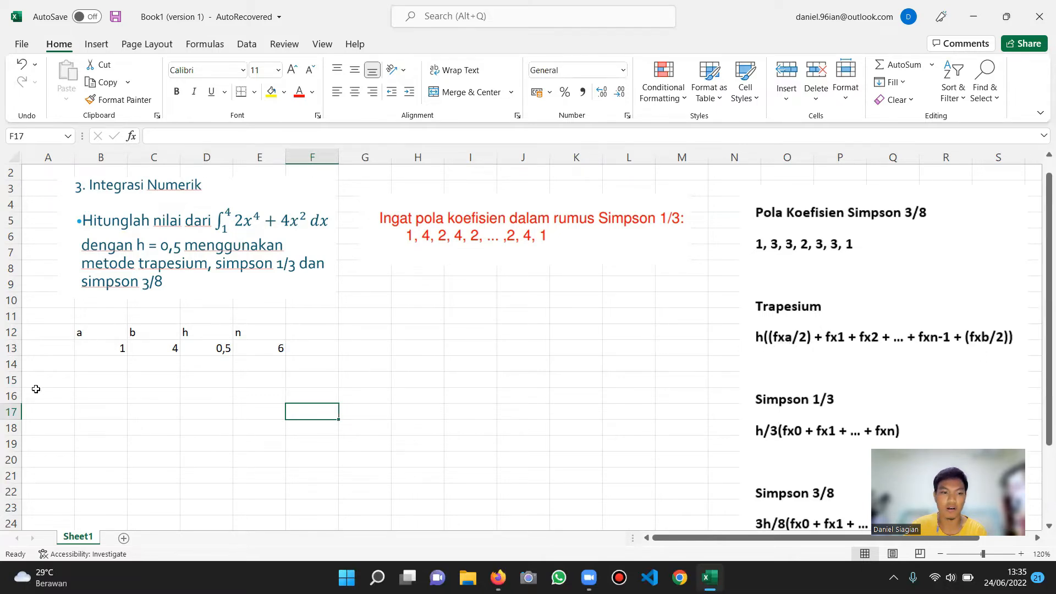
Add the table headings x in B15 and fx in C15.
left_click(110, 387)
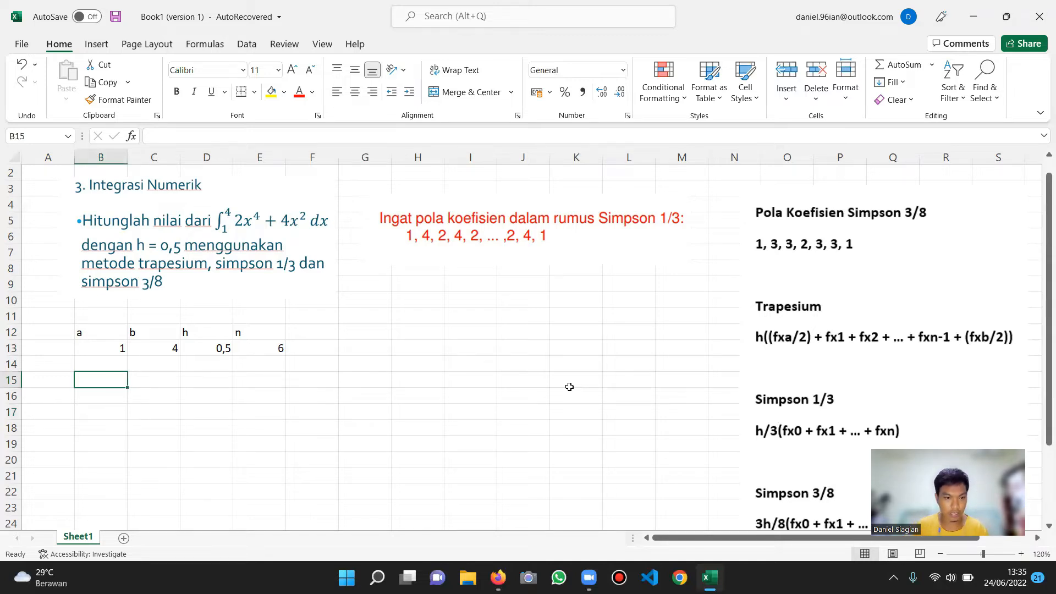
type("x")
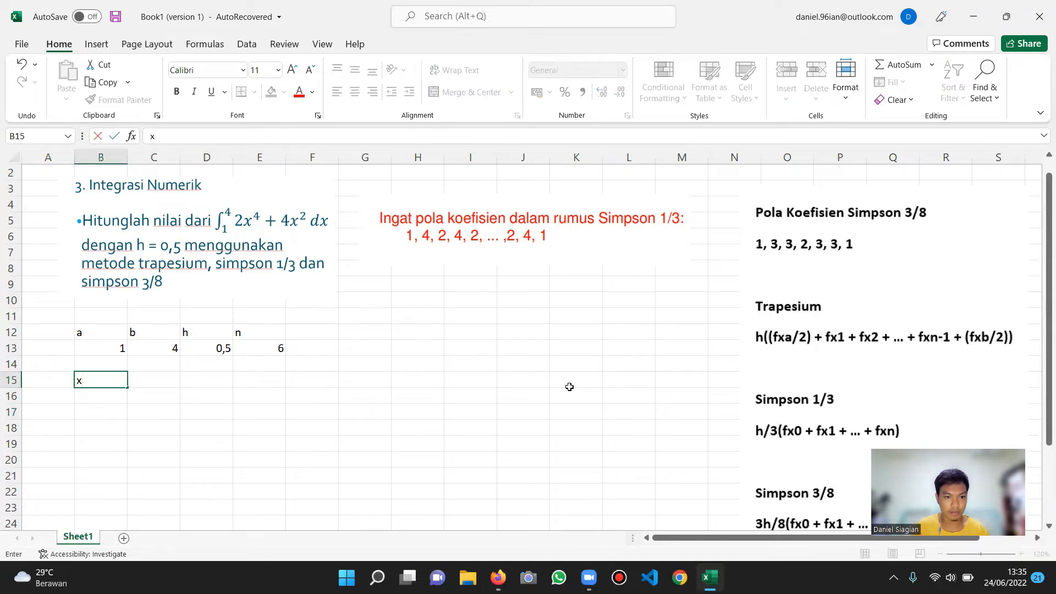
key("Tab")
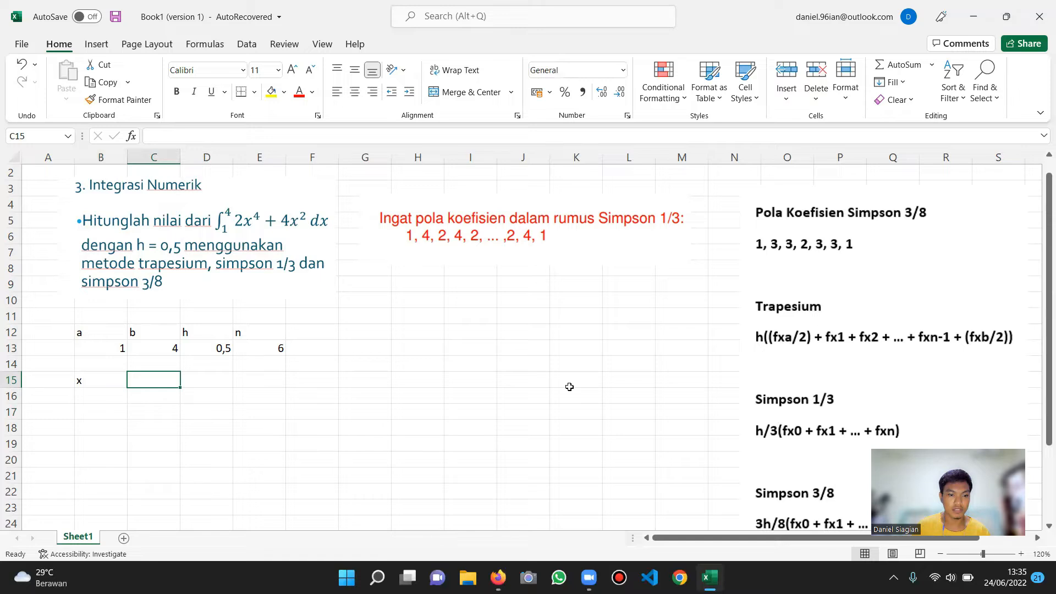
type("fx")
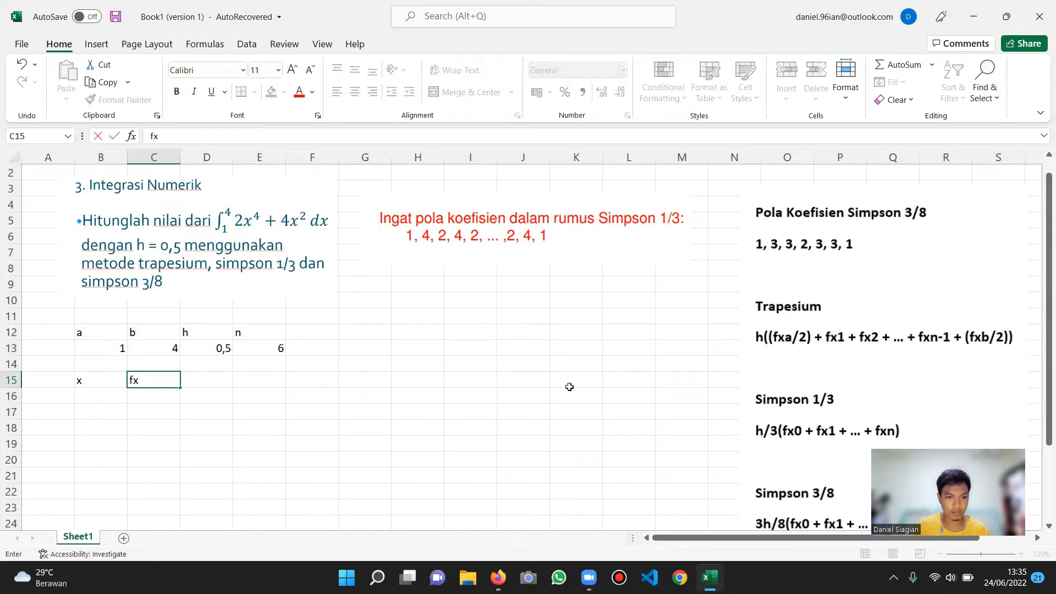
key("Return")
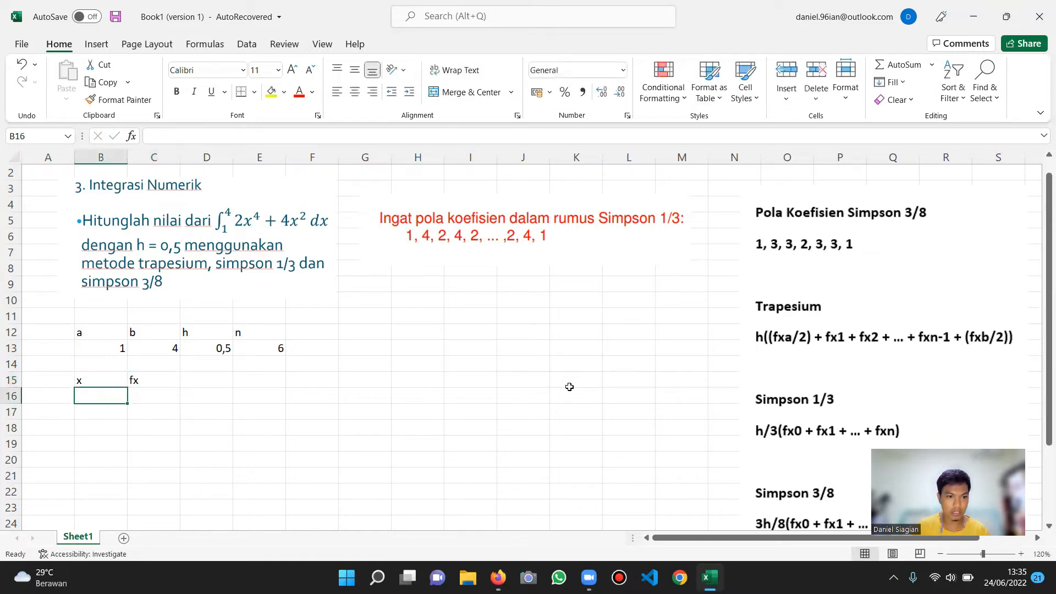
Change the heading in C15 to f(x).
key("Up")
key("Right")
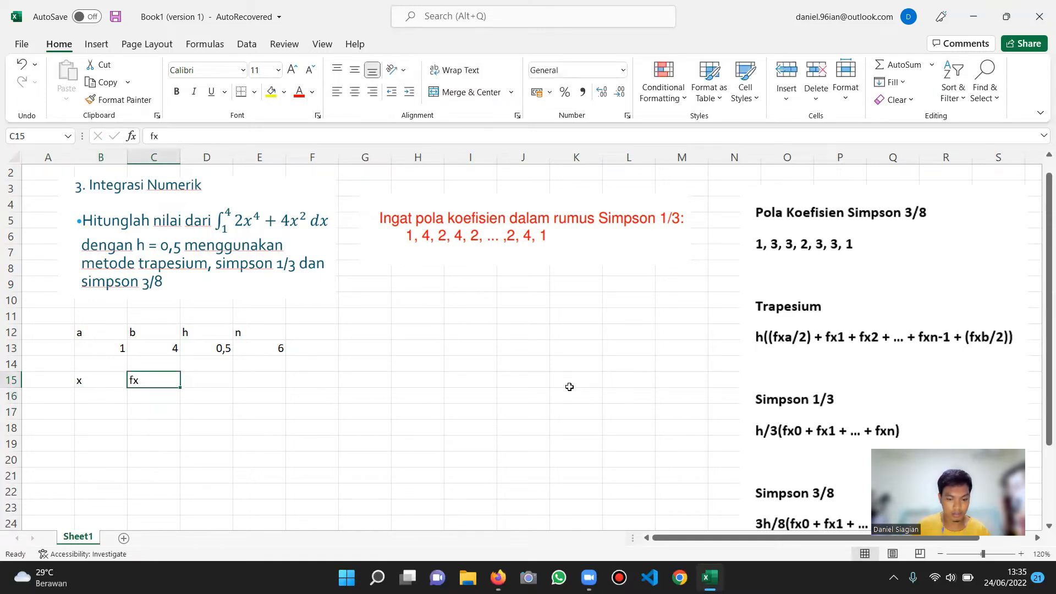
key("BackSpace")
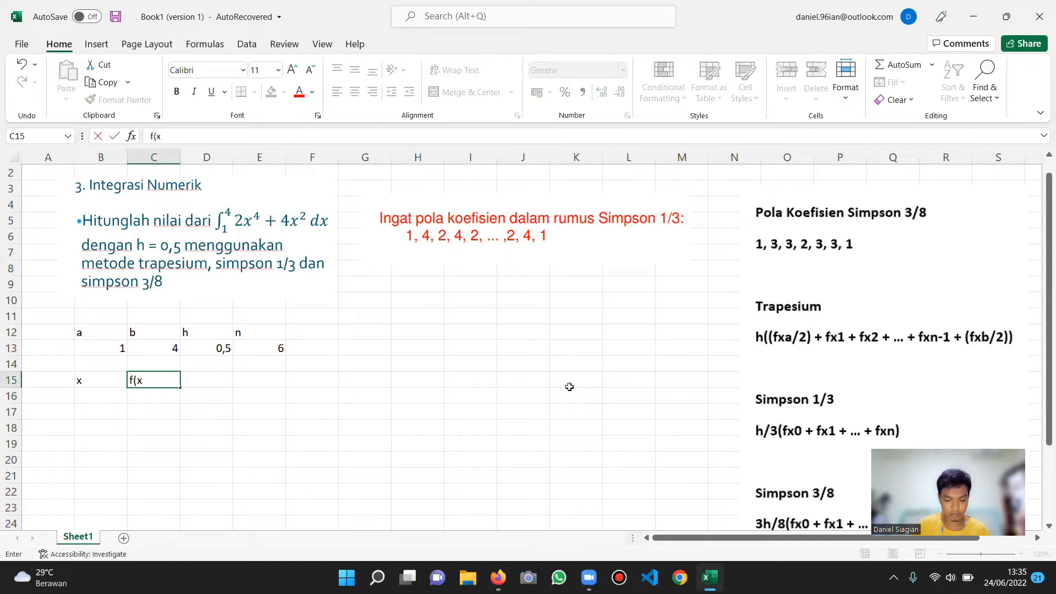
key("Return")
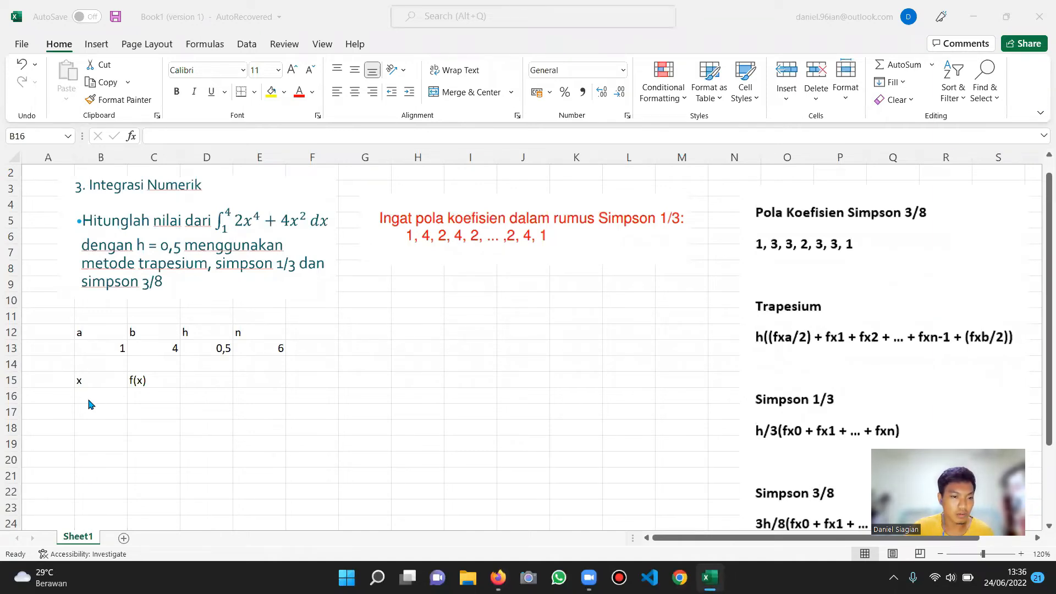
Enter 1 as the first x value in B16.
left_click(102, 396)
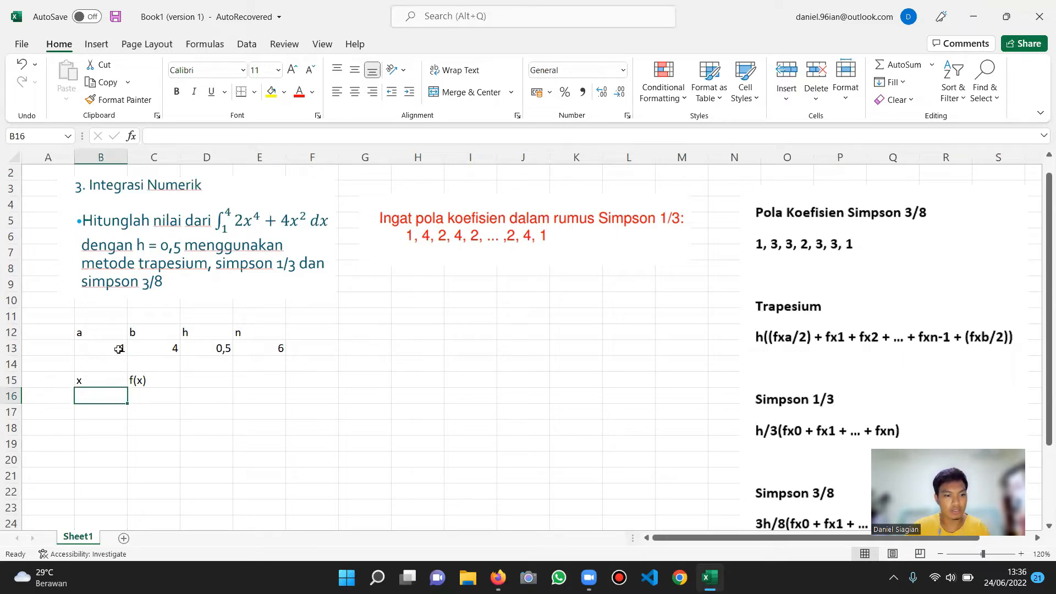
type("1")
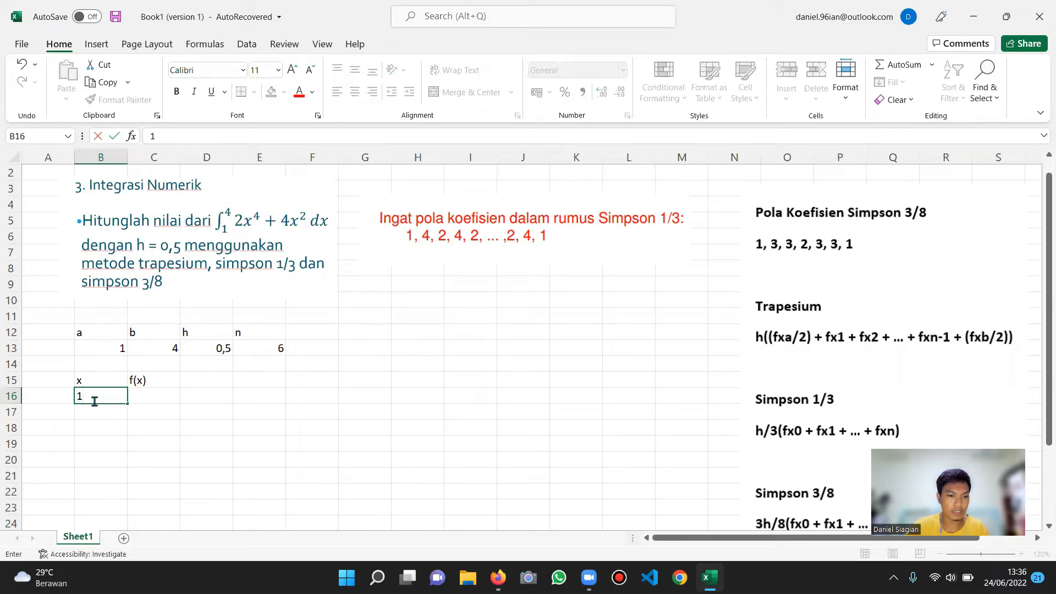
left_click(202, 333)
left_click(209, 349)
left_click(347, 350)
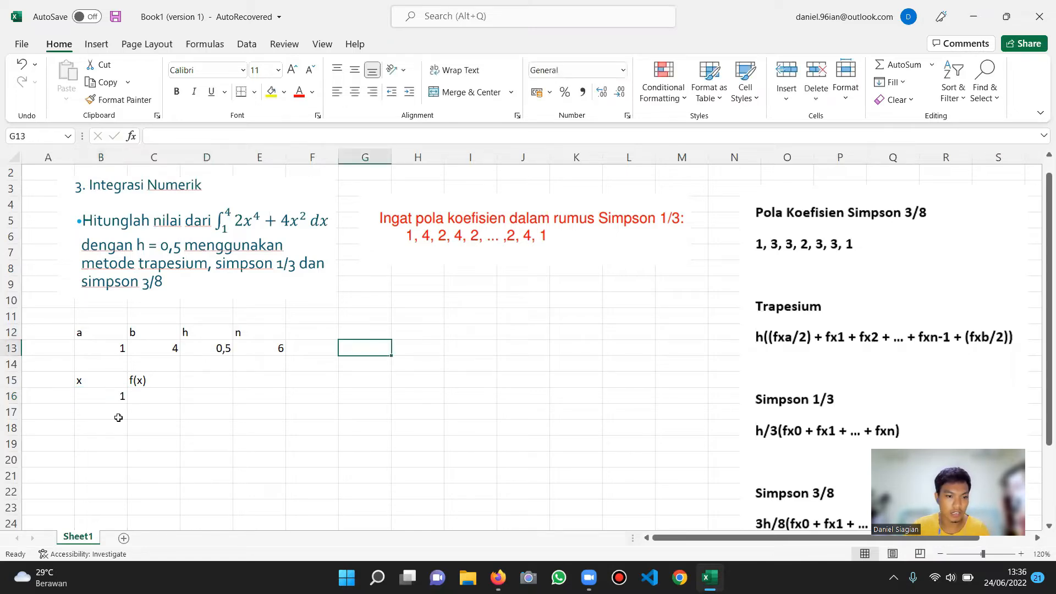
Try the formula =B13+$D$13 in B17 for the next x value and fill it down to B21.
left_click(102, 396)
key("Down")
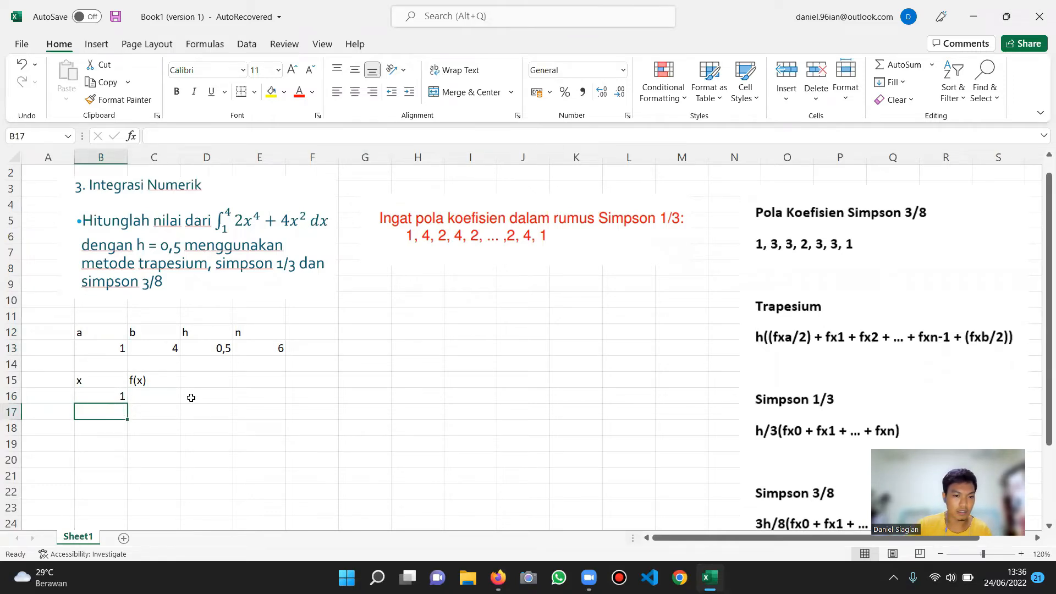
type("=")
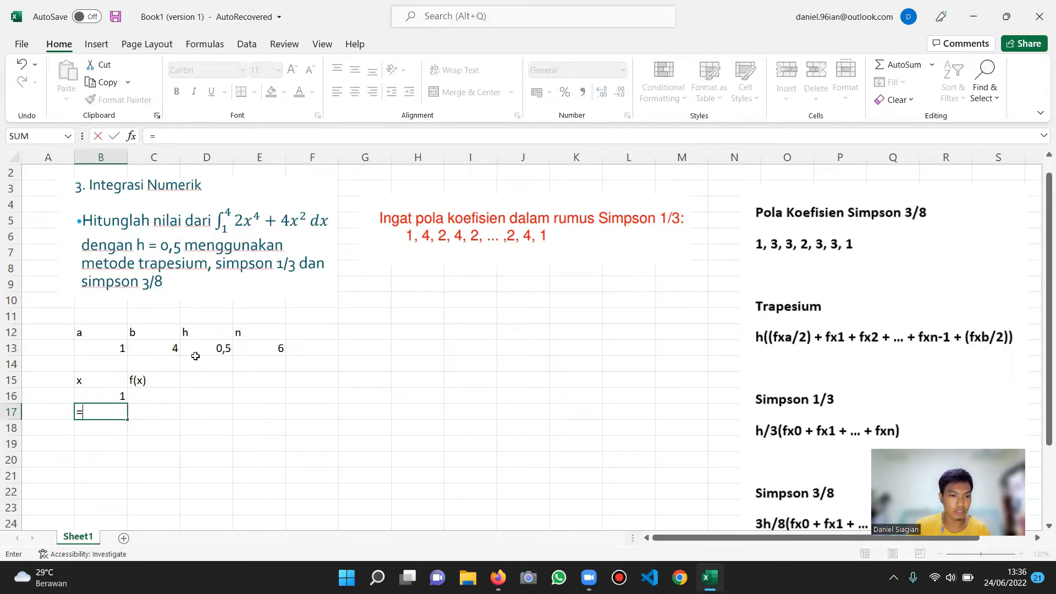
left_click(113, 351)
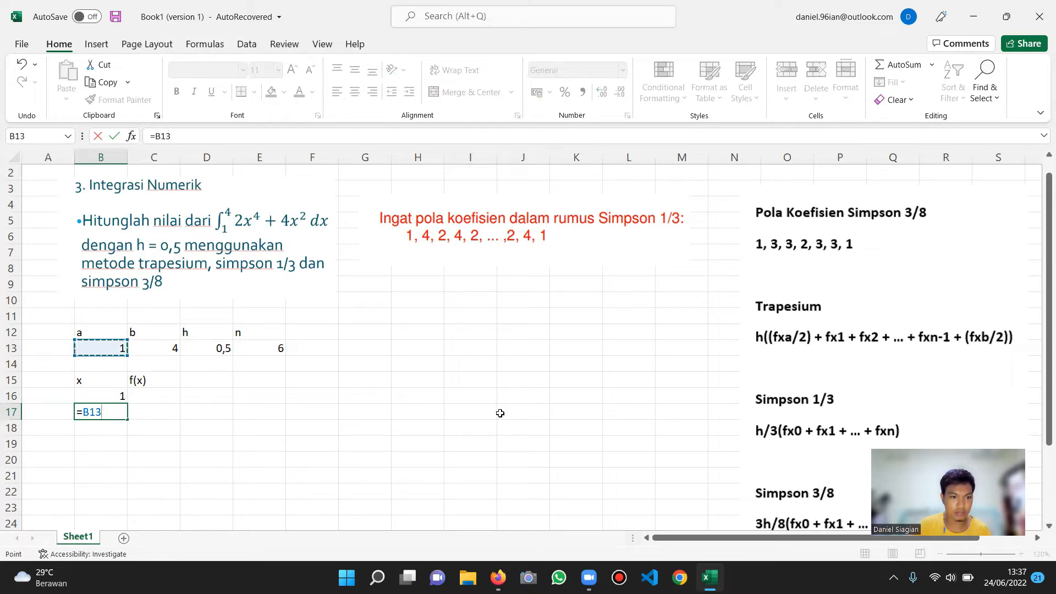
type("+")
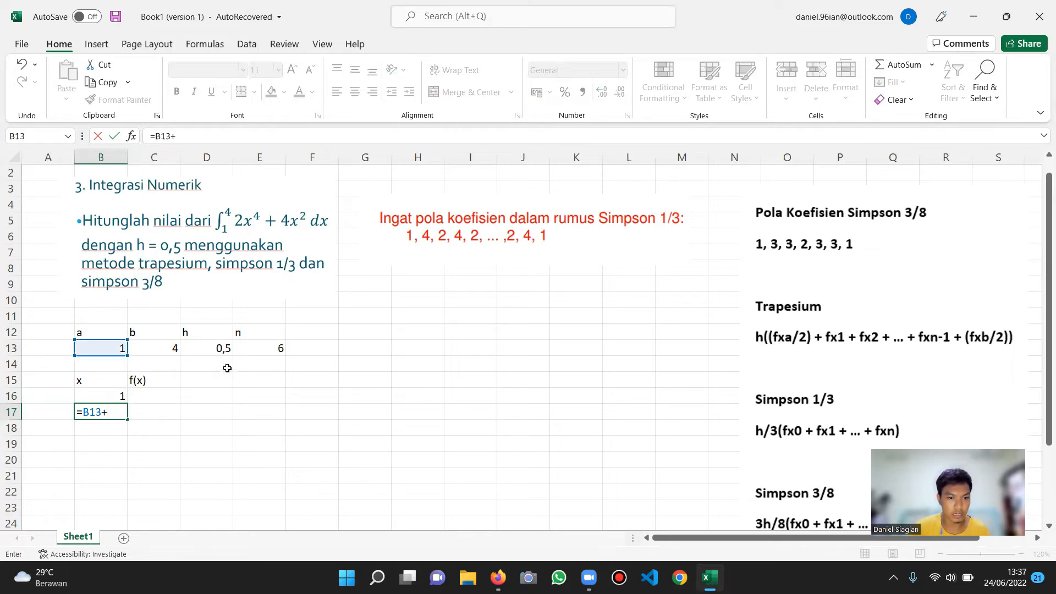
left_click(214, 351)
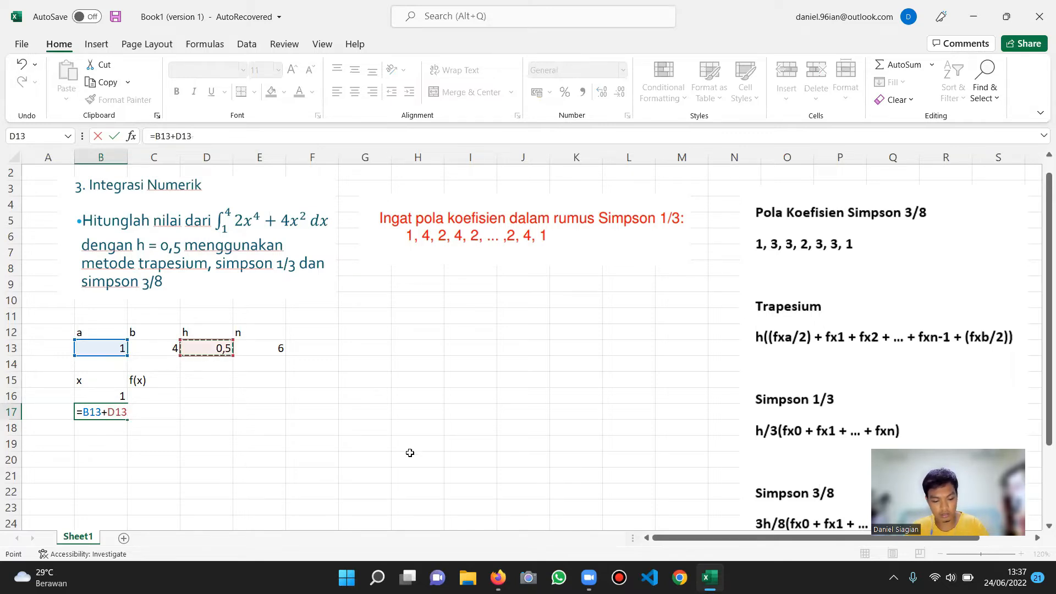
key("F4")
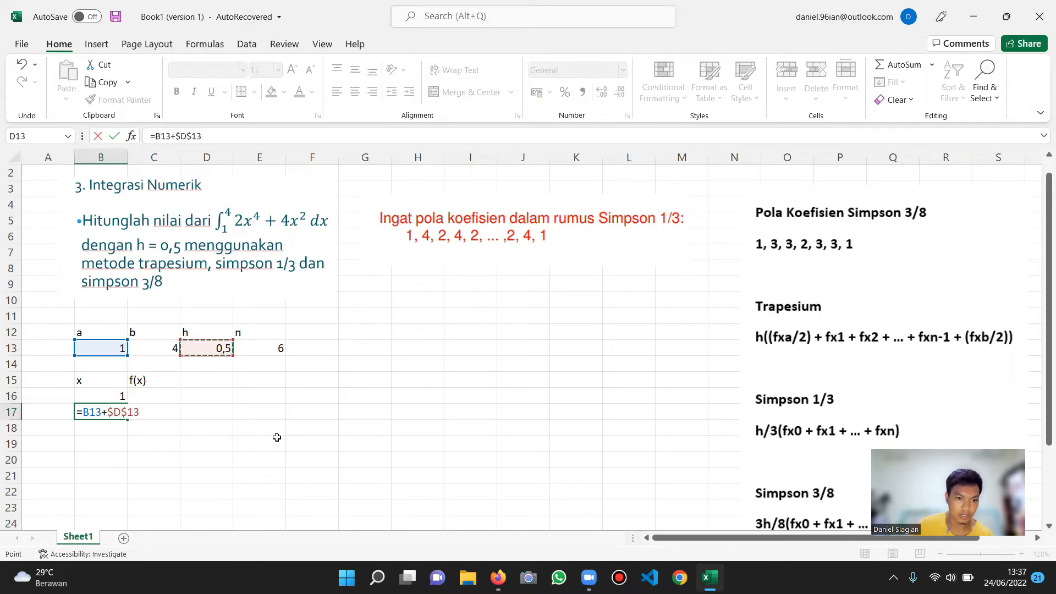
key("Return")
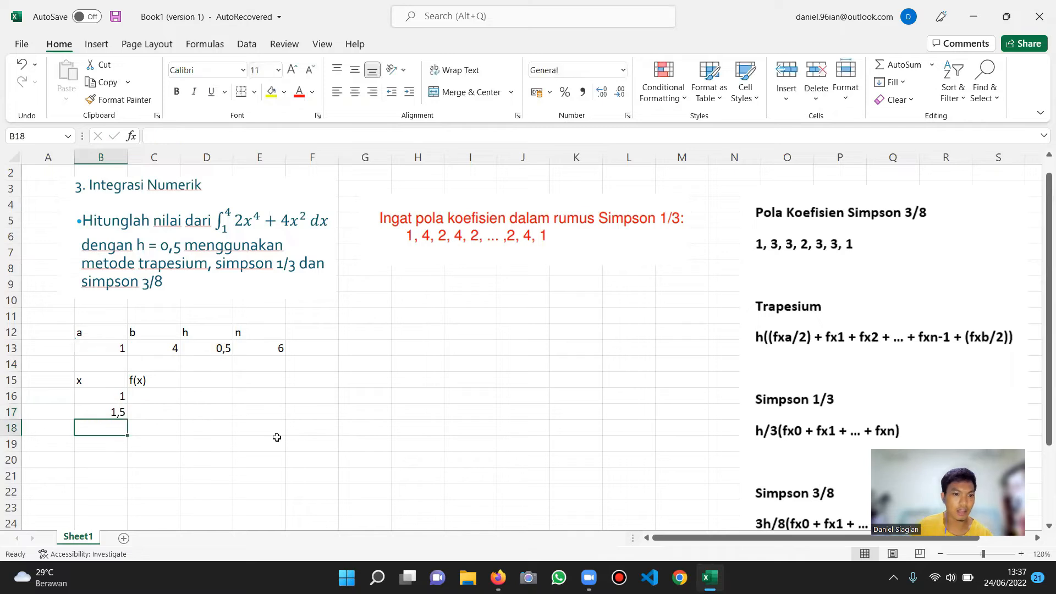
left_click(125, 414)
left_click_drag(128, 419, 122, 481)
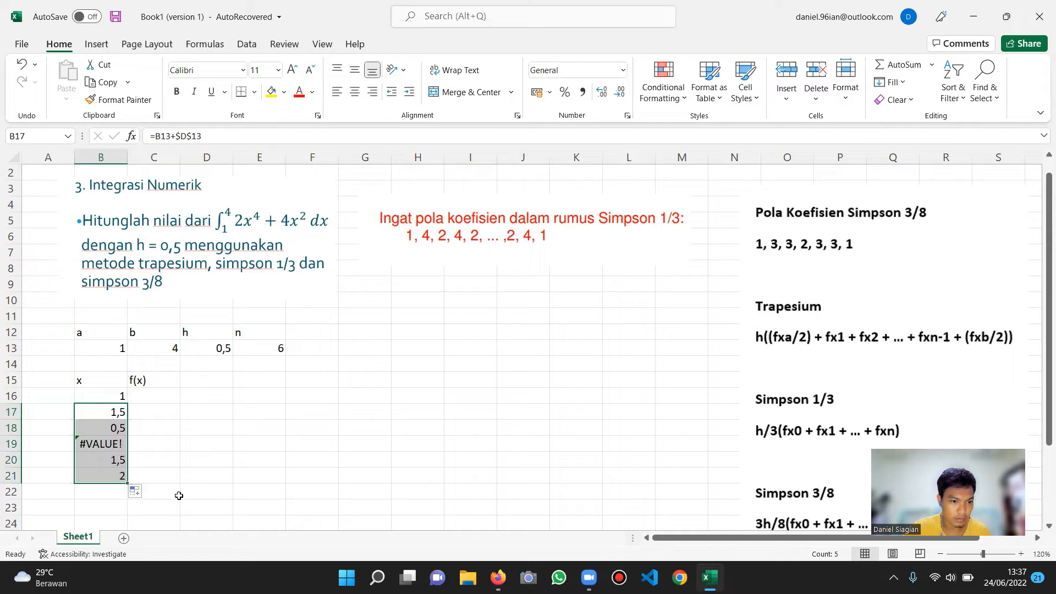
Clear the x formulas from B17 to B21, cell by cell.
left_click(113, 477)
key("BackSpace")
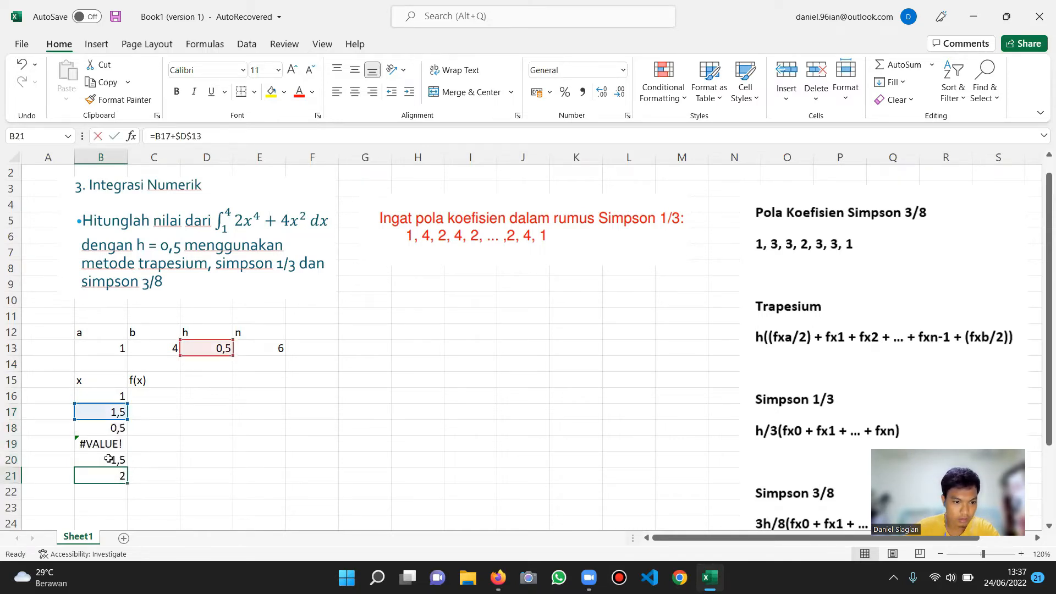
left_click(113, 459)
key("BackSpace")
left_click(120, 445)
key("BackSpace")
left_click(115, 428)
key("BackSpace")
left_click(112, 417)
key("BackSpace")
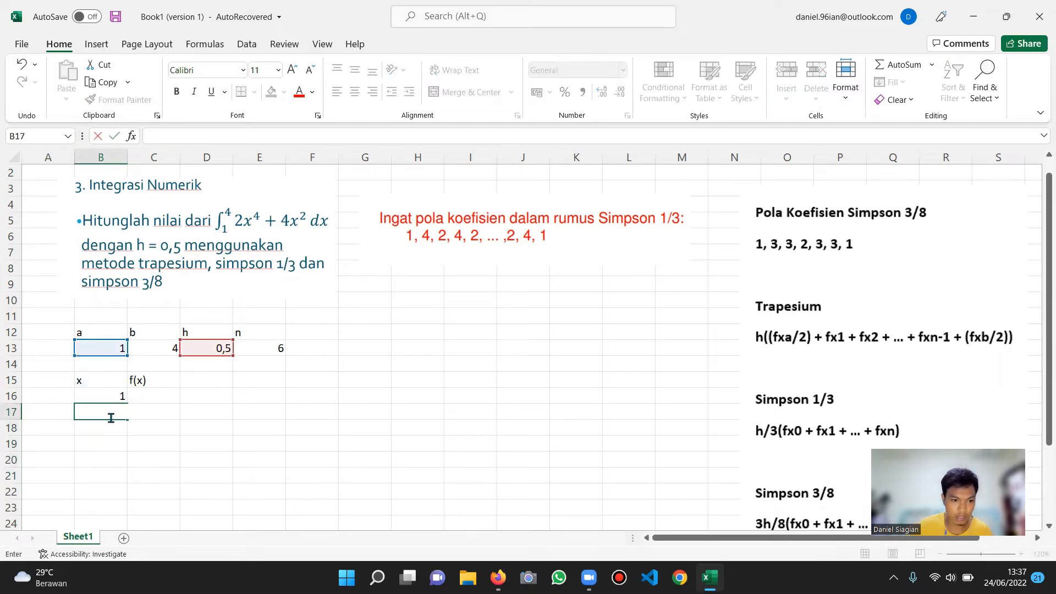
Enter the formula =B16+$D$13 in B17, adding the absolute step size h to the previous x value.
type("=")
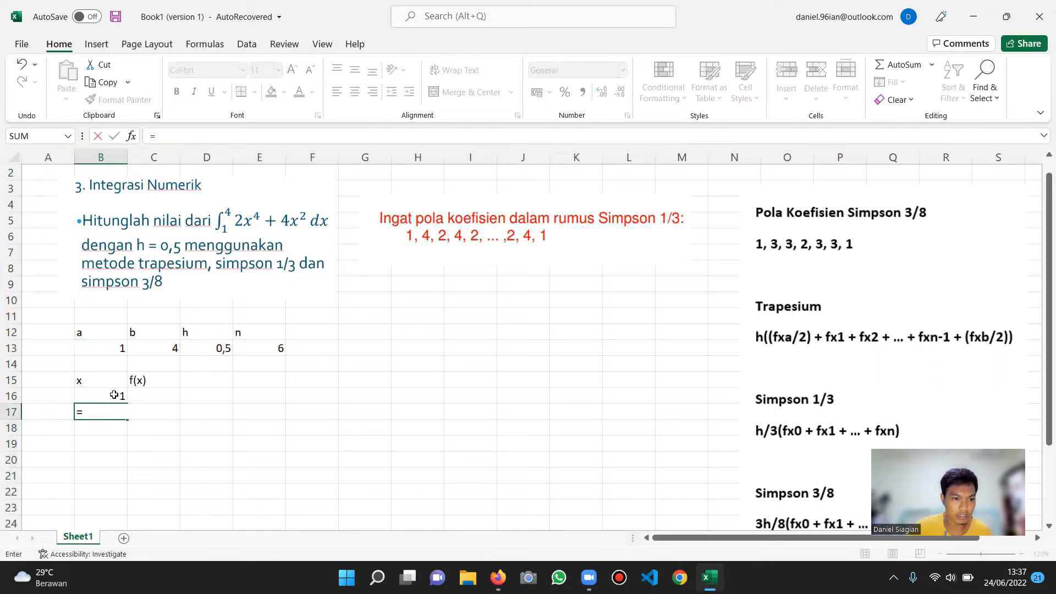
left_click(114, 395)
type("+")
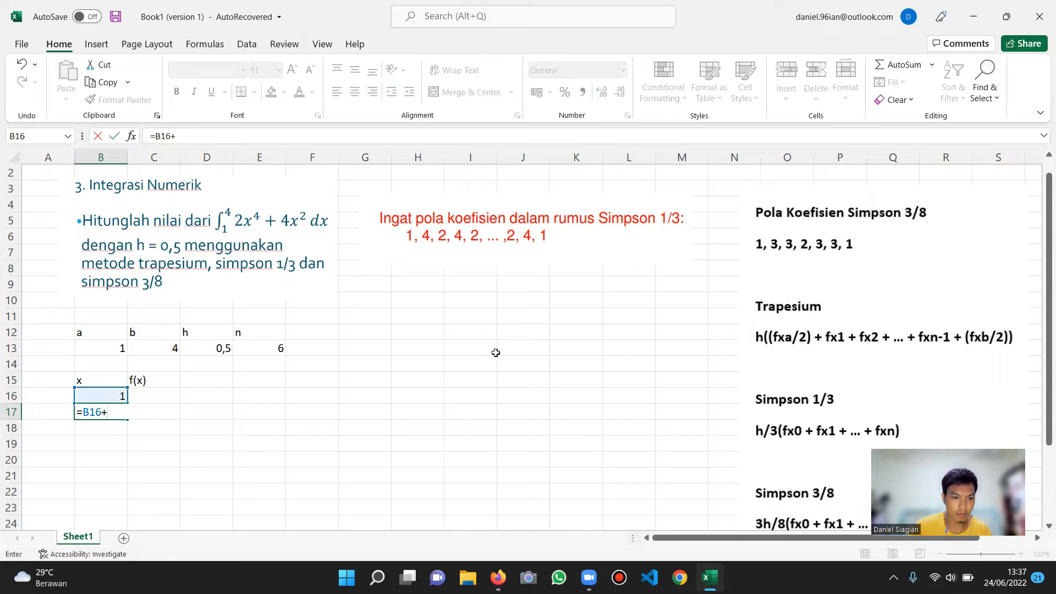
left_click(217, 350)
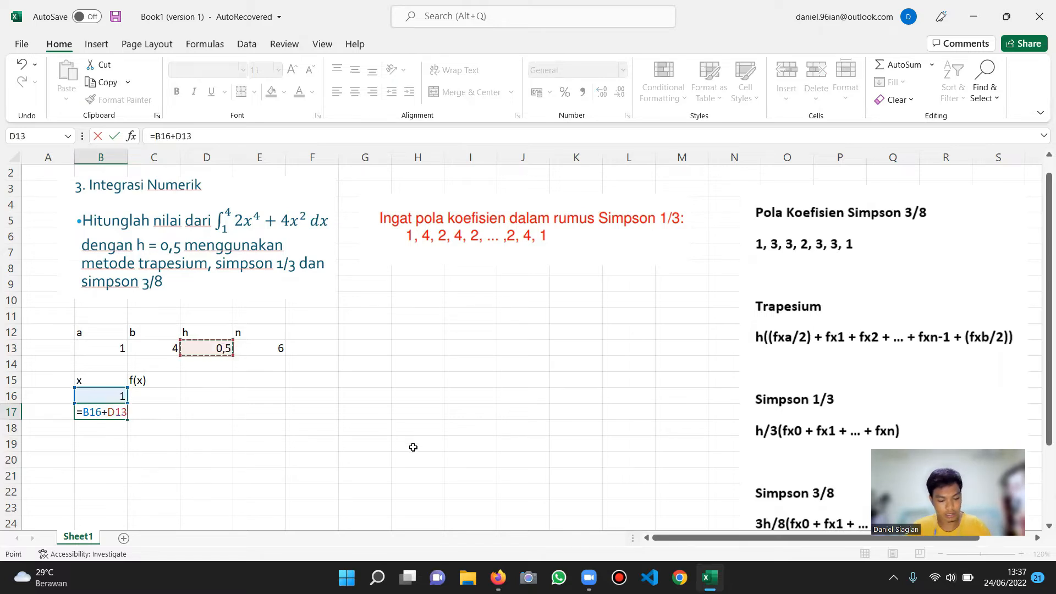
key("F4")
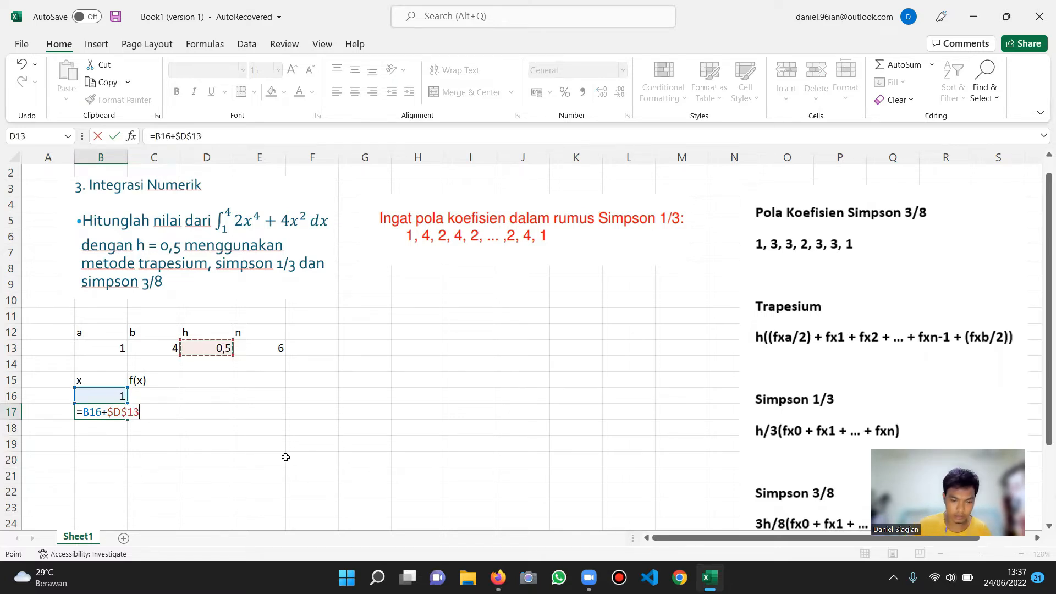
key("Return")
Fill the x formula from B17 down to B22 and check the values in the x column.
key("Up")
left_click_drag(128, 419, 128, 481)
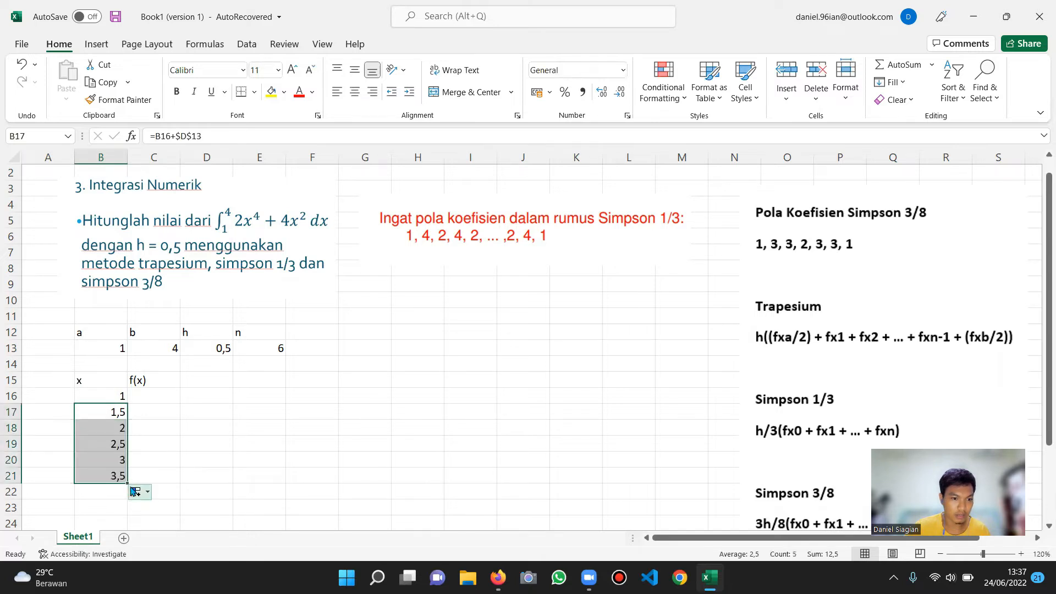
left_click_drag(126, 482, 127, 498)
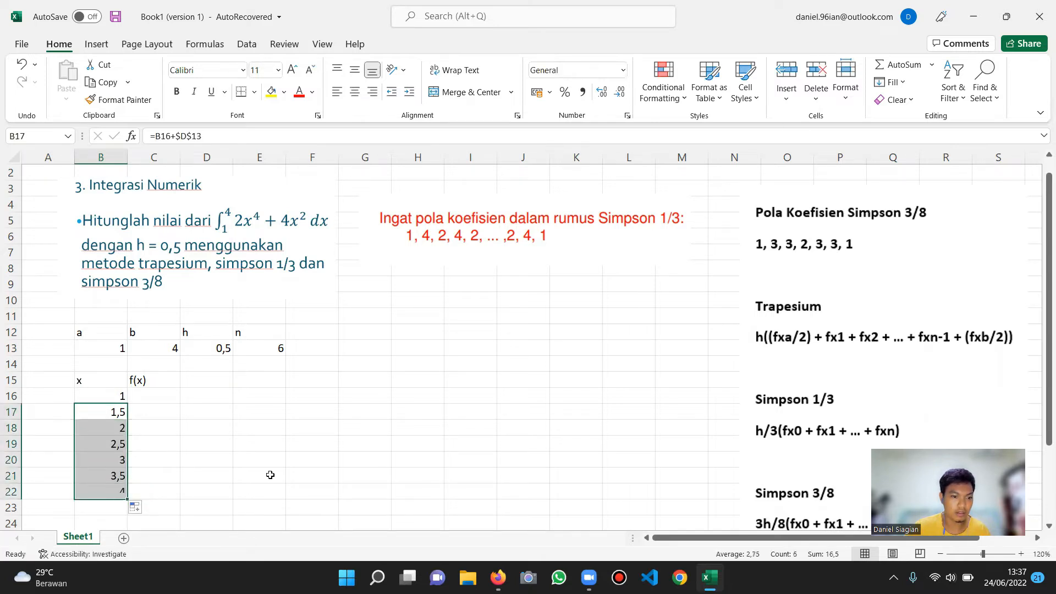
left_click(200, 460)
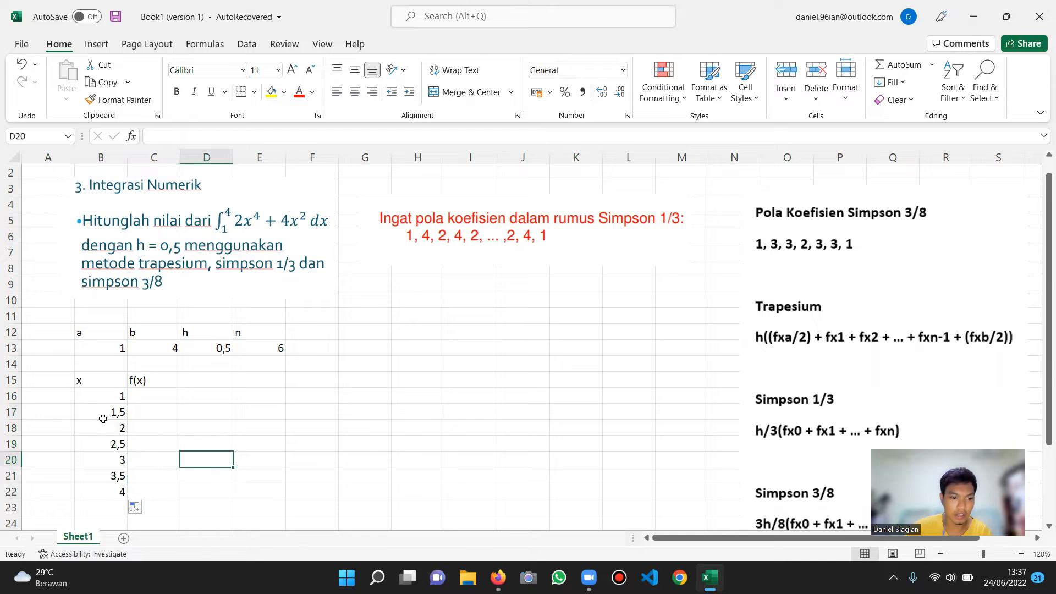
scroll(103, 418, "down", 3)
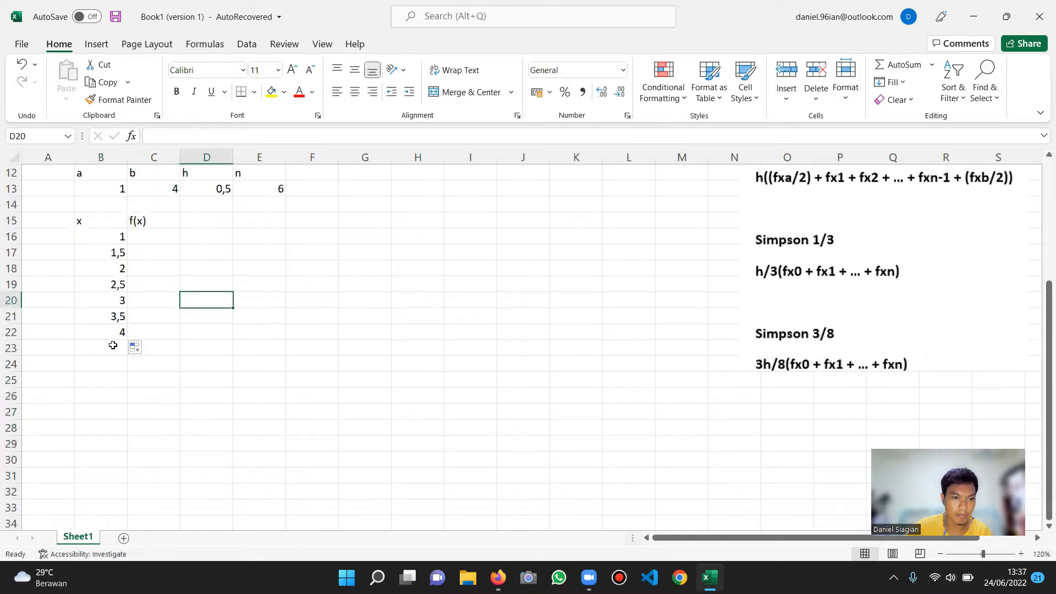
left_click(112, 234)
left_click(112, 251)
left_click(115, 273)
left_click(110, 298)
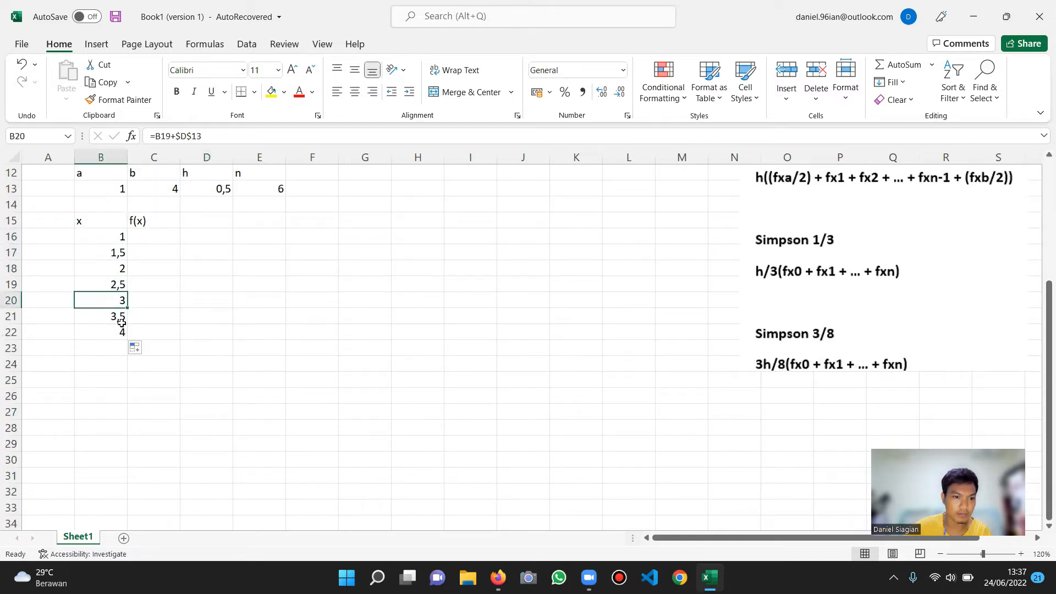
Start the f(x) formula in C16 with its first term, =2*power(B16;4).
left_click(143, 233)
scroll(314, 386, "up", 3)
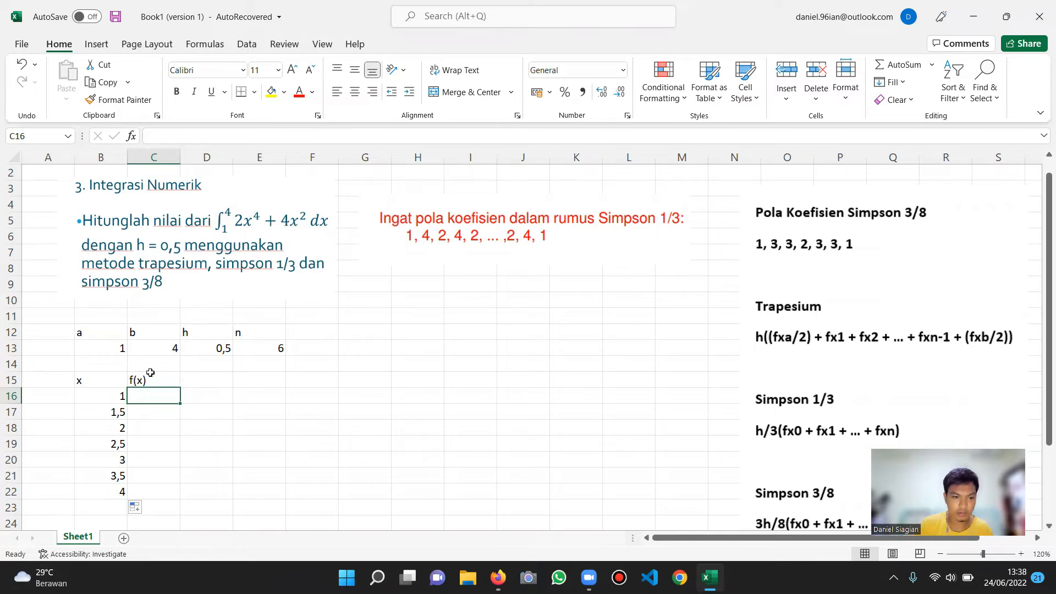
type("=")
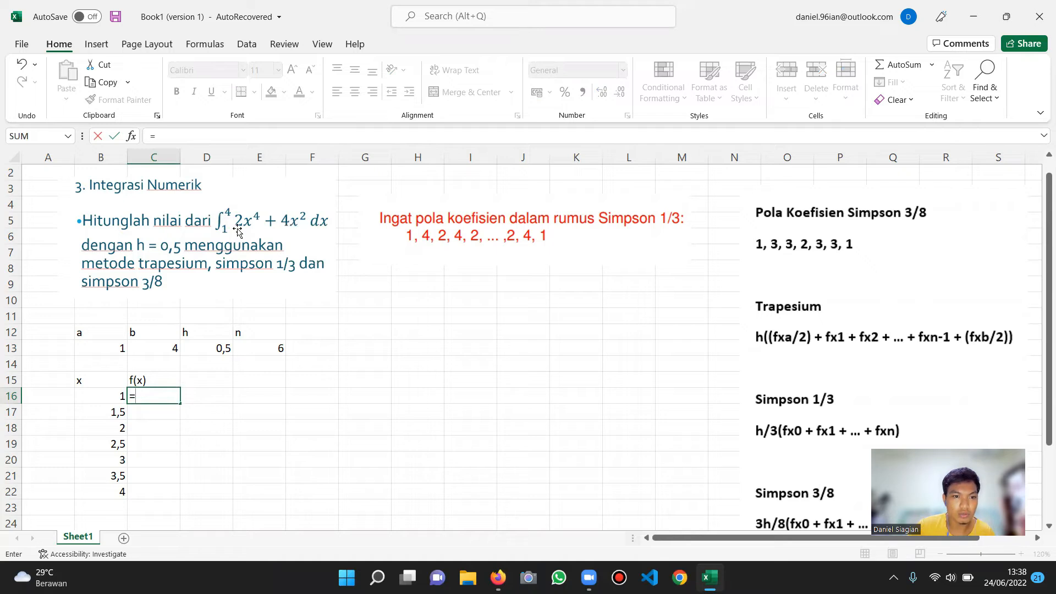
type("2")
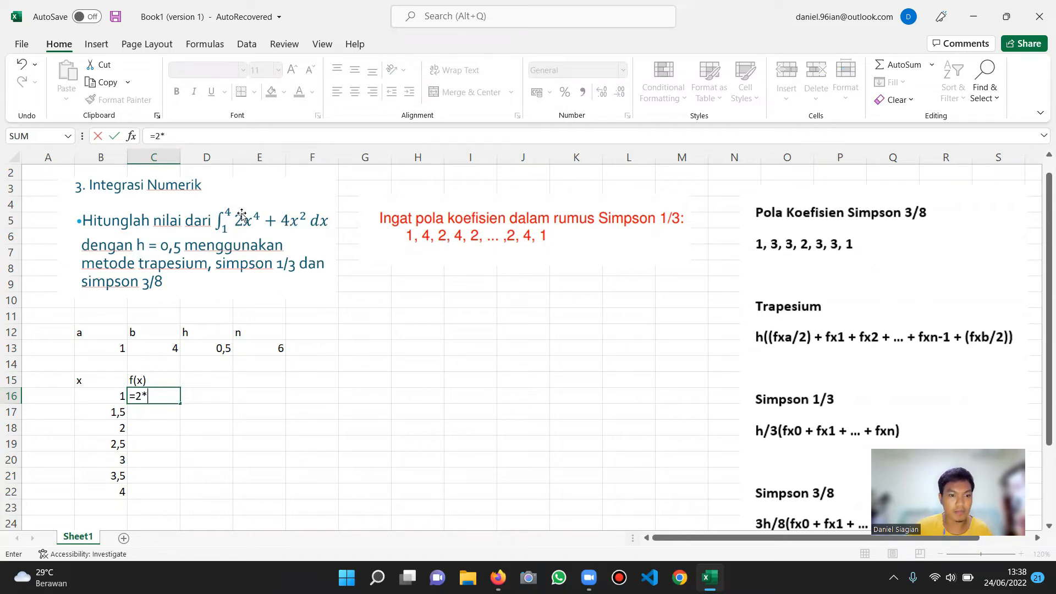
type("*power")
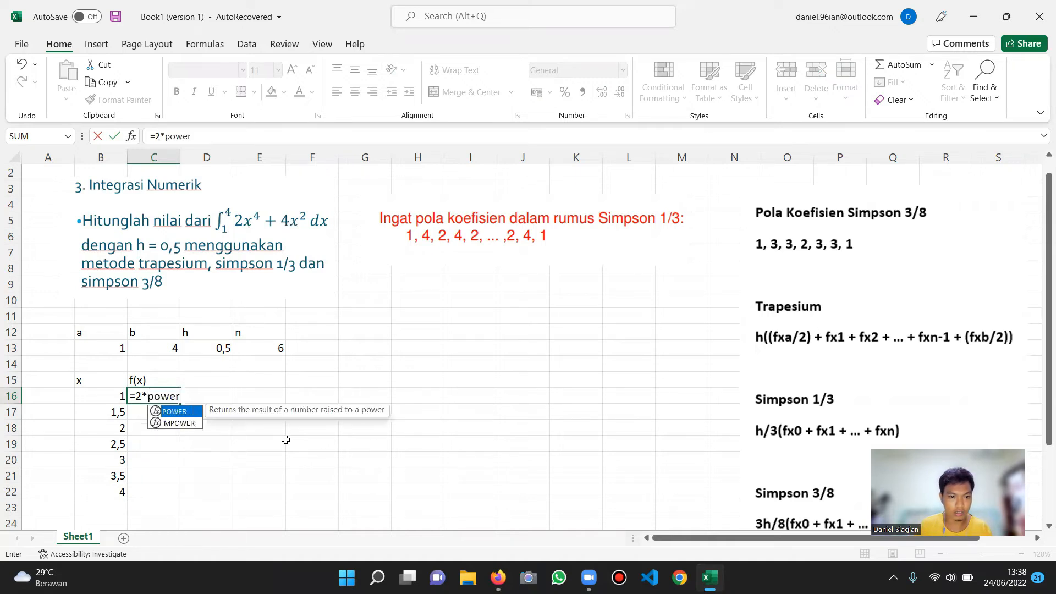
type("(")
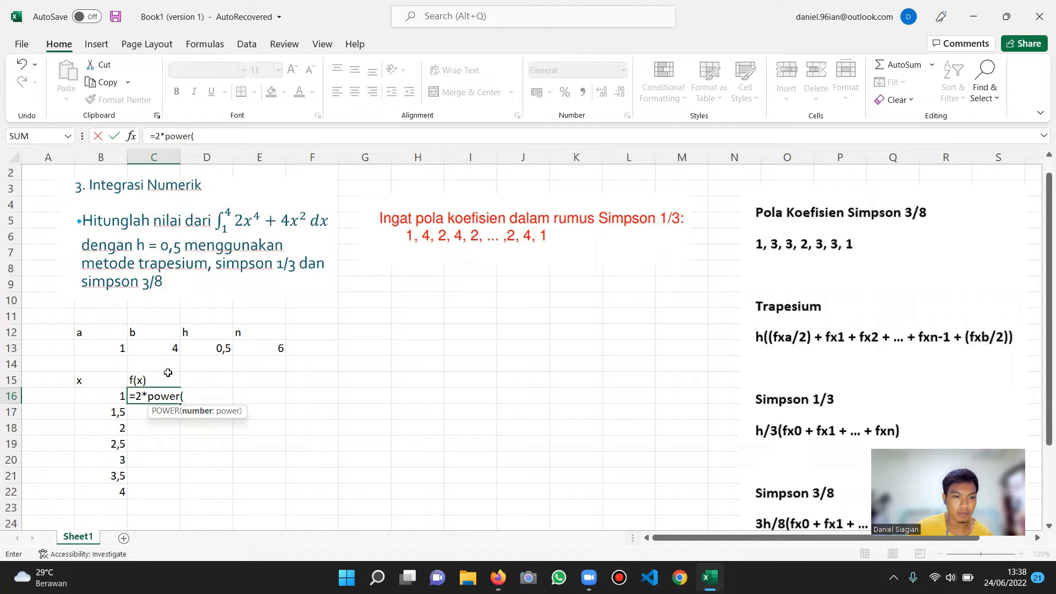
left_click(106, 396)
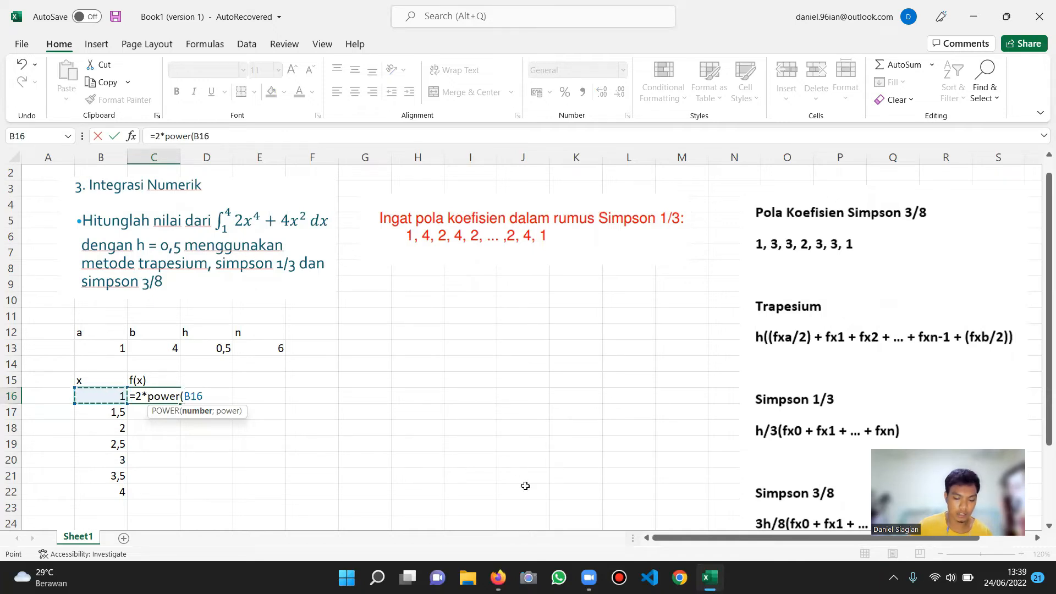
type(";")
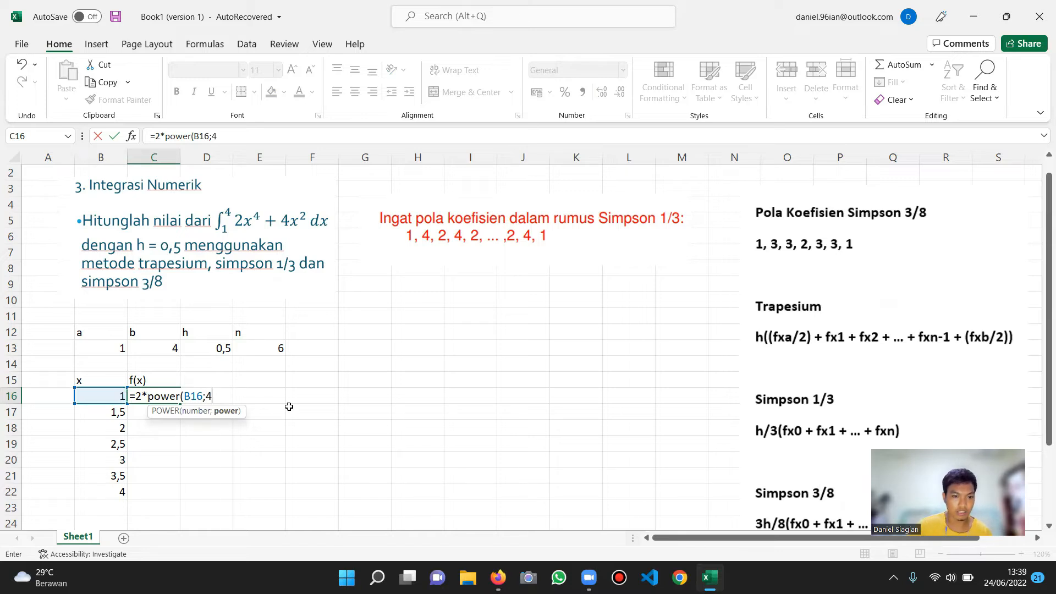
type("4)")
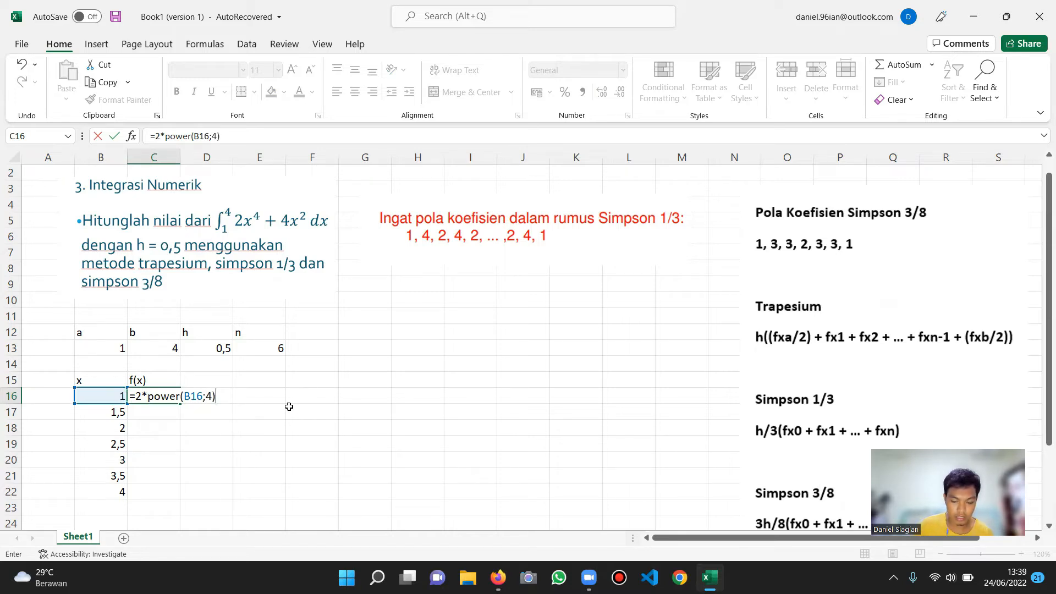
Complete the f(x) formula in C16 by adding the second term, +4*power(B16;2).
type("+4")
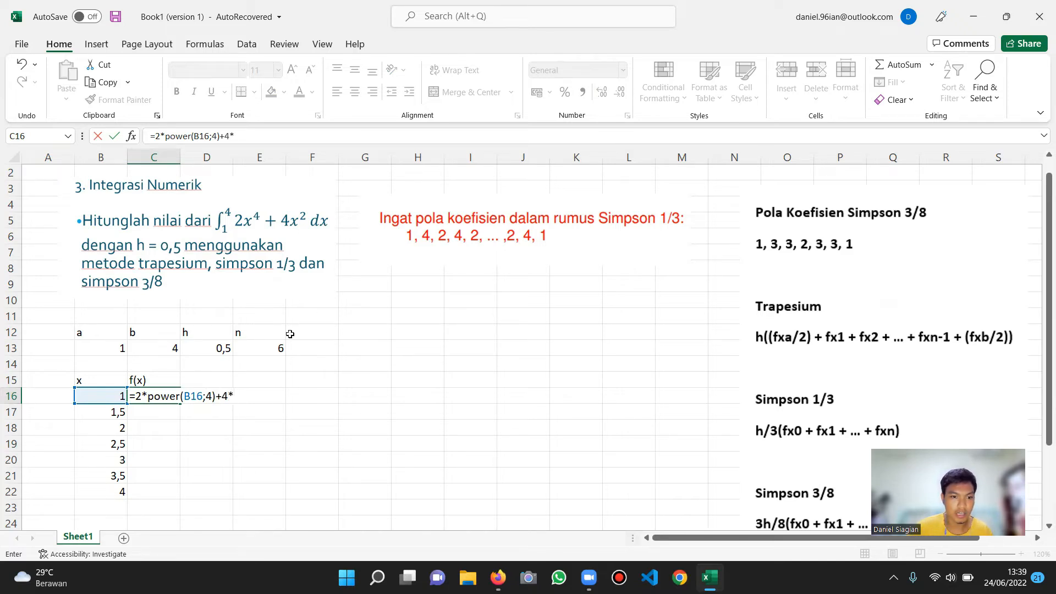
type("*pow")
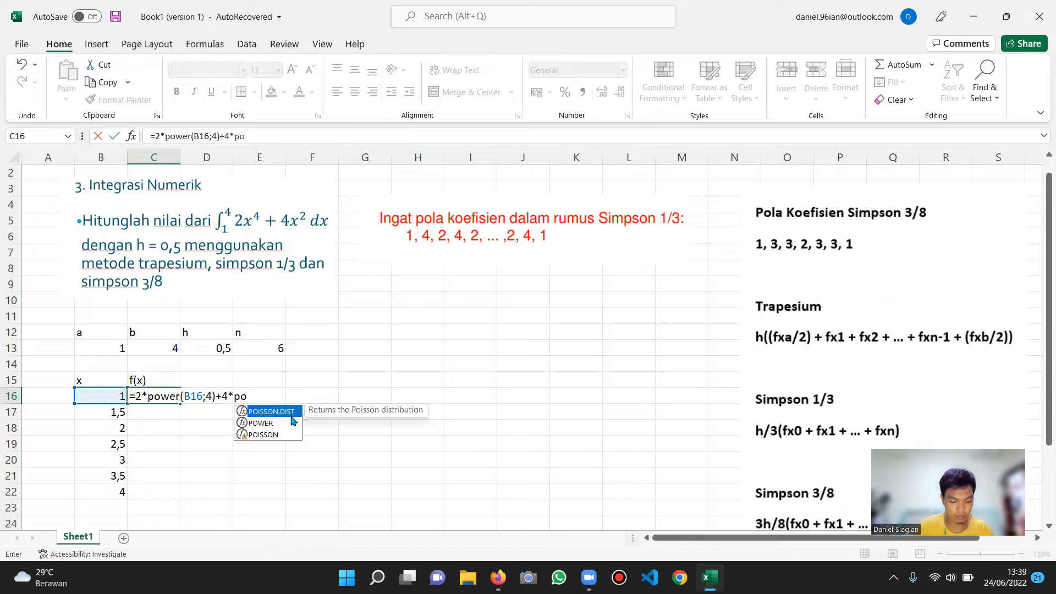
type("er")
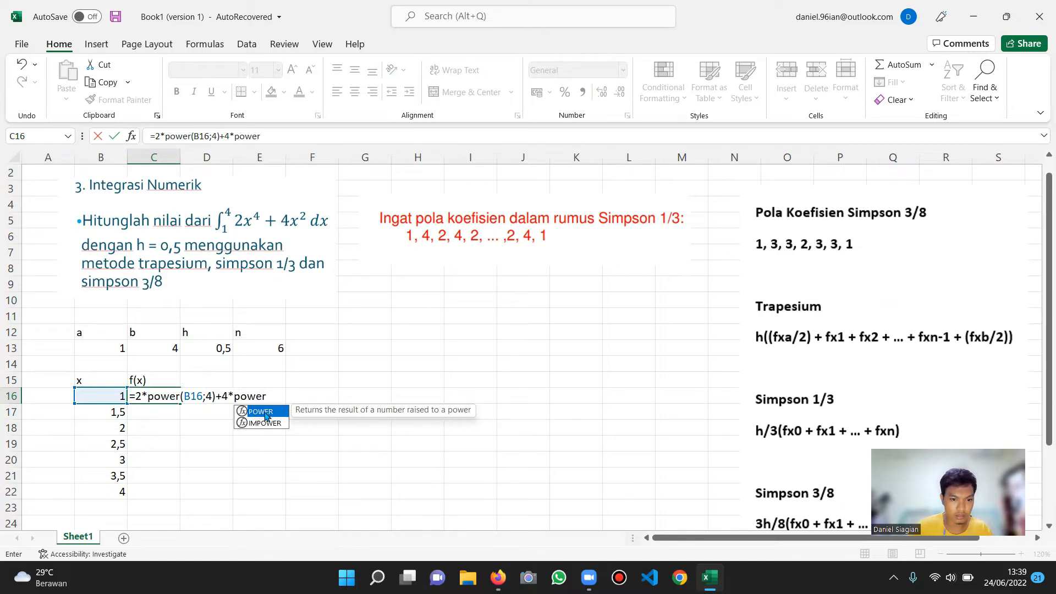
type("(")
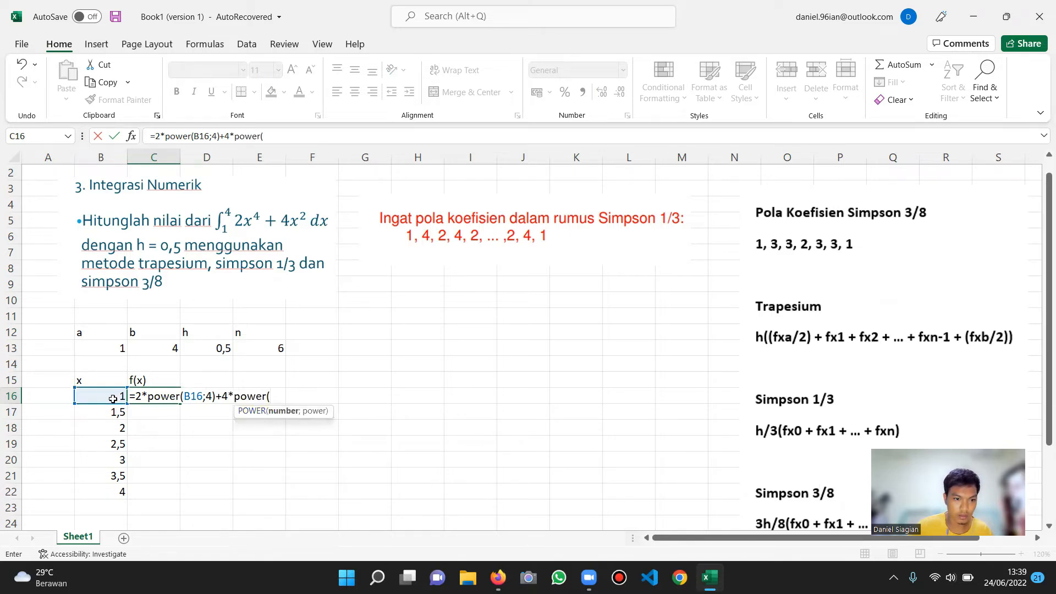
left_click(88, 397)
type(";2")
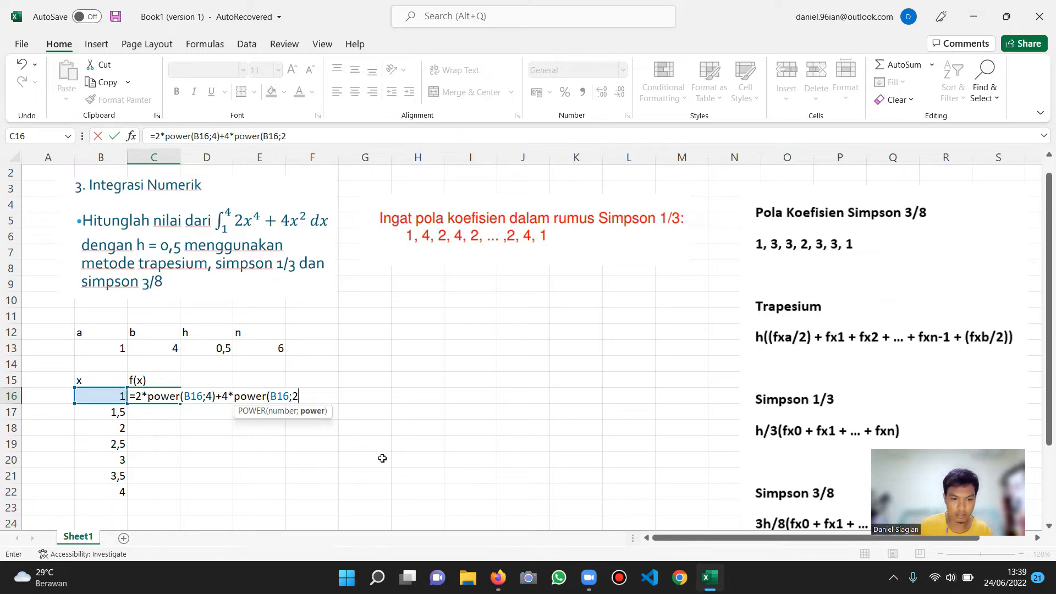
type(")")
key("Return")
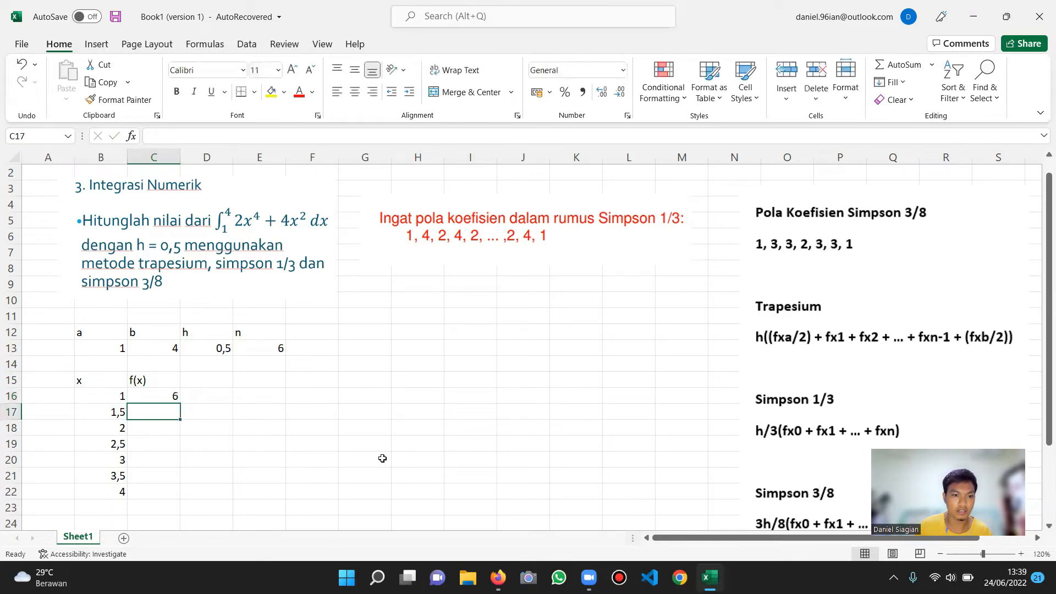
Fill the f(x) formula from C16 down to C22, alongside the last x value.
left_click(154, 397)
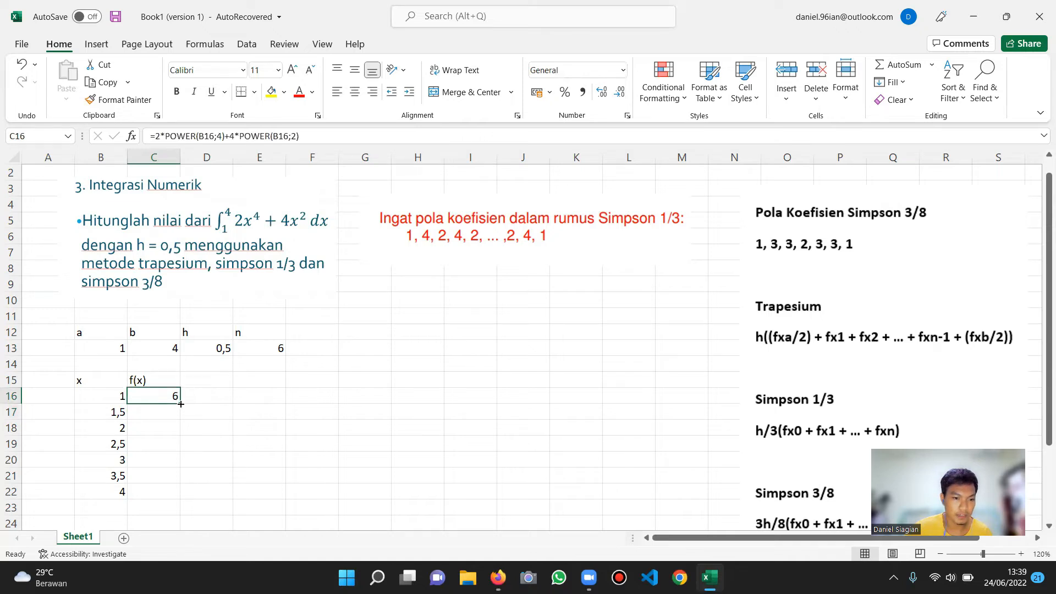
left_click(107, 396)
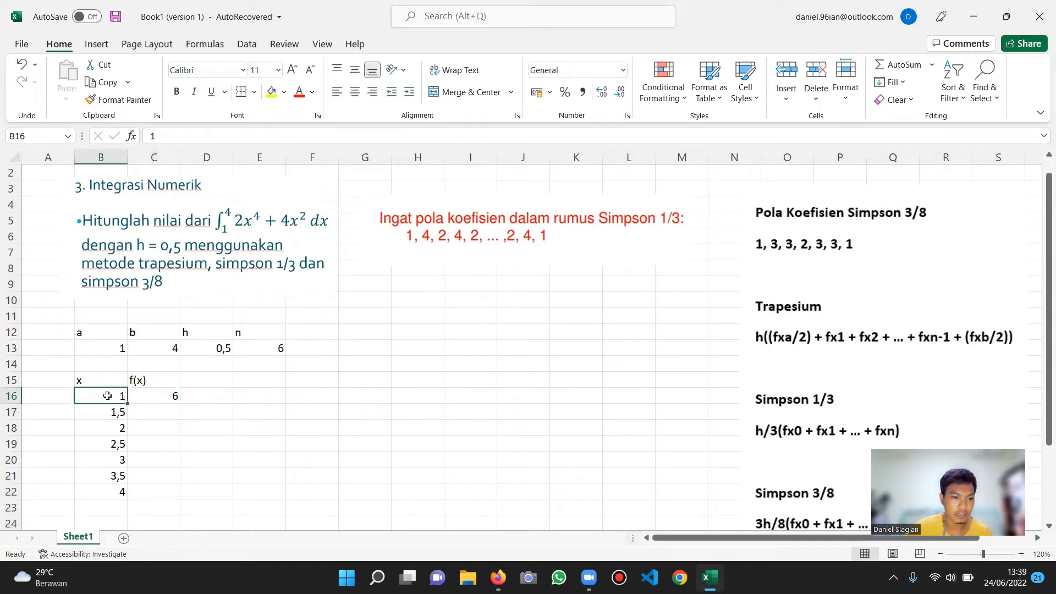
left_click(170, 399)
left_click_drag(181, 404, 167, 494)
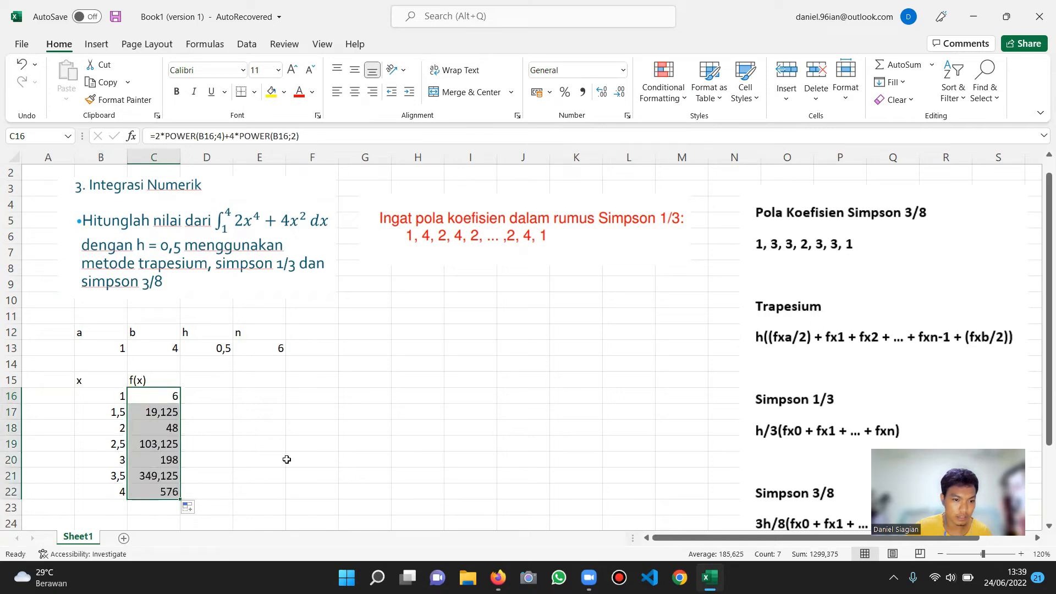
left_click(248, 442)
Enter the label Trapesium in B25, below the x and f(x) table.
scroll(177, 426, "down", 3)
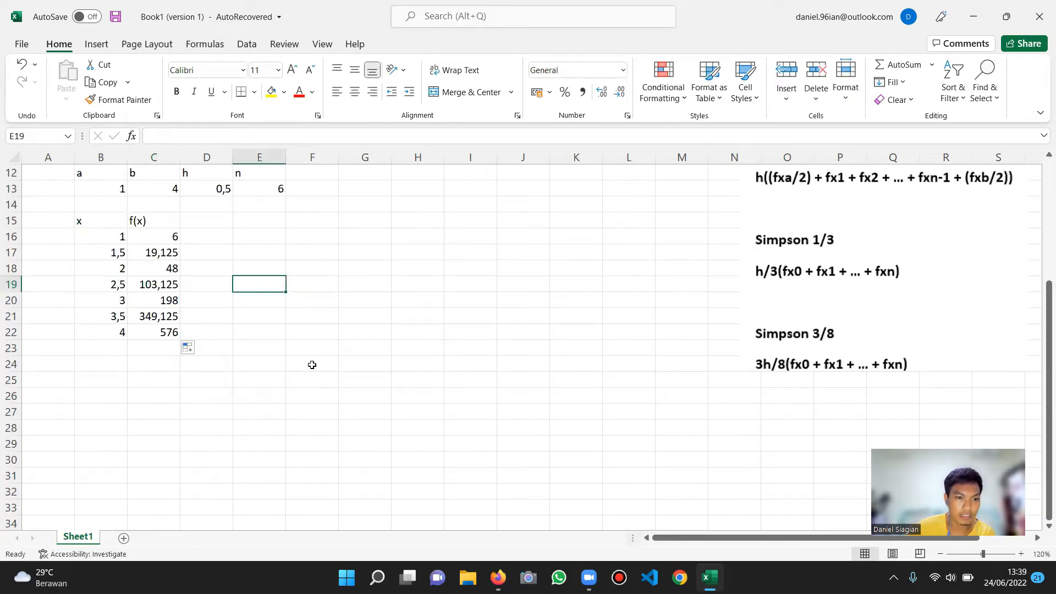
scroll(311, 365, "up", 3)
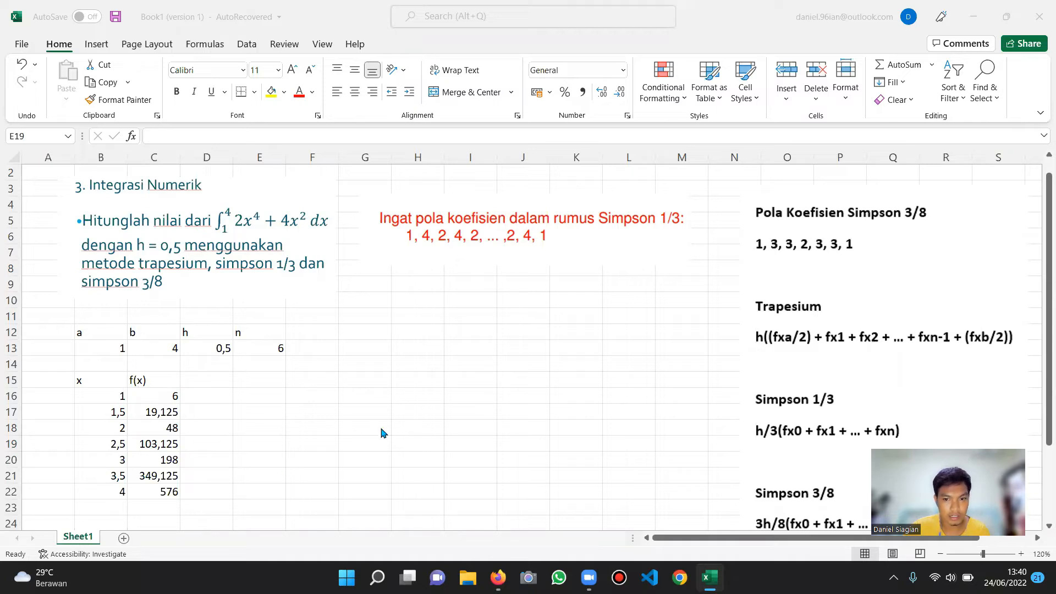
scroll(290, 405, "down", 3)
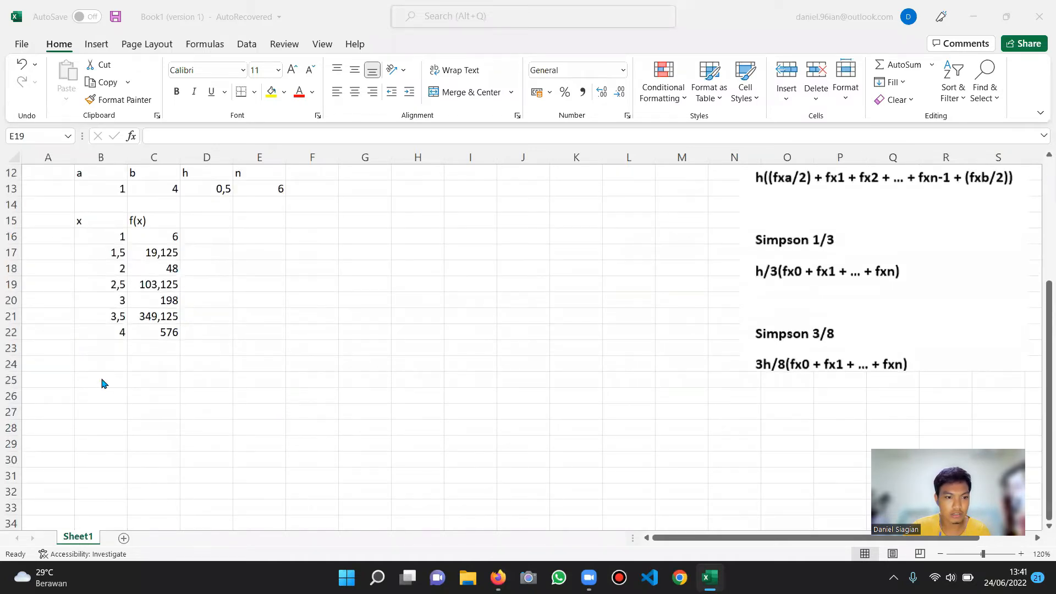
left_click(101, 379)
scroll(653, 393, "up", 4)
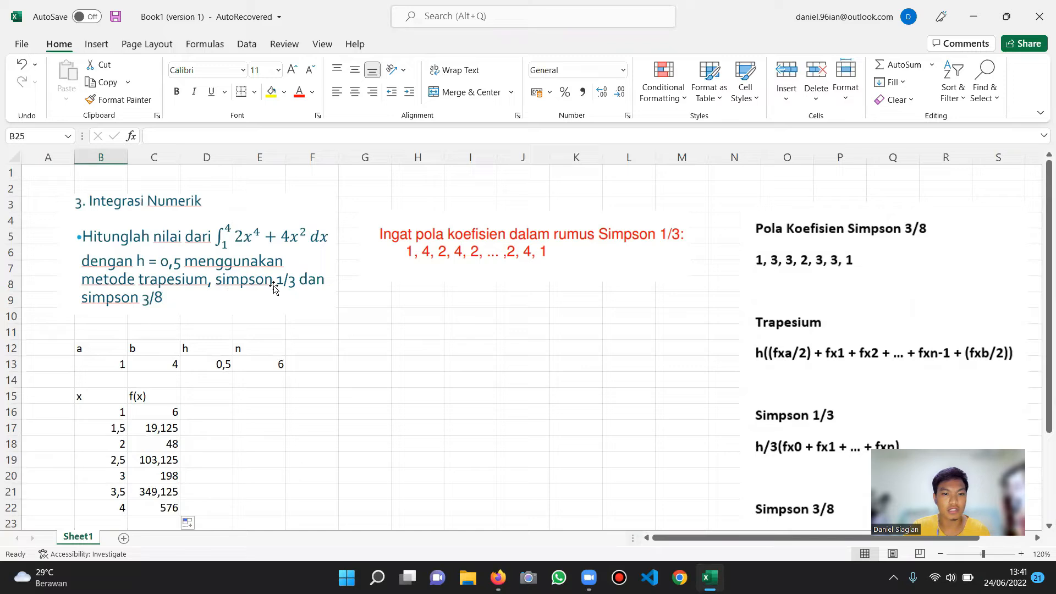
scroll(186, 365, "down", 3)
scroll(187, 366, "up", 3)
scroll(264, 407, "down", 3)
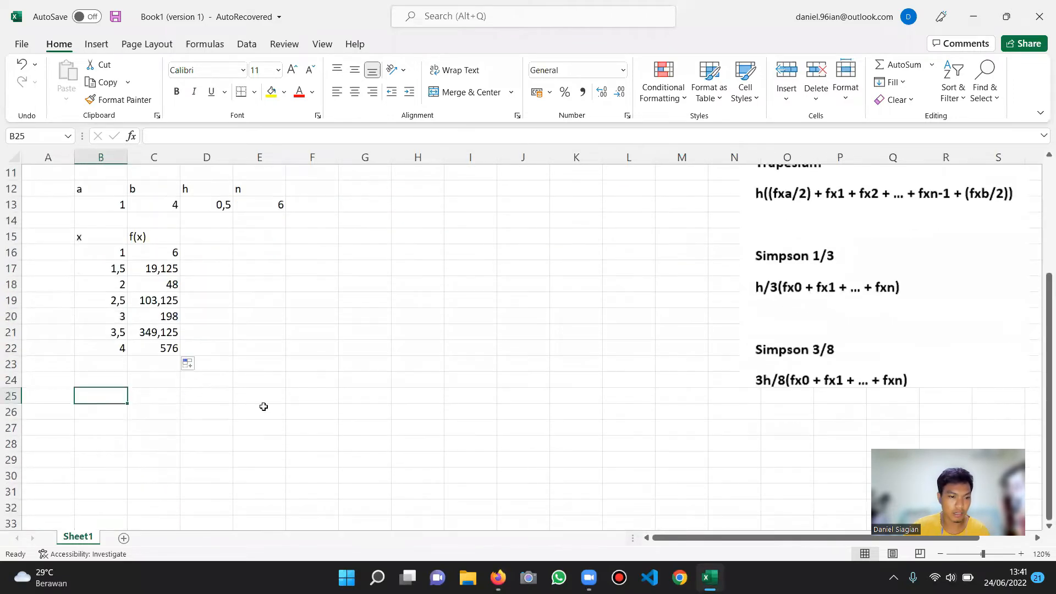
type("tra")
key("BackSpace")
key("BackSpace")
type("rapesium")
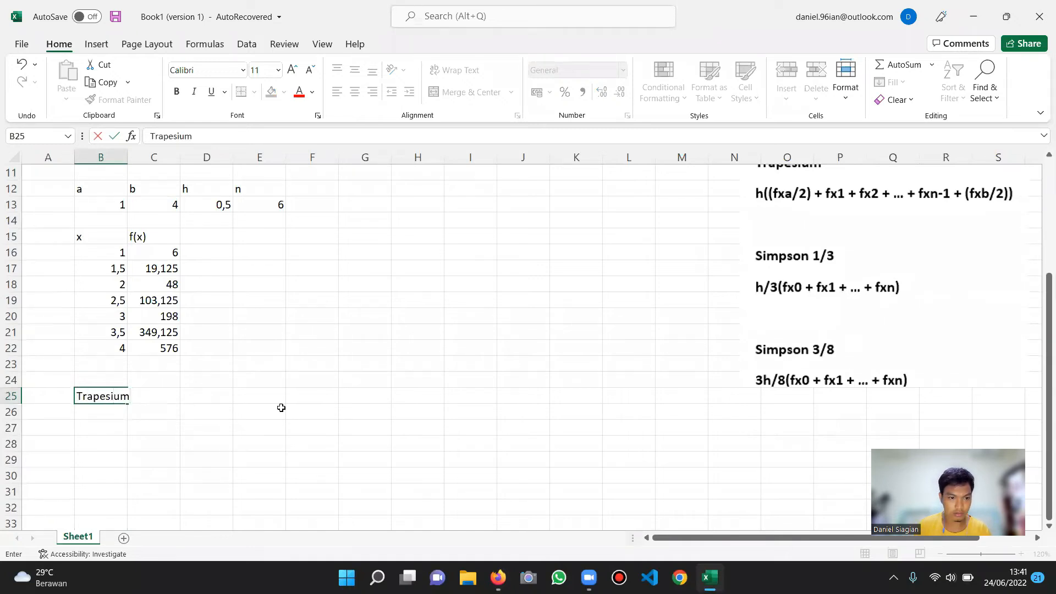
key("Return")
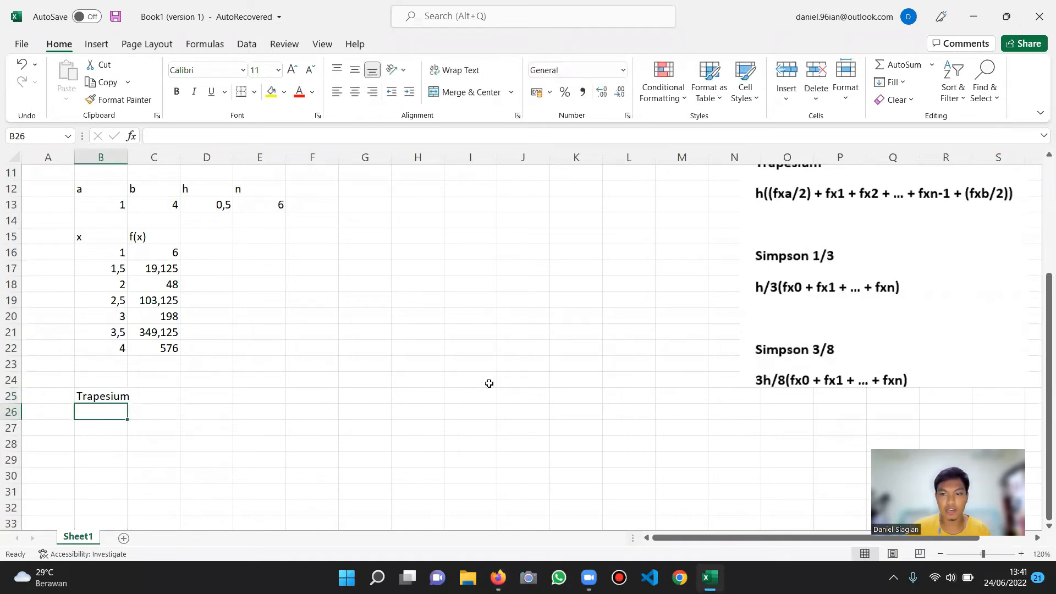
Move the picture with the Trapesium and Simpson formulas next to the table, over columns H to M starting near row 11.
scroll(637, 365, "up", 3)
scroll(781, 521, "down", 3)
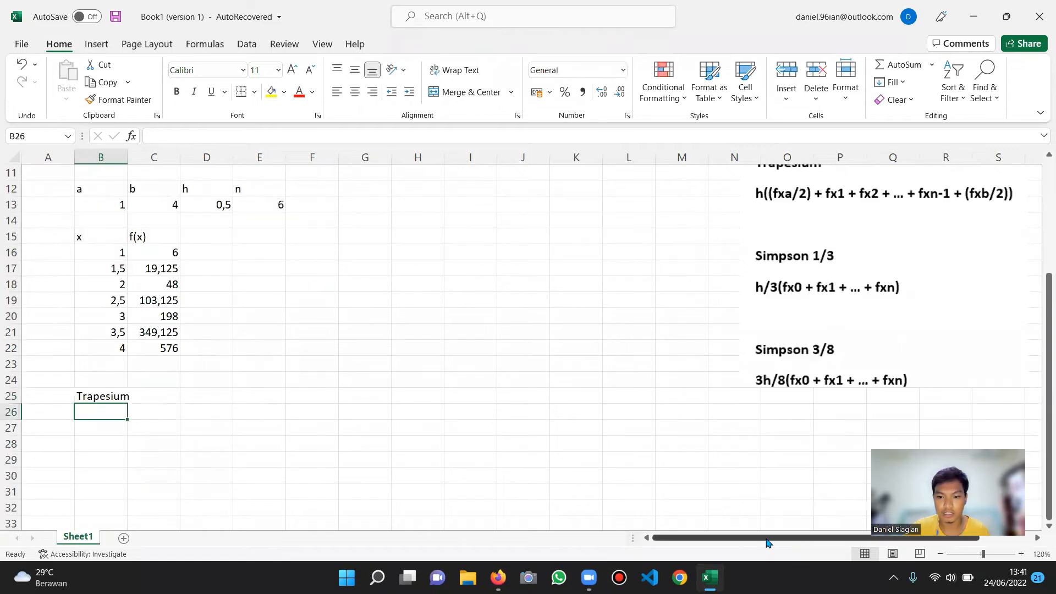
scroll(769, 543, "right", 3)
scroll(759, 438, "up", 3)
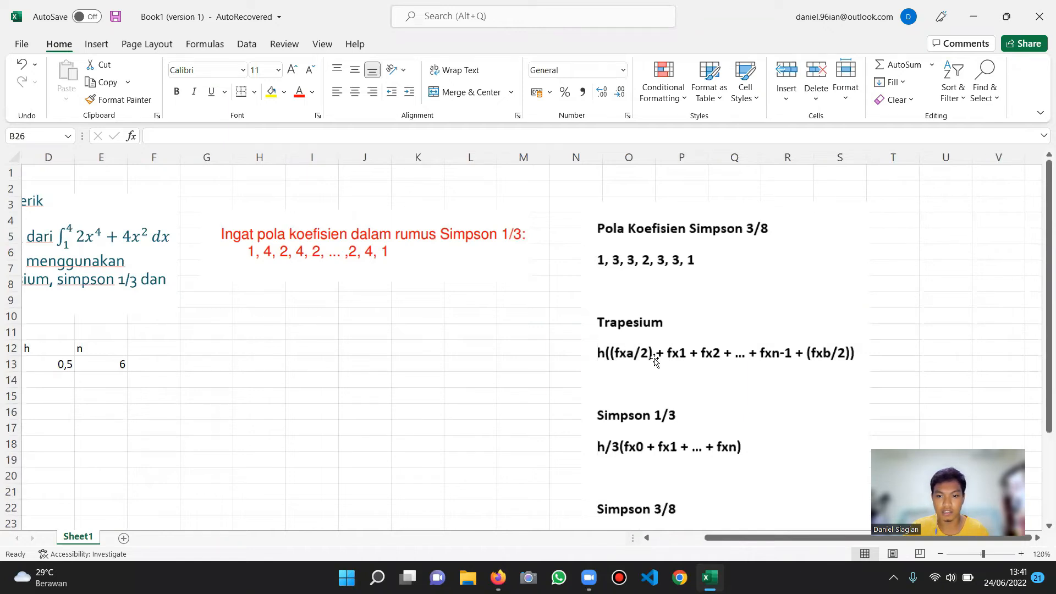
left_click_drag(780, 539, 676, 546)
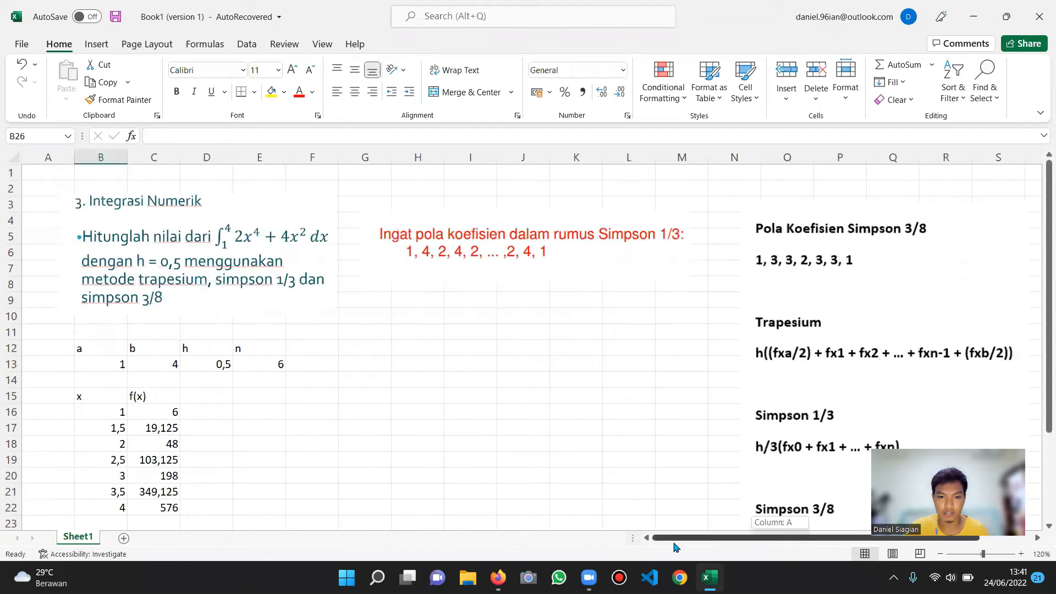
scroll(544, 440, "down", 3)
left_click_drag(924, 283, 599, 416)
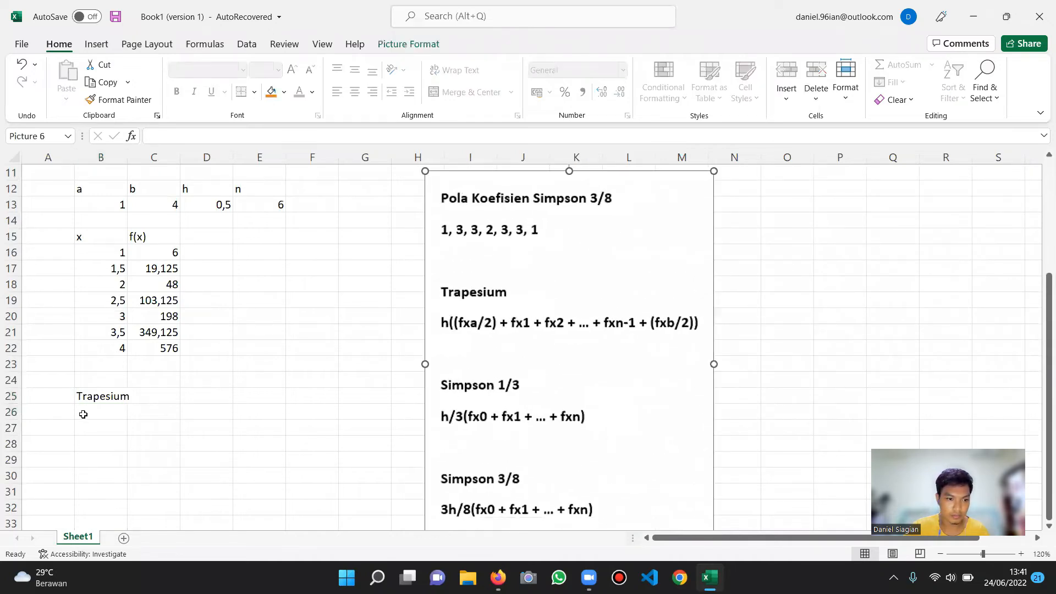
Start the trapezoid formula in B26 with h times the halved first f(x) value, =D13*((C16/2)+.
left_click(83, 414)
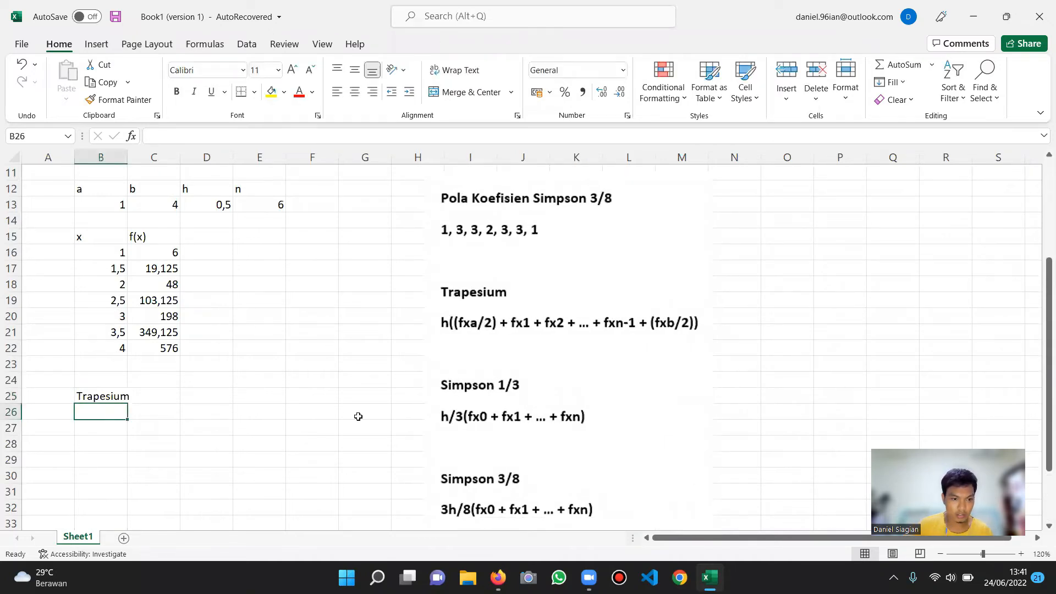
type("=")
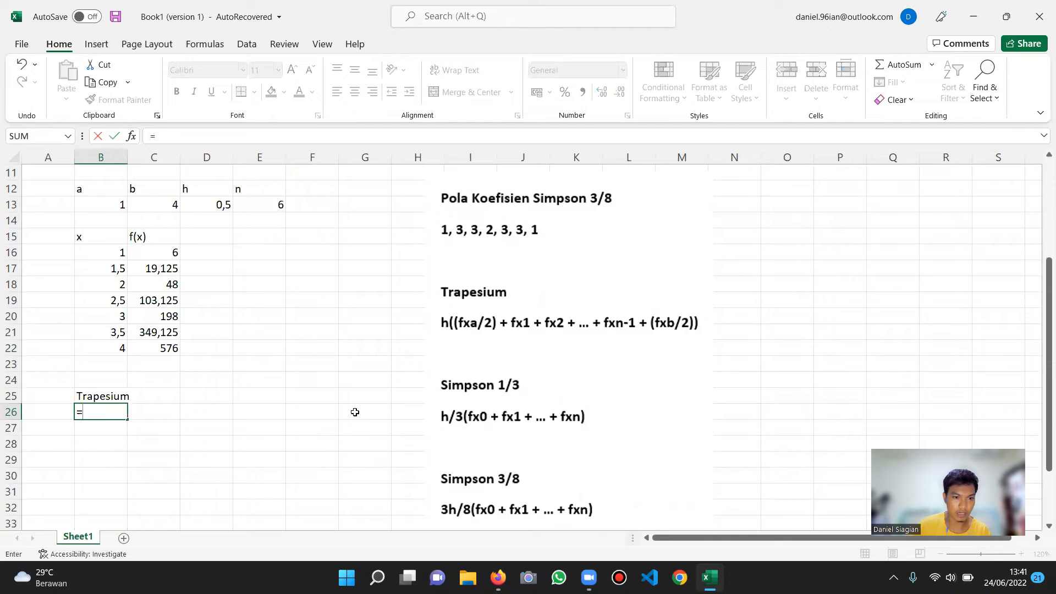
left_click(209, 205)
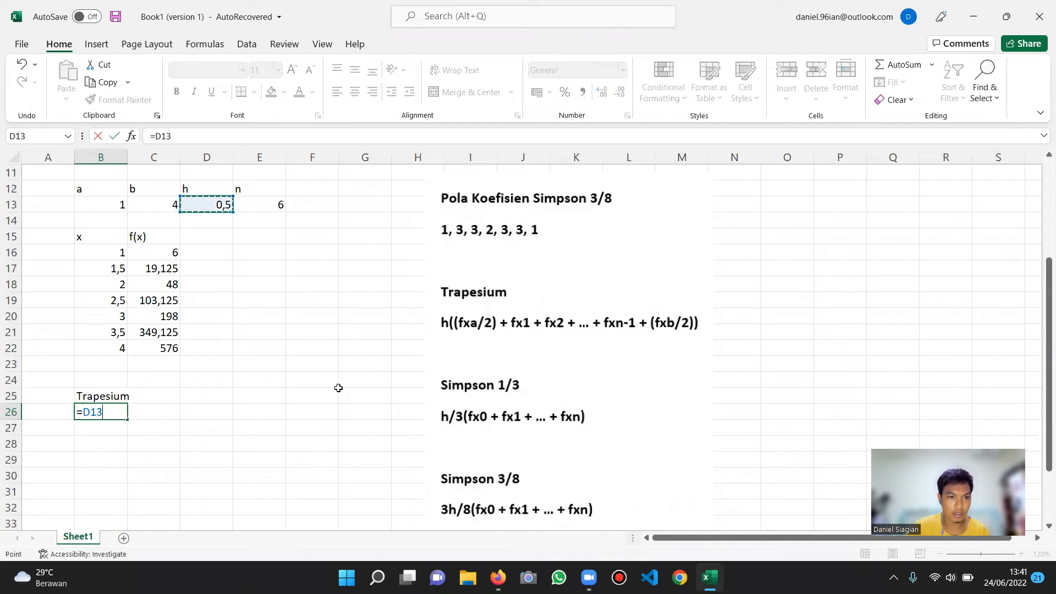
type("*")
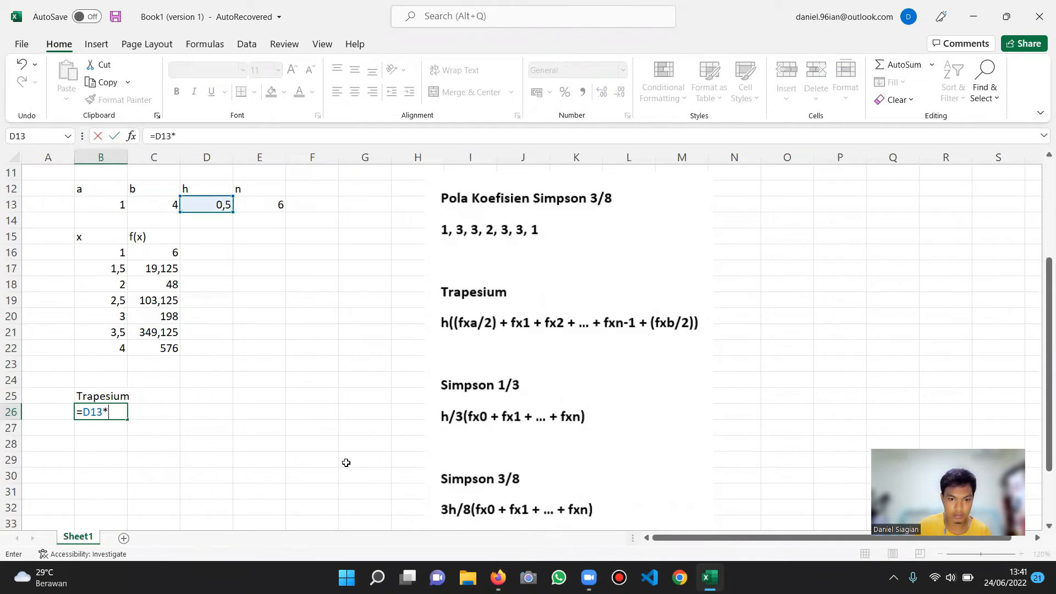
type("((")
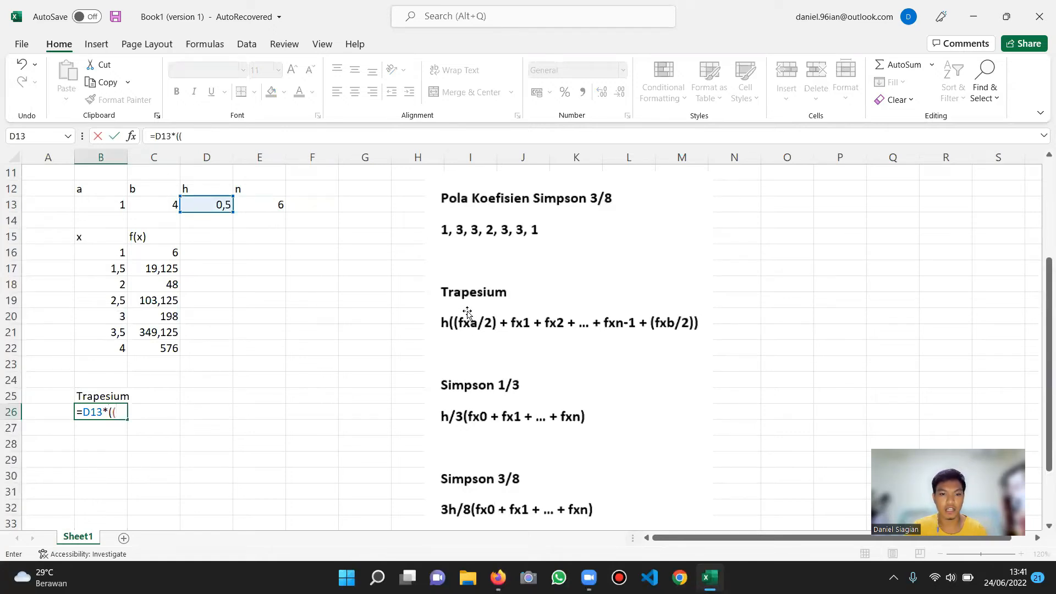
left_click(165, 254)
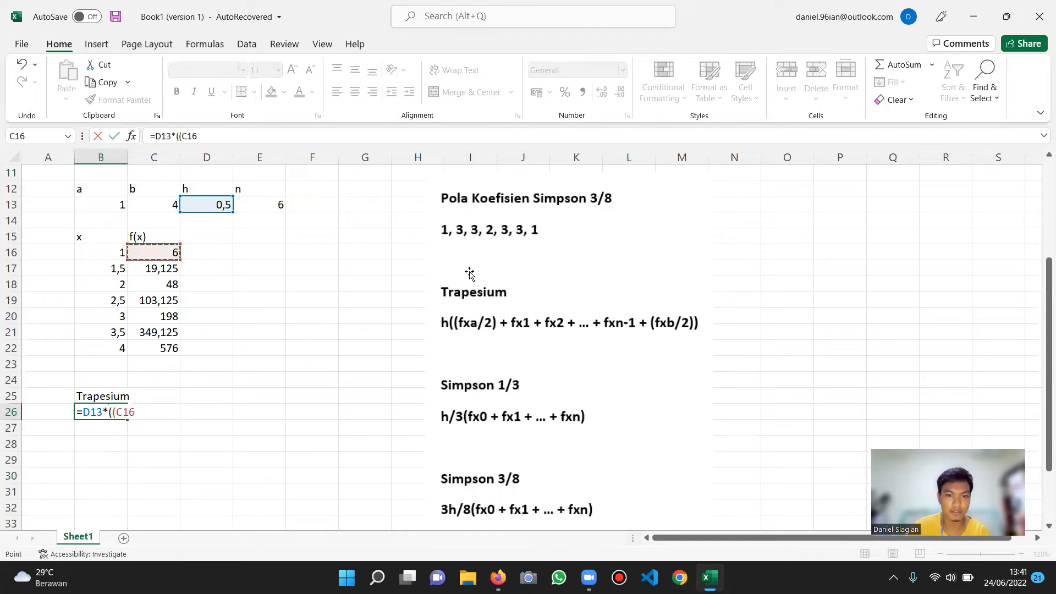
type("/2)+")
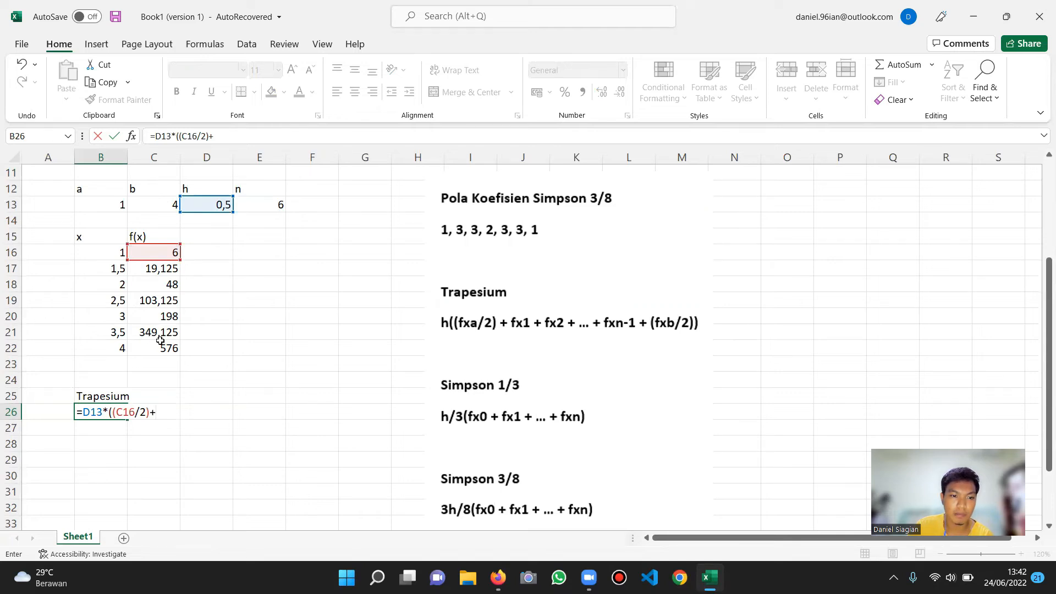
left_click(168, 332)
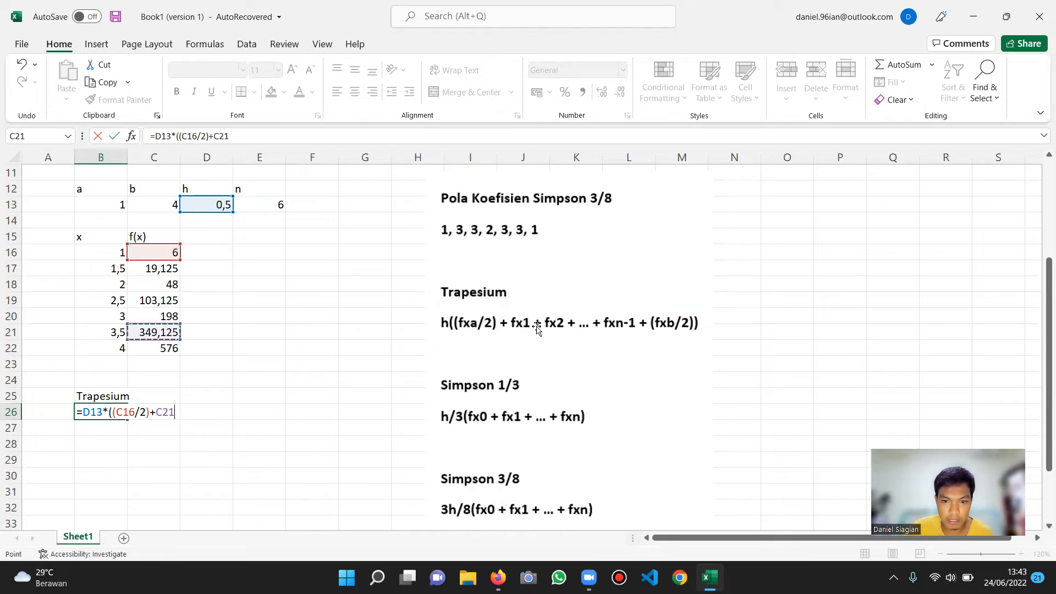
key("BackSpace")
key("BackSpace")
key("BackSpace")
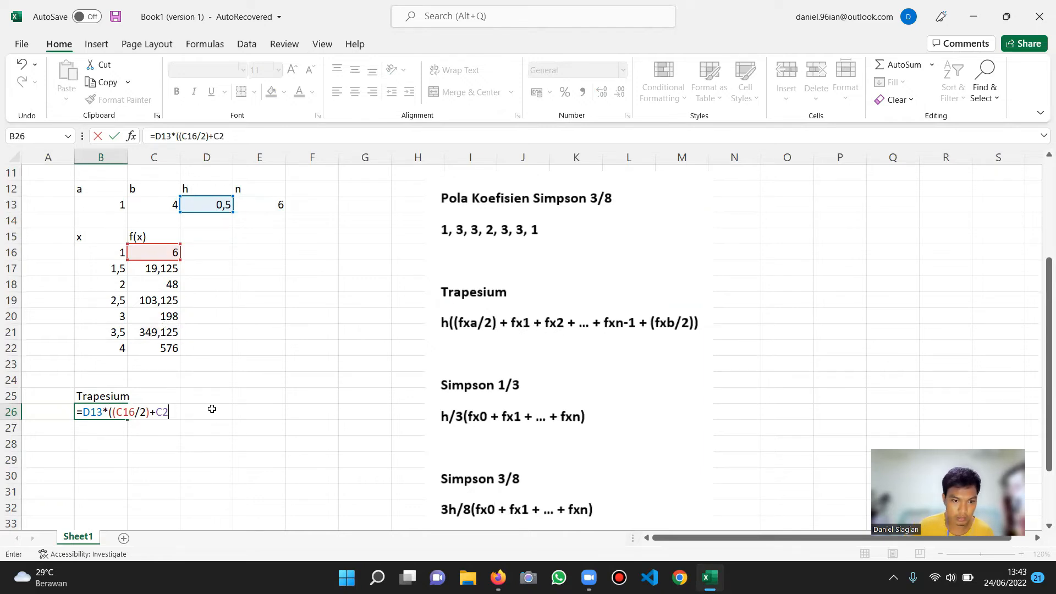
Complete the trapezoid formula in B26 with sum(C17:C21) plus the halved last f(x) value, (C22/2).
type("sum")
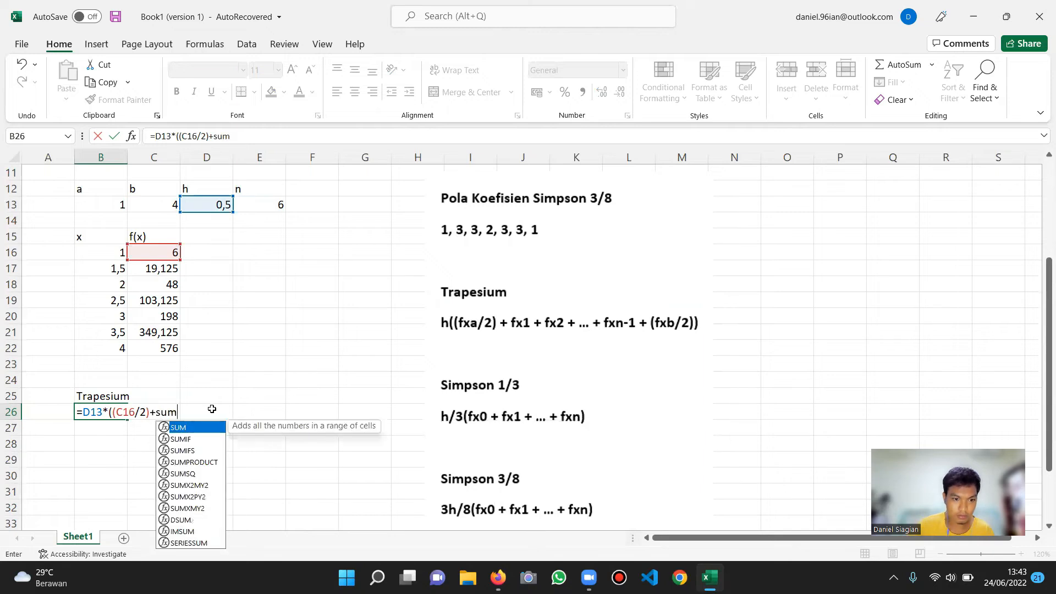
type("(")
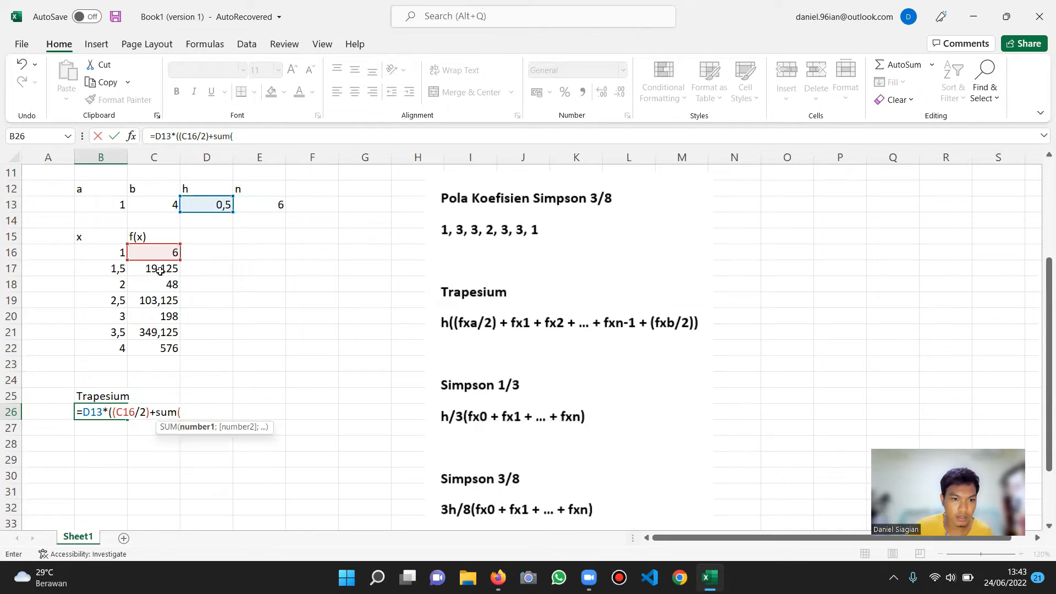
left_click_drag(164, 271, 165, 332)
type(")+(")
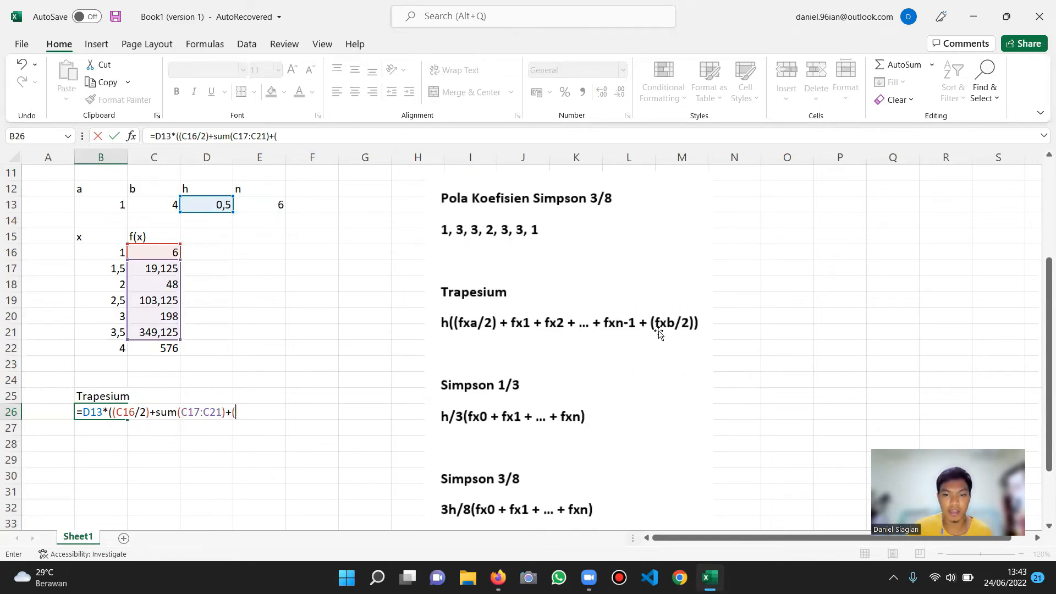
left_click(176, 350)
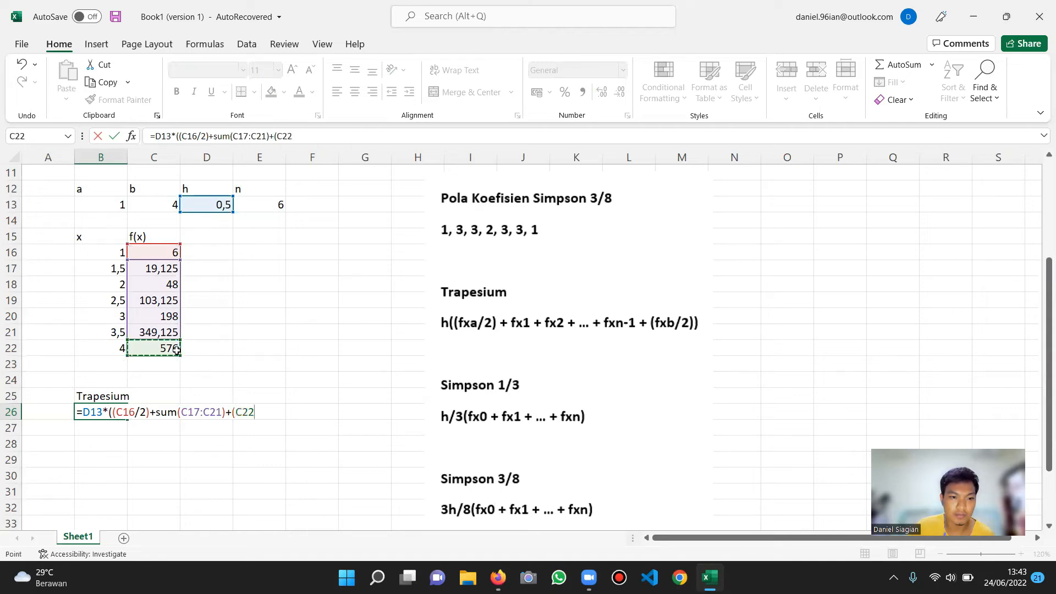
type("/2")
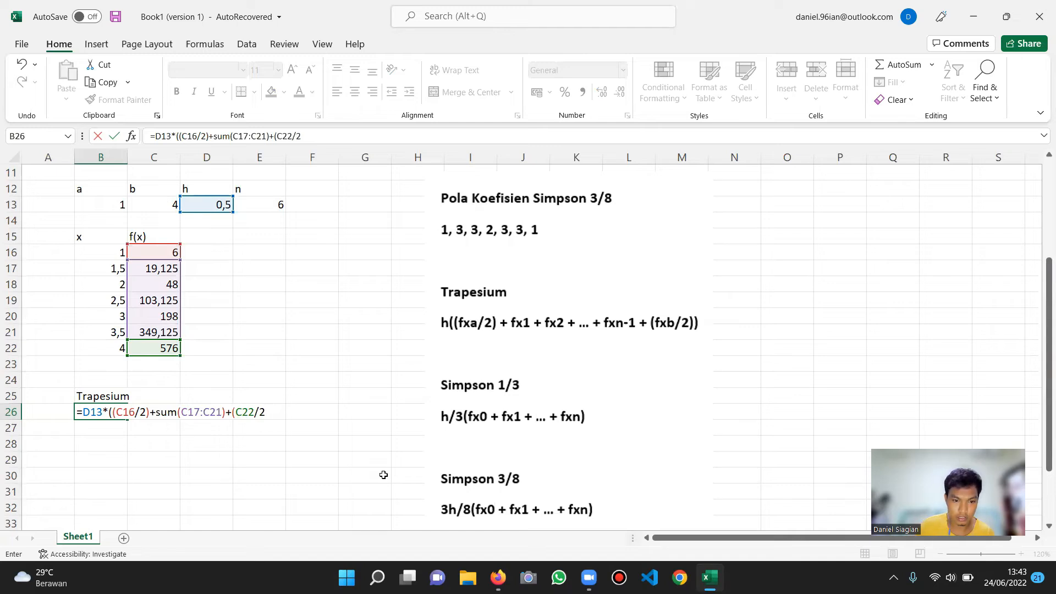
key("Return")
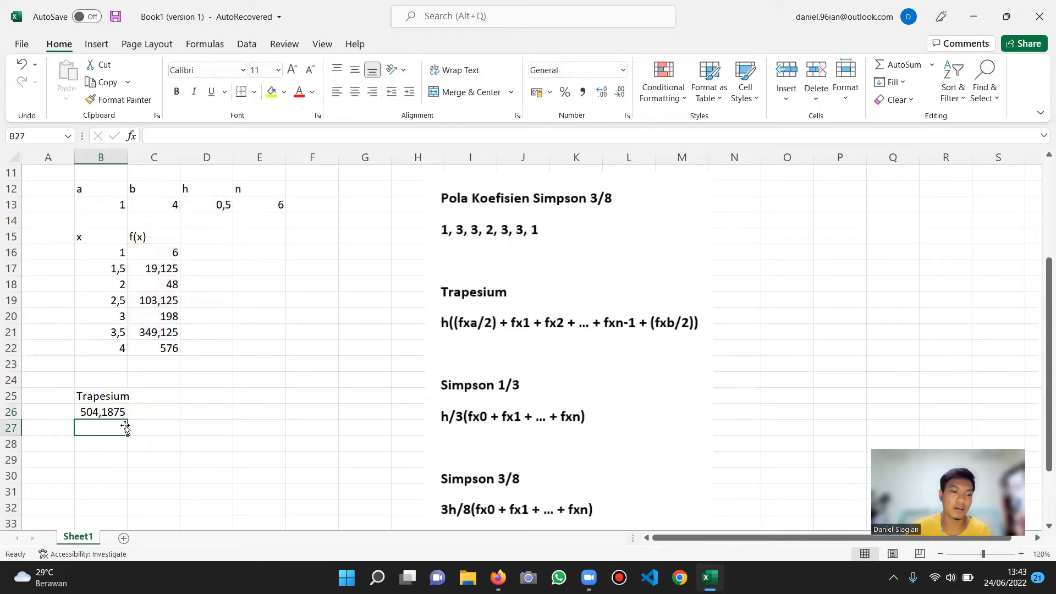
Enter the label simpson 1/3 in D25, in the same row as the Trapesium label.
left_click(110, 419)
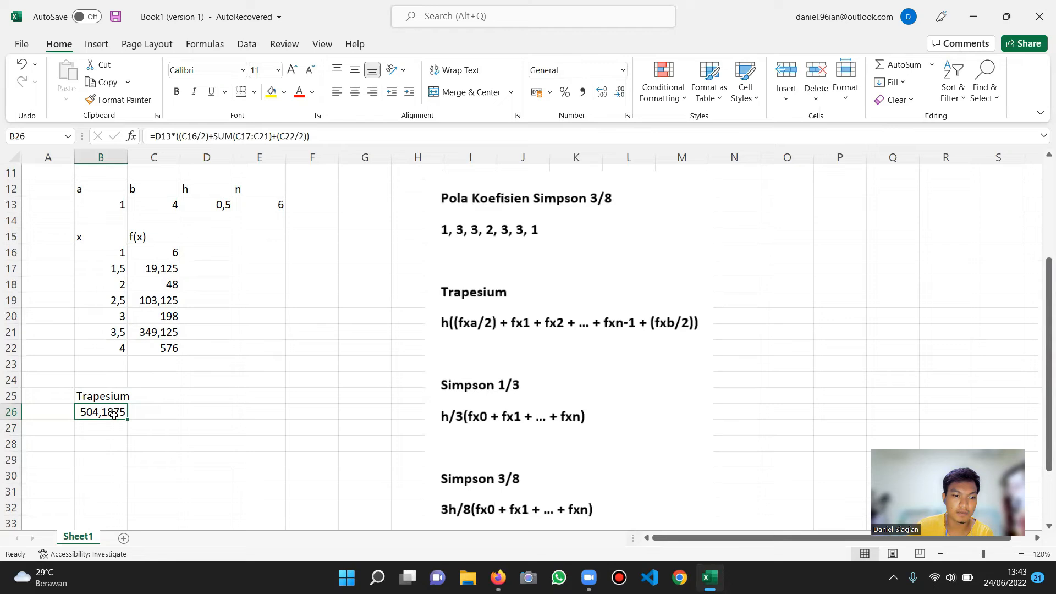
left_click(200, 397)
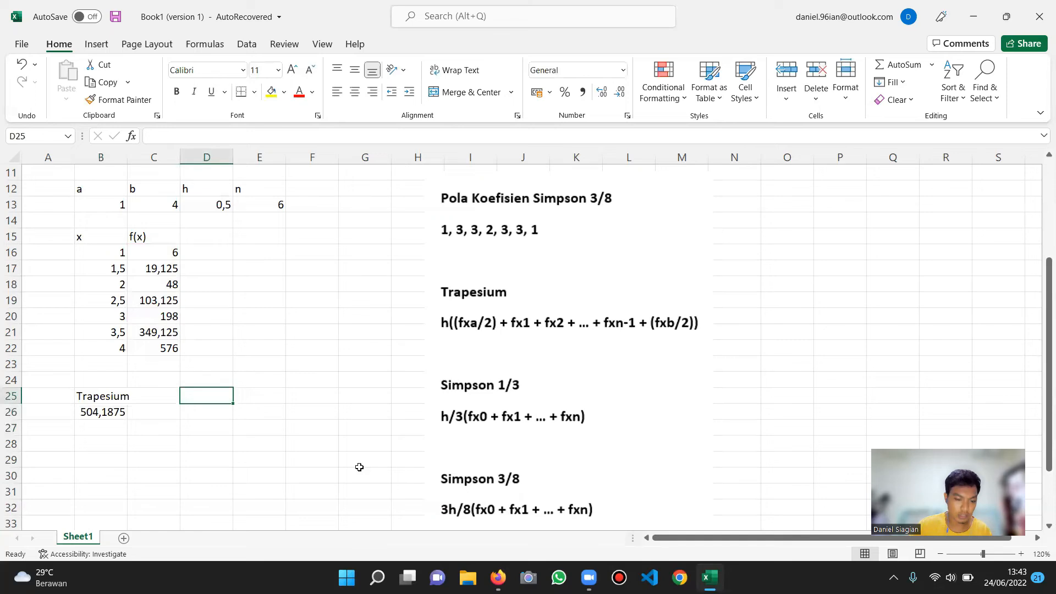
type("sim")
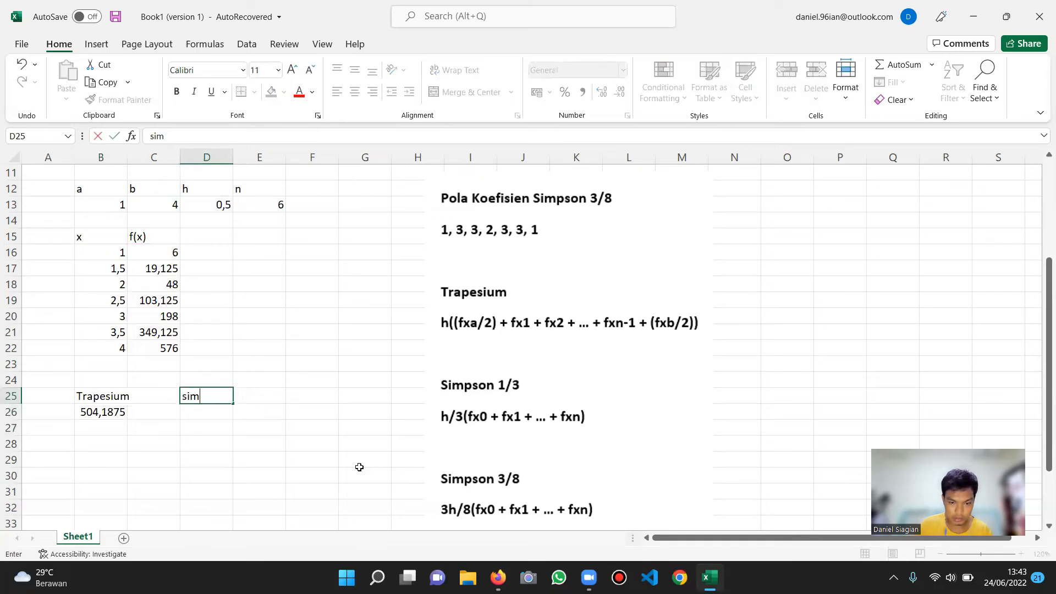
type("pson 1/3")
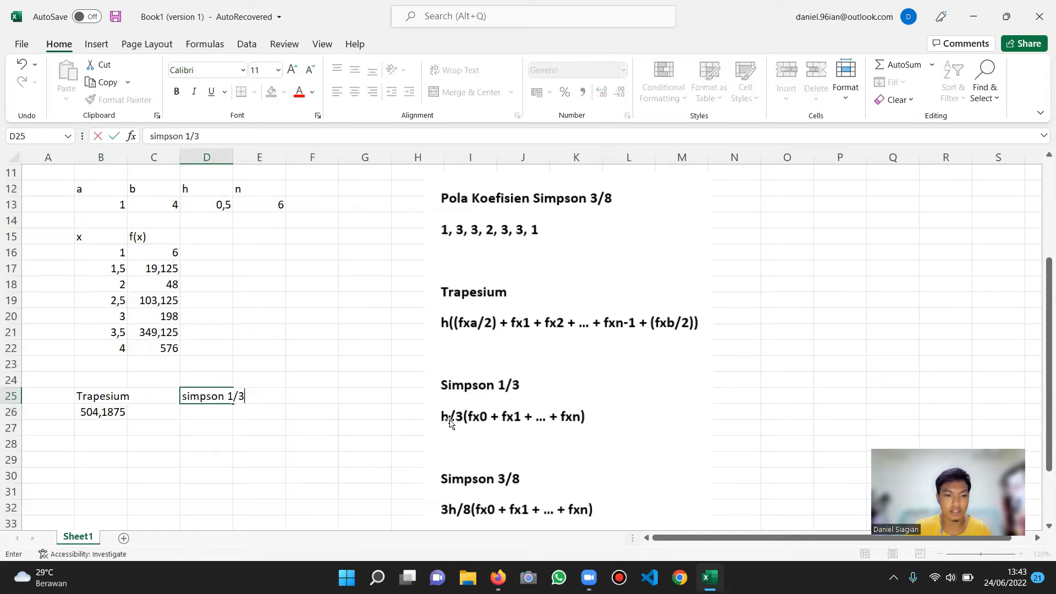
Move the picture with the Trapesium and Simpson formulas away from the table, over columns N to S starting near row 2.
scroll(556, 440, "up", 3)
left_click_drag(555, 456, 874, 315)
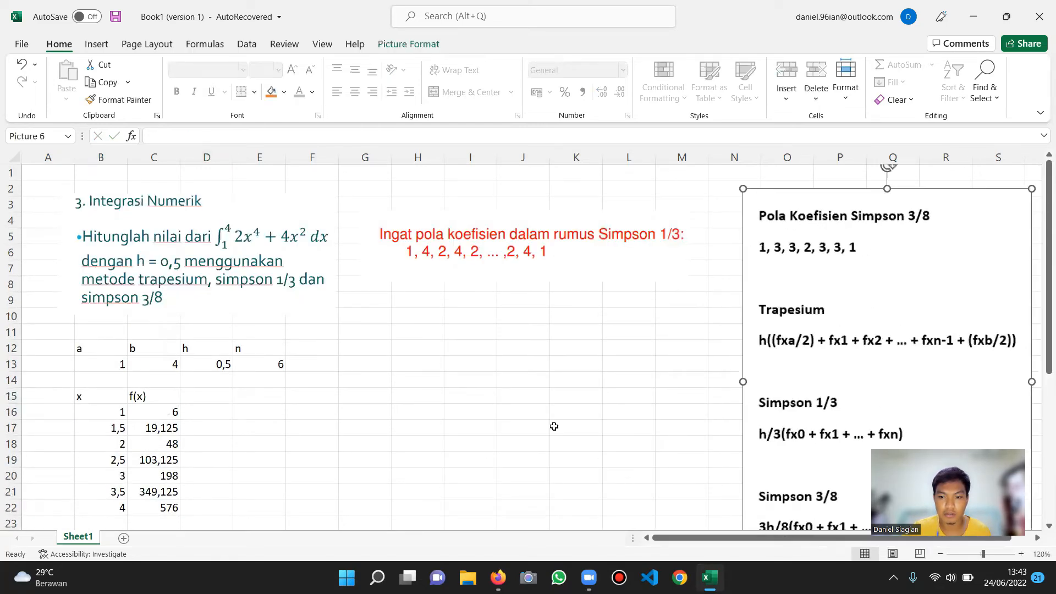
scroll(552, 427, "down", 3)
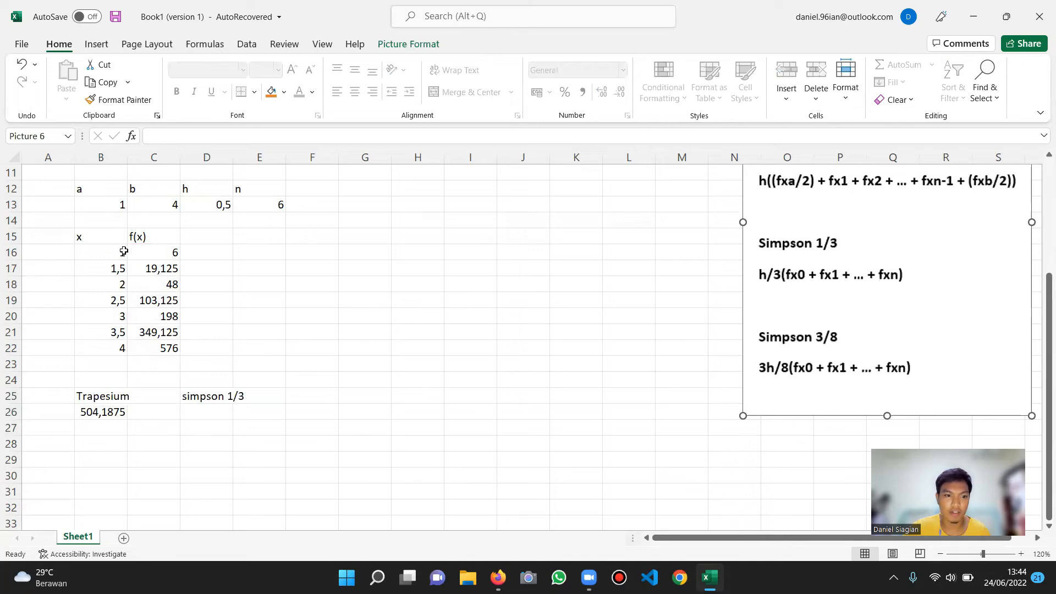
left_click_drag(141, 252, 147, 352)
left_click(365, 314)
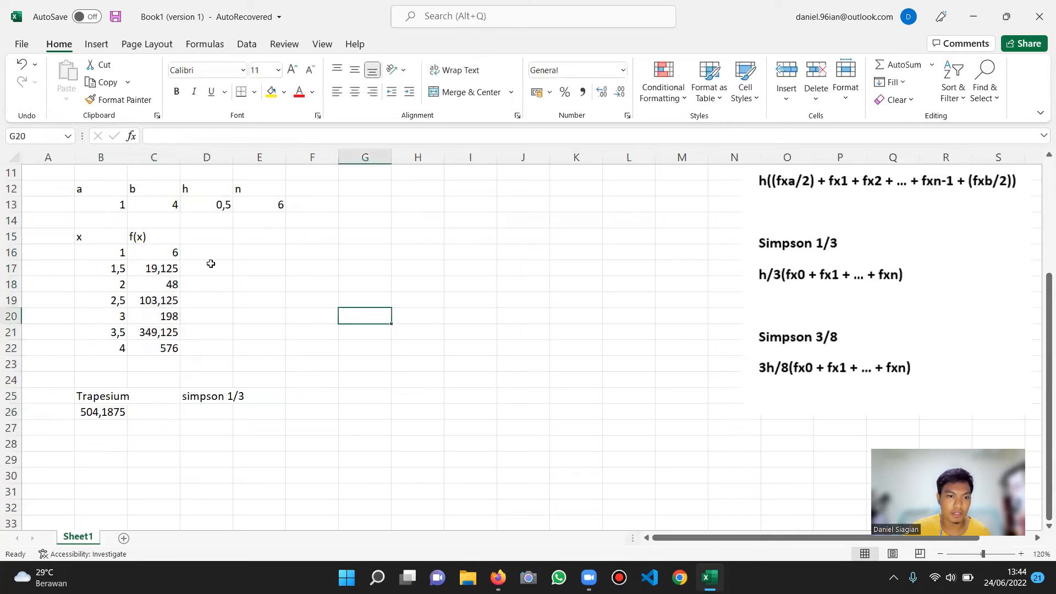
Enter the heading simpson 1/3 in F15, in the header row of the x and f(x) table.
left_click(260, 254)
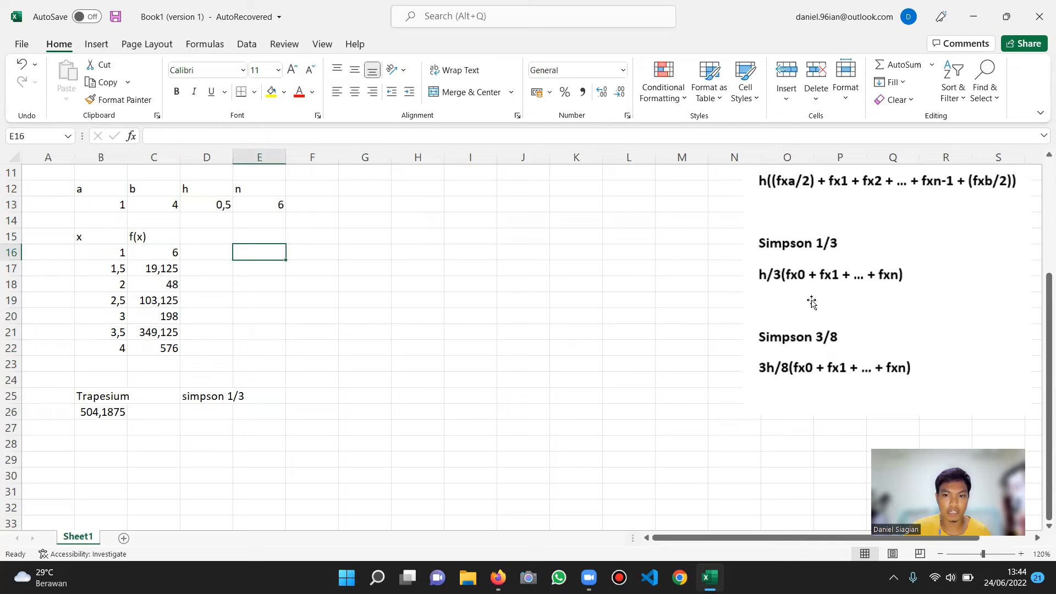
scroll(279, 308, "up", 4)
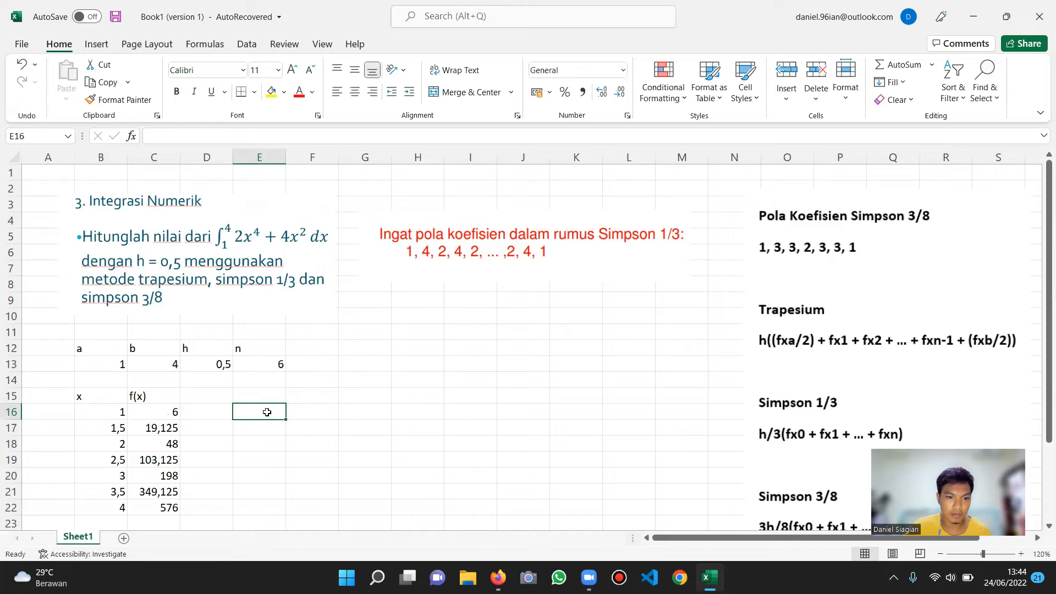
left_click(302, 411)
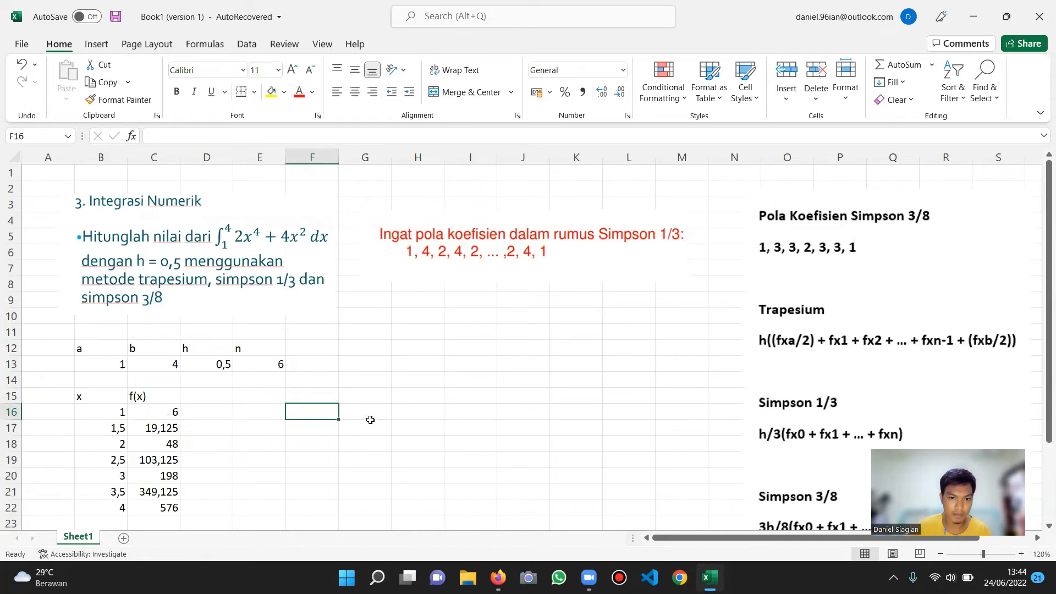
key("Up")
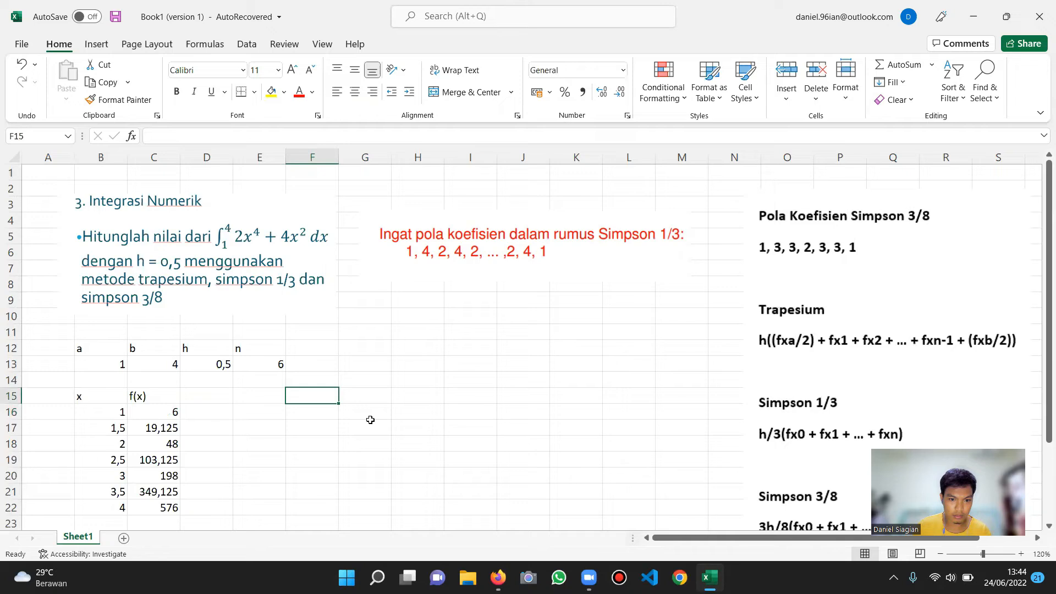
type("s")
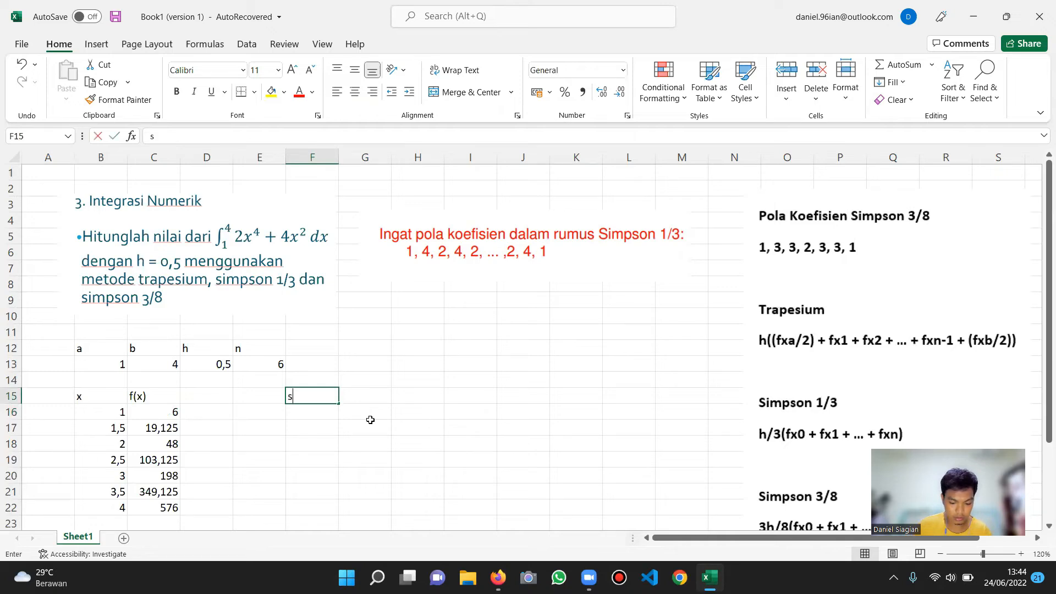
type("impo")
key("BackSpace")
key("BackSpace")
key("BackSpace")
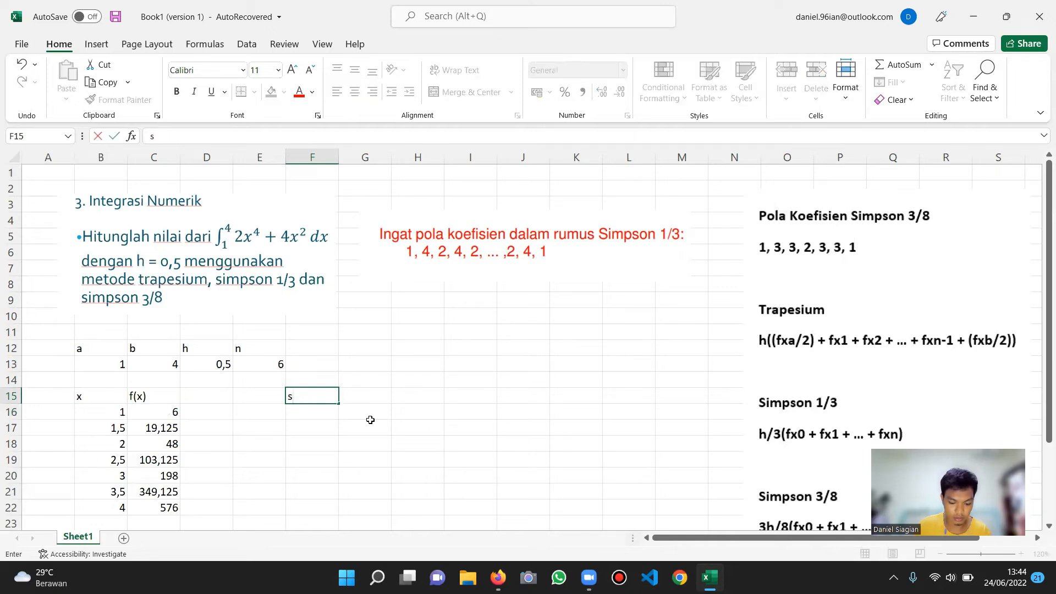
type("mpson 1/3")
key("Return")
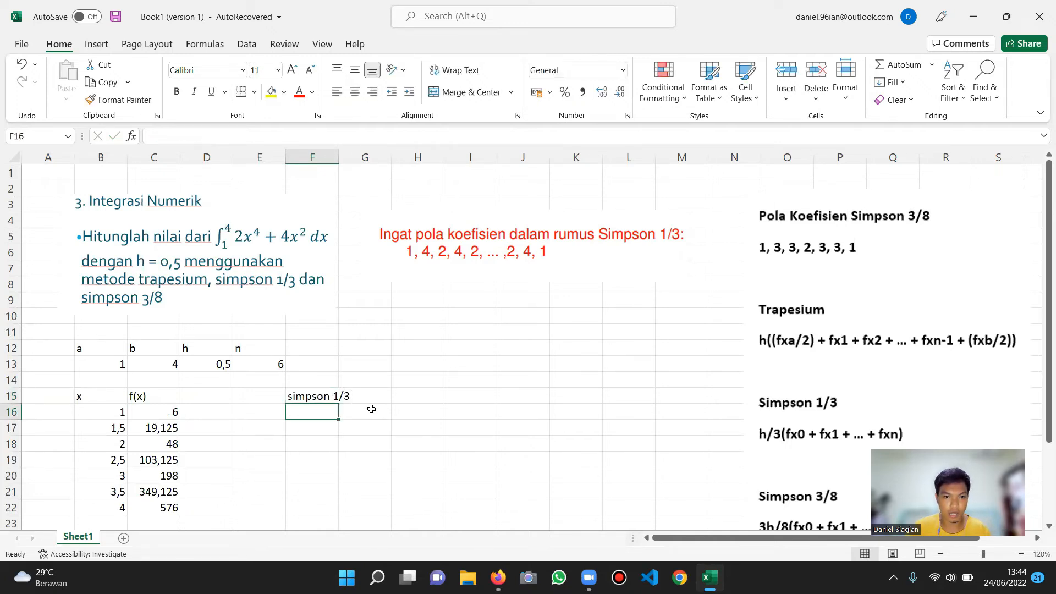
Enter the first Simpson 1/3 coefficients 1, 4, 2, 4 and 2 in F16:F20.
type("1")
key("Return")
type("4")
key("Return")
type("2")
key("Return")
type("4")
key("Return")
type("2")
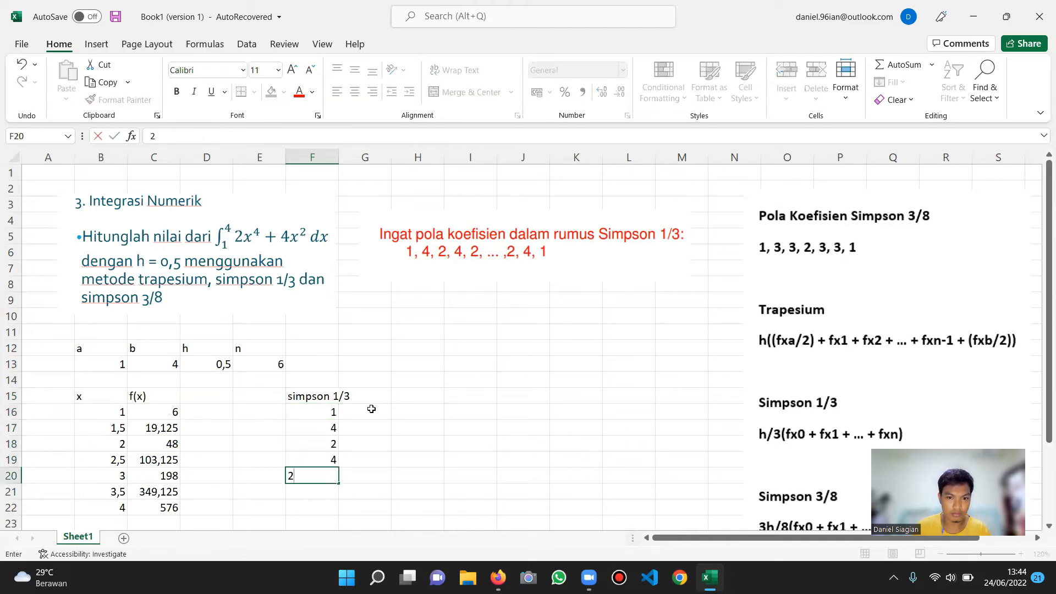
key("Return")
type("2")
key("Return")
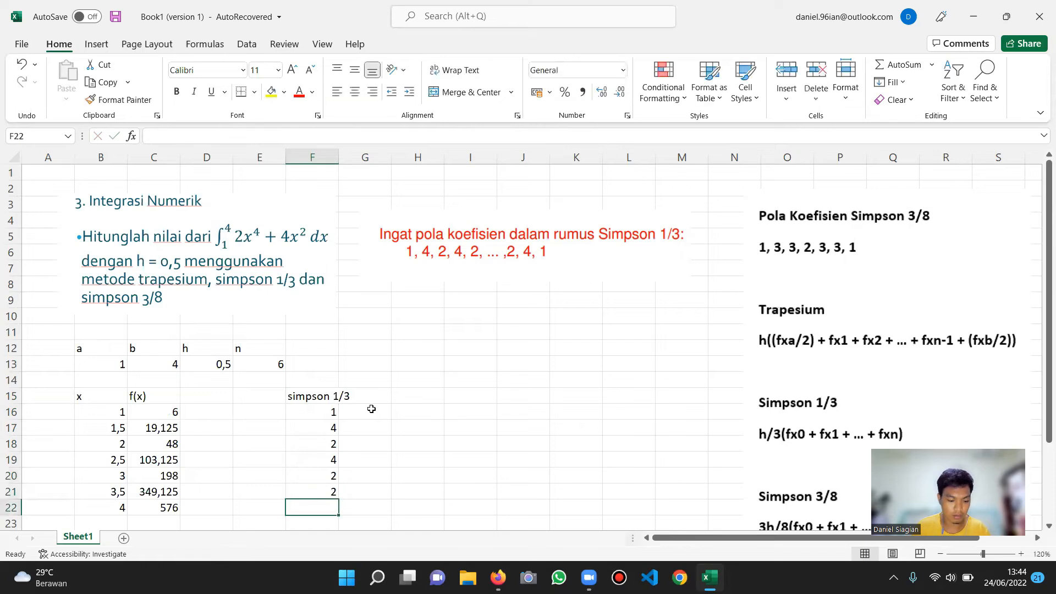
type("4")
key("Return")
type("1")
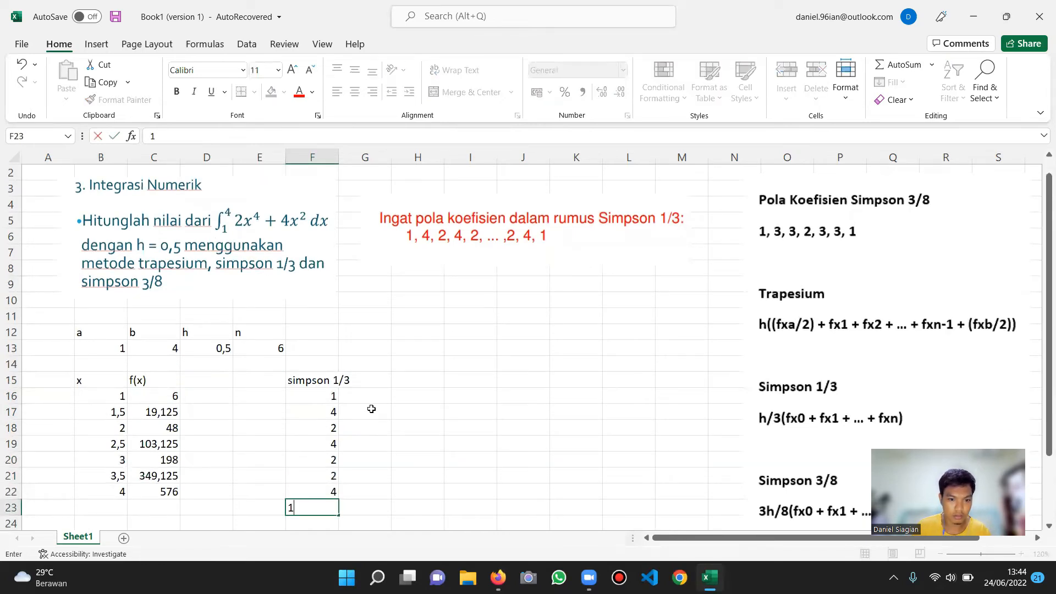
key("Up")
key("Down")
key("BackSpace")
key("Up")
key("BackSpace")
key("Up")
key("BackSpace")
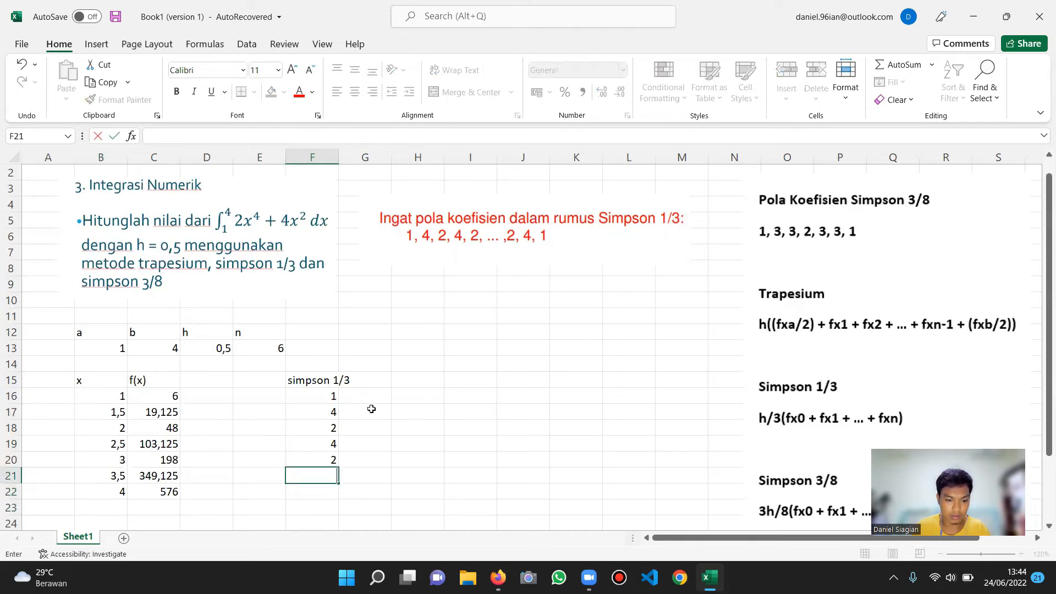
Complete the Simpson 1/3 coefficients with 4 in F21 and 1 in F22.
type("4")
key("Return")
type("1")
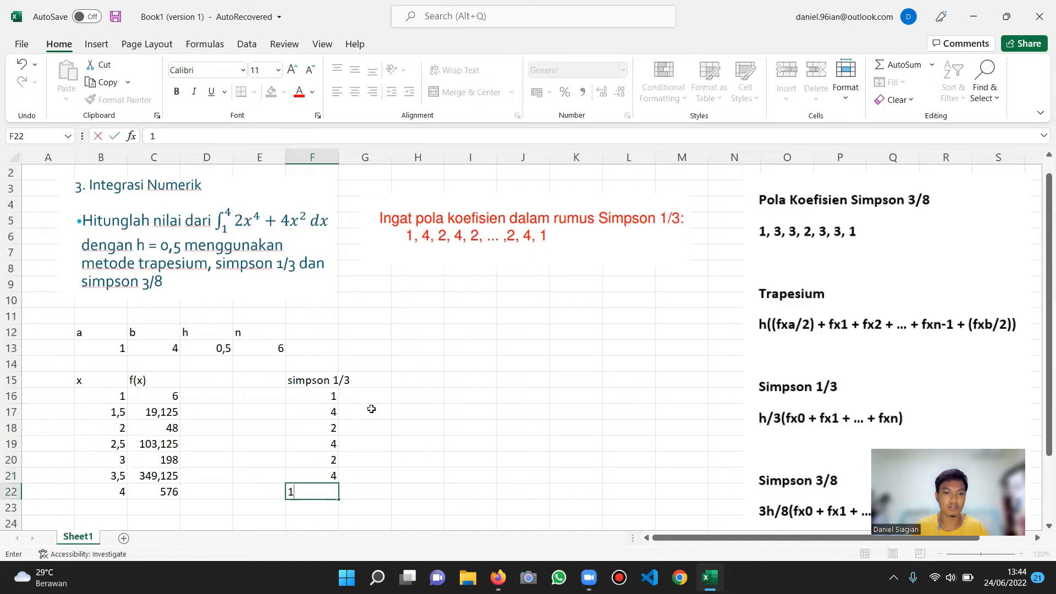
key("Tab")
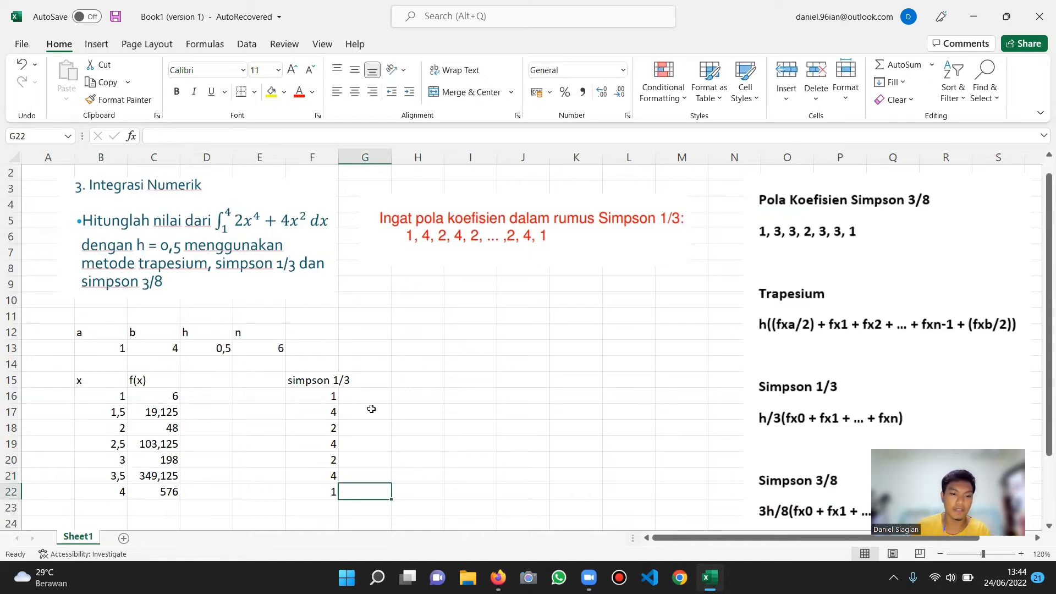
left_click(326, 416)
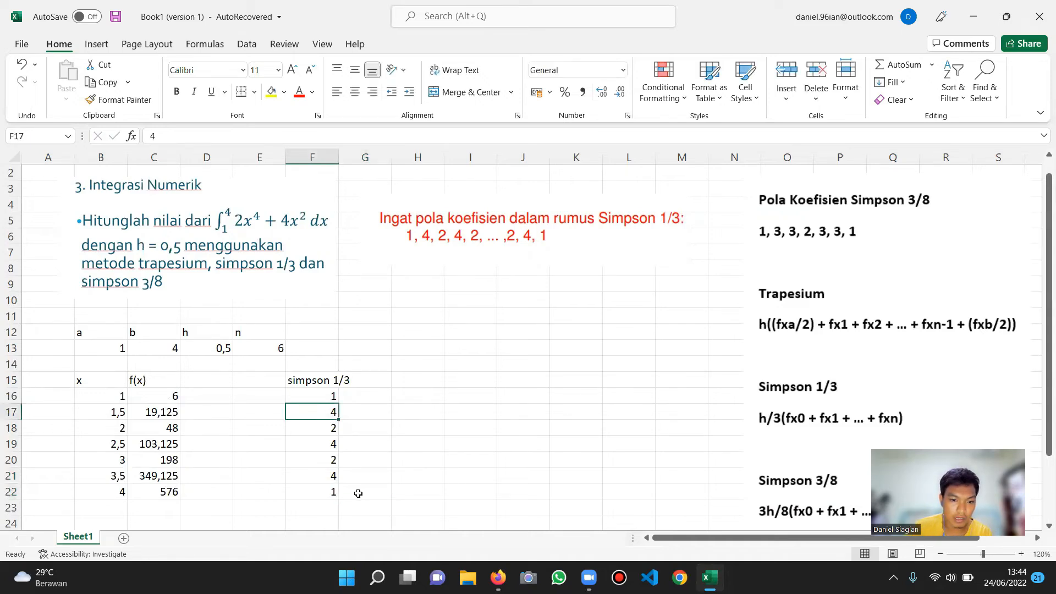
left_click(326, 479)
Multiply the first coefficient by its f(x) value in G16 with =F16*C16 and fill the formula down to G22.
left_click(377, 395)
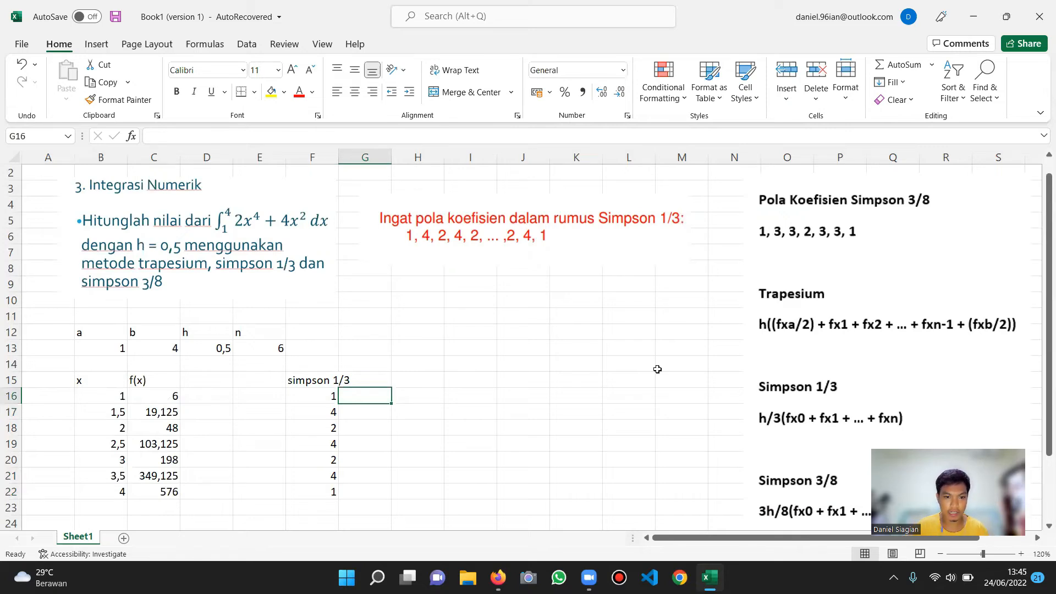
type("=")
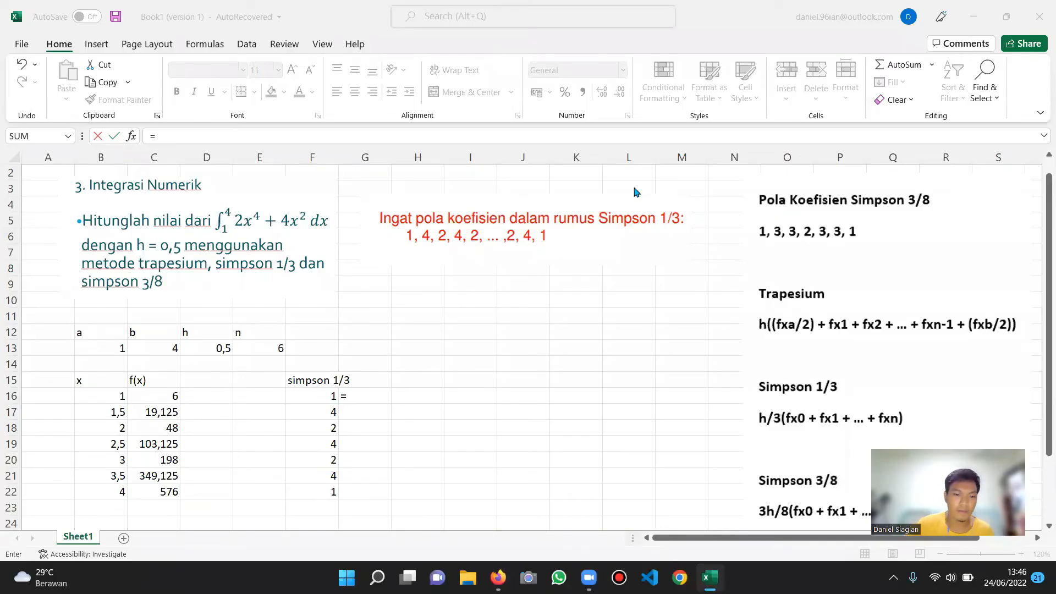
left_click(358, 396)
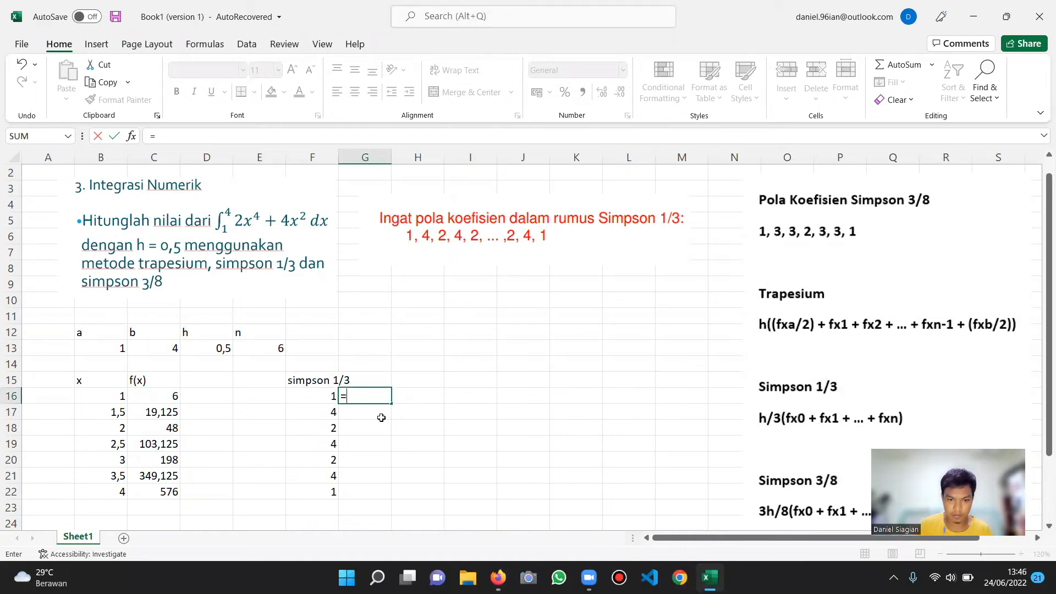
key("Left")
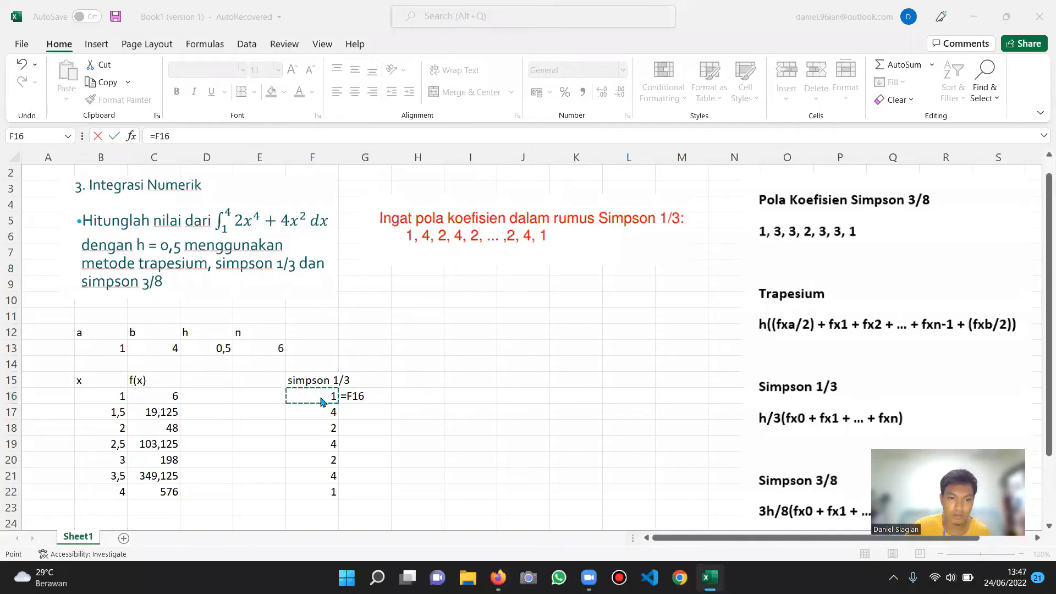
type("*")
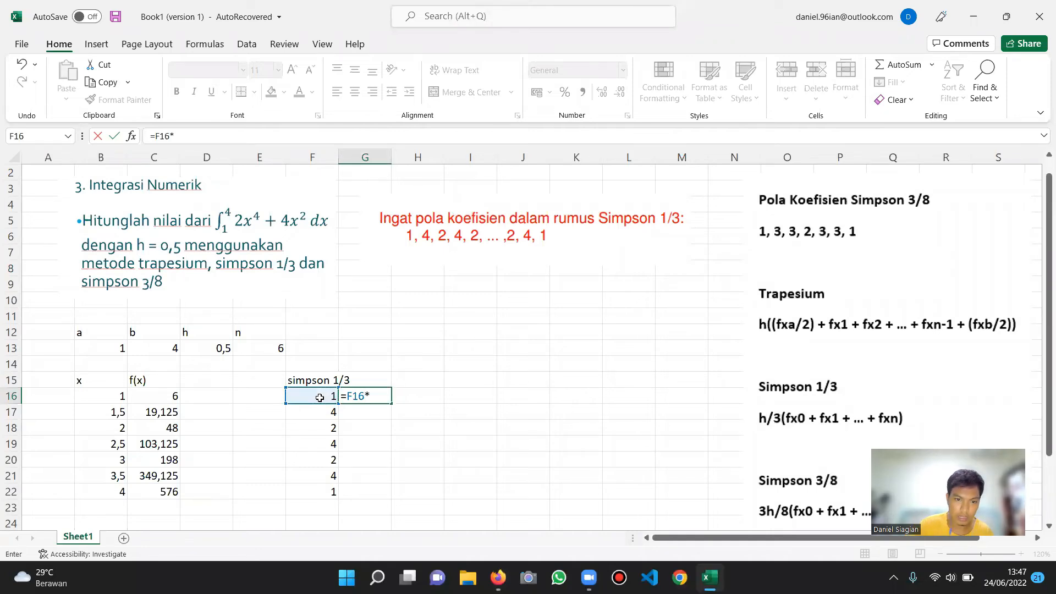
left_click(154, 396)
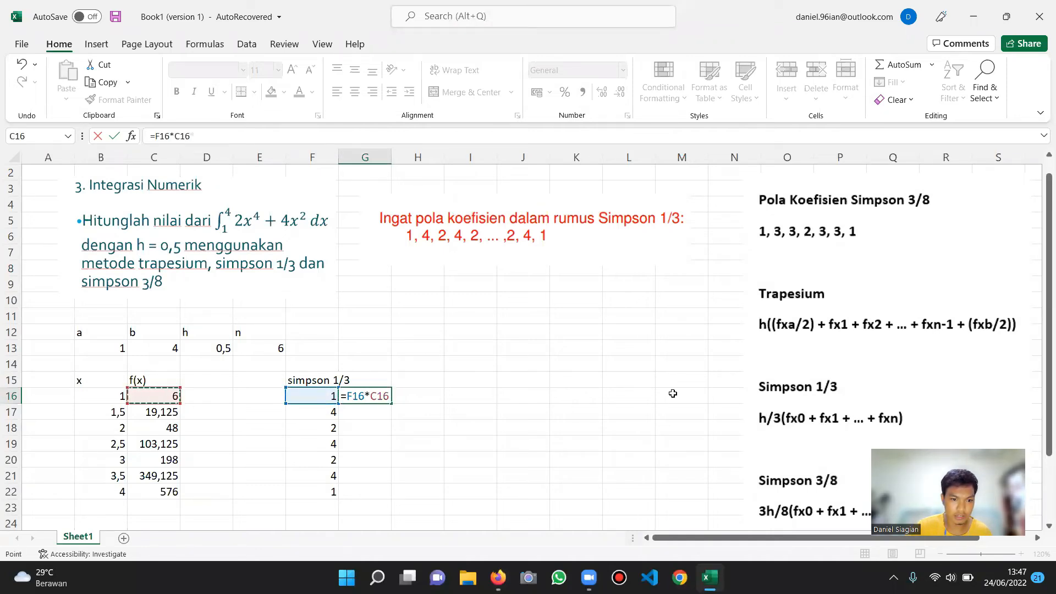
key("ctrl+Return")
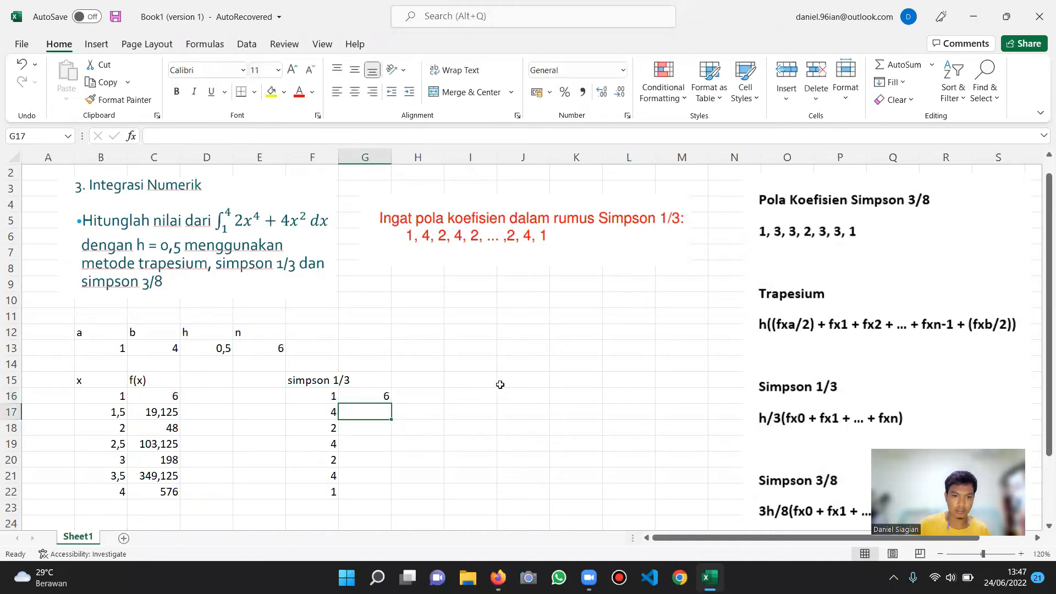
left_click_drag(391, 411, 391, 494)
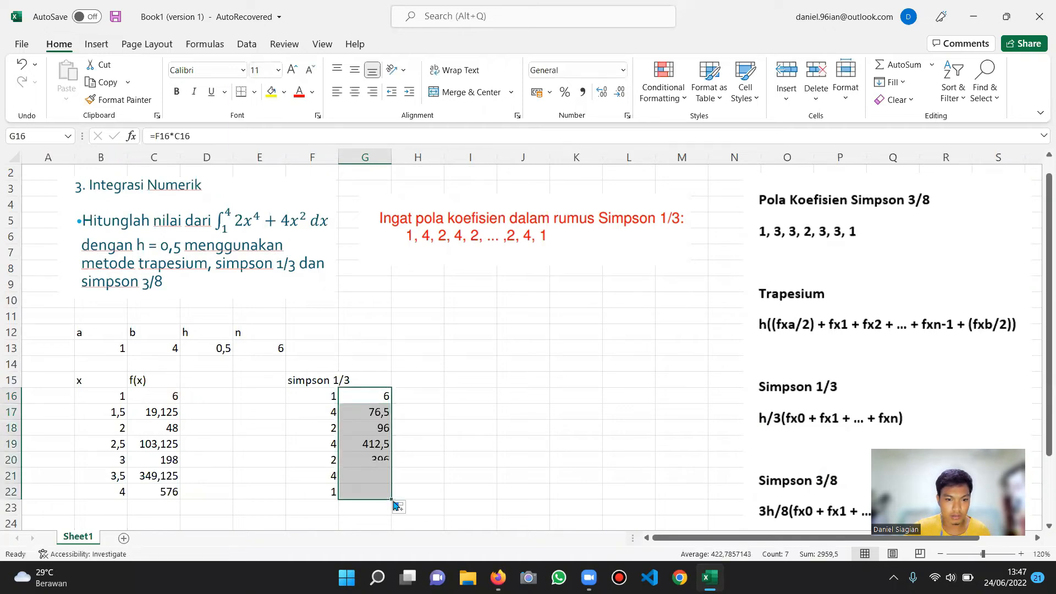
left_click(464, 413)
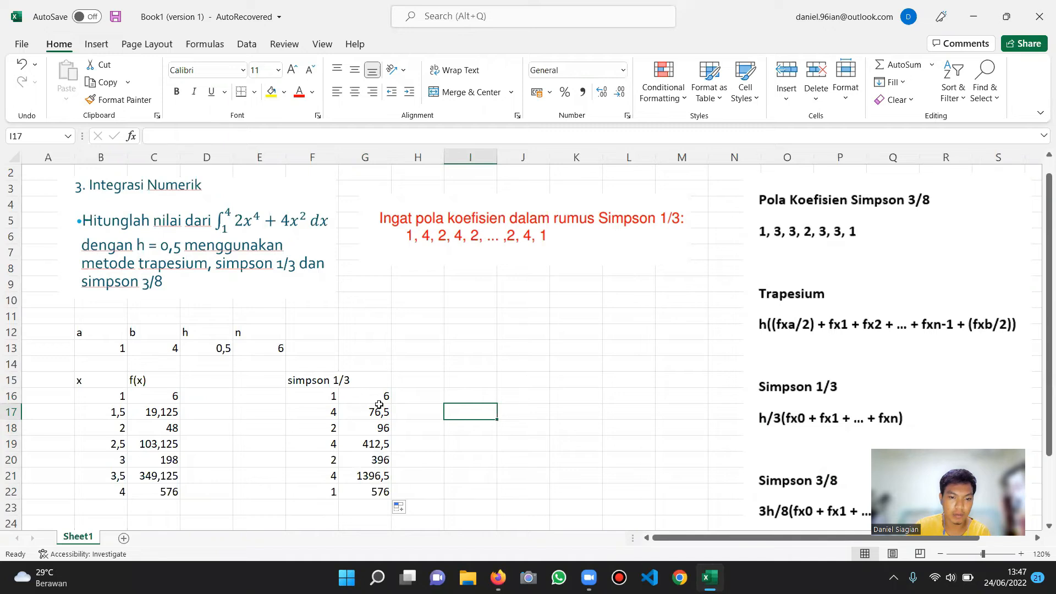
Start the Simpson 1/3 formula in D26 with h, =D13, and move the formula picture back beside the table, over columns H to M.
left_click_drag(384, 396, 388, 492)
scroll(385, 445, "down", 3)
left_click(359, 440)
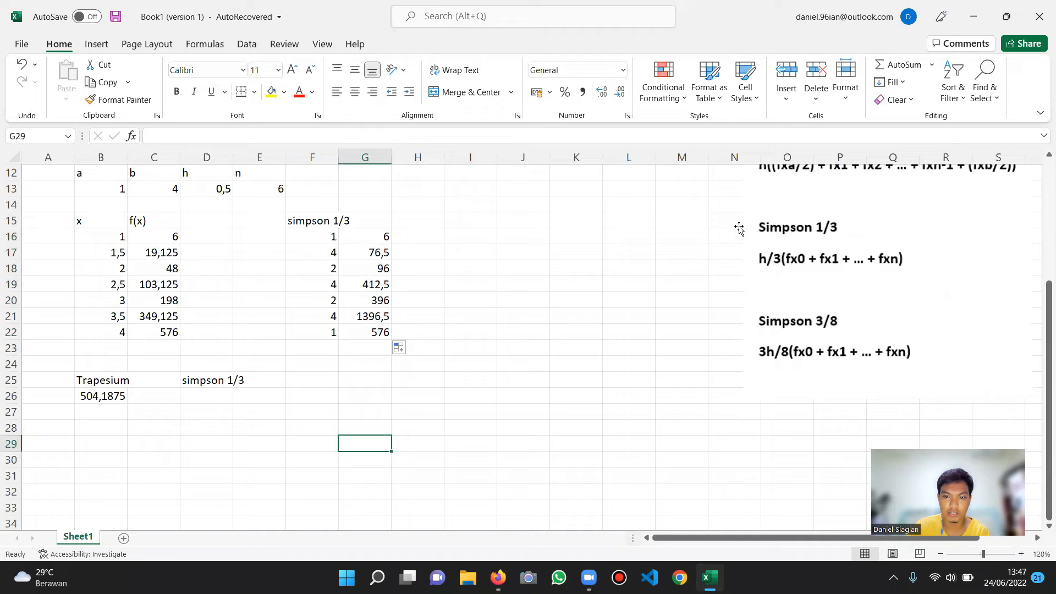
left_click(227, 394)
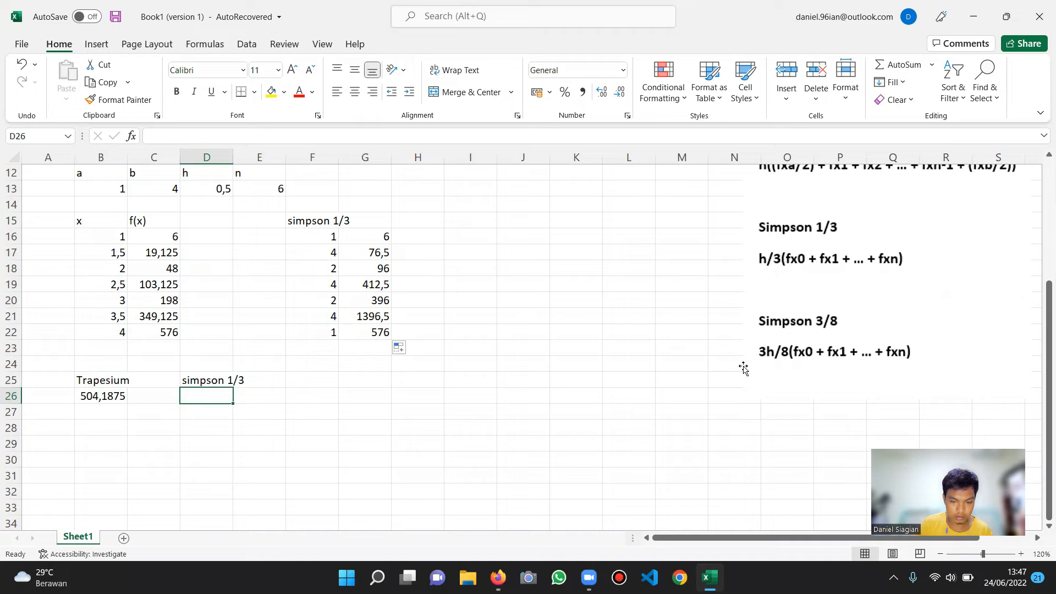
type("=")
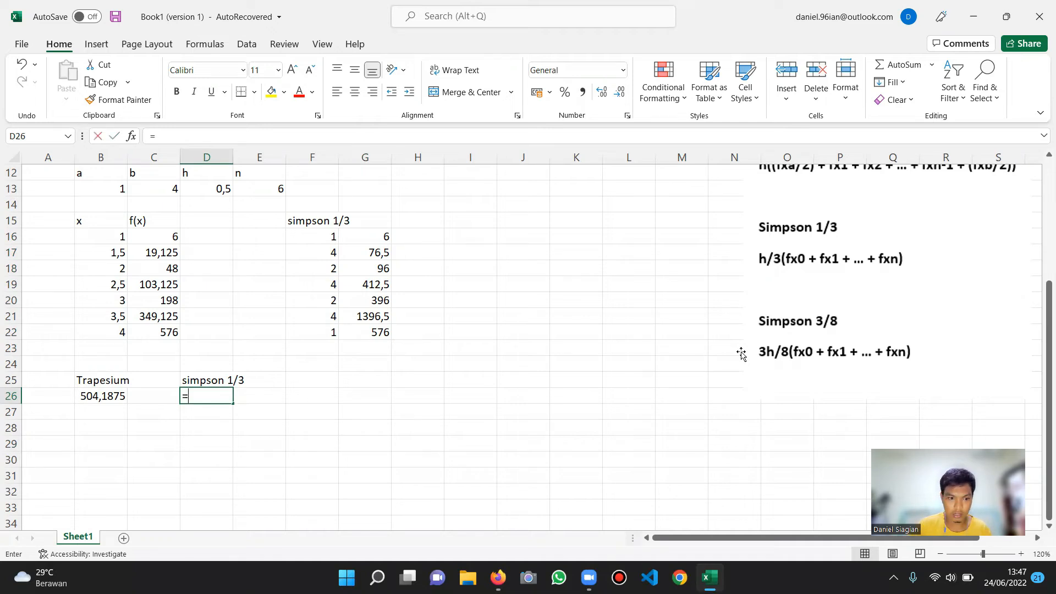
scroll(495, 352, "up", 3)
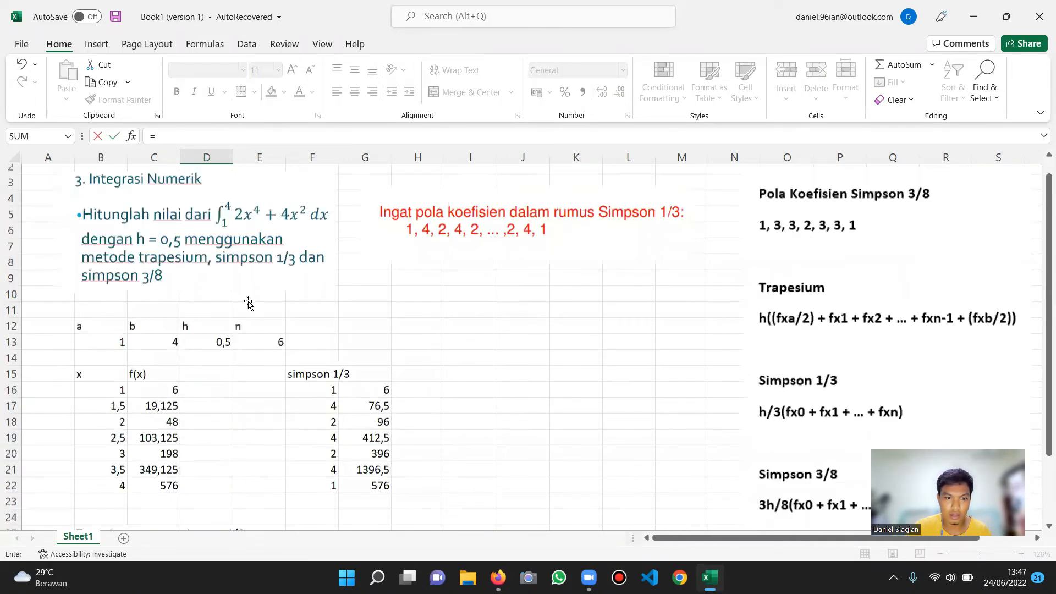
left_click(207, 346)
scroll(615, 446, "down", 3)
left_click_drag(818, 297, 506, 488)
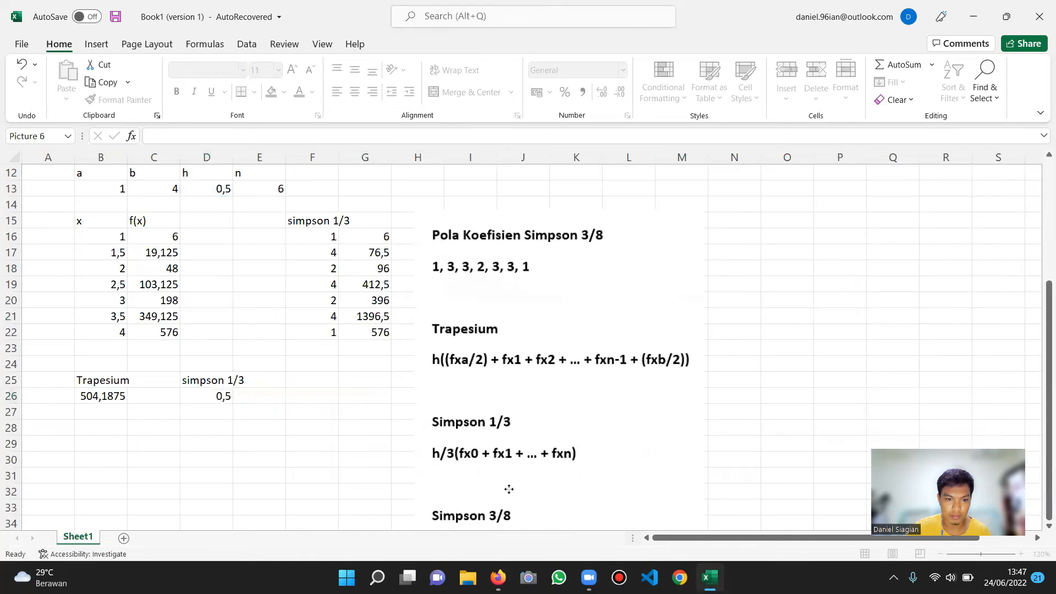
Rework the Simpson 1/3 formula in D26 to begin with h divided by 3, as =D13/3*(.
left_click(225, 398)
left_click(186, 137)
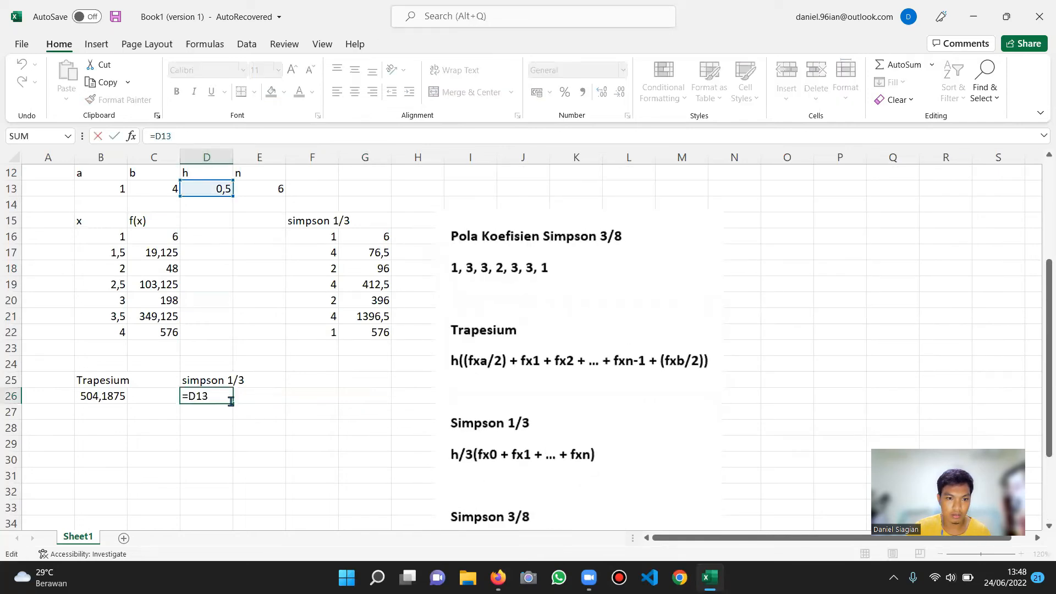
key("BackSpace")
key("BackSpace")
key("BackSpace")
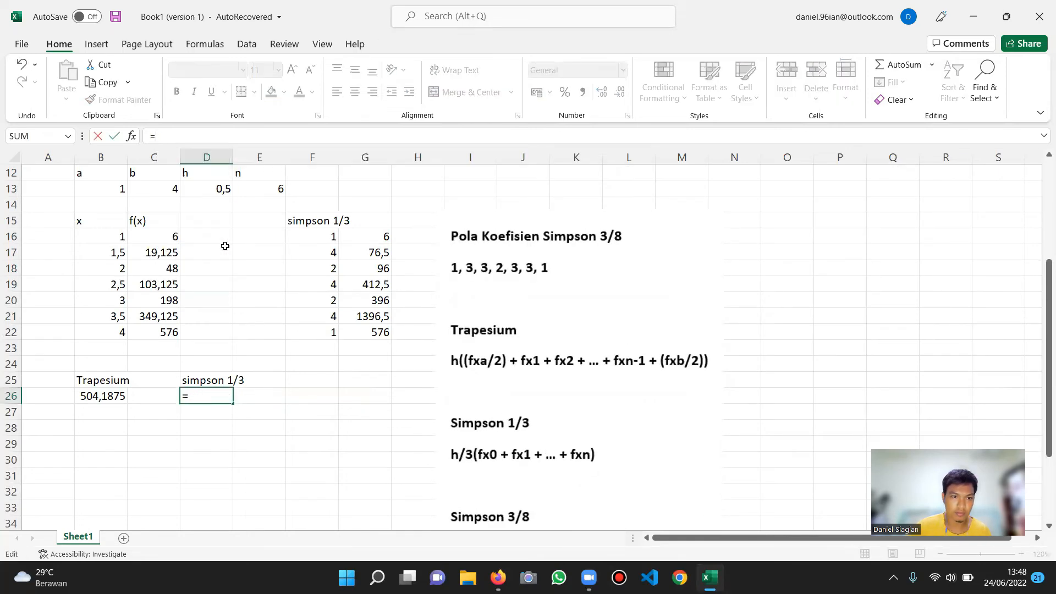
scroll(225, 244, "up", 3)
left_click(221, 352)
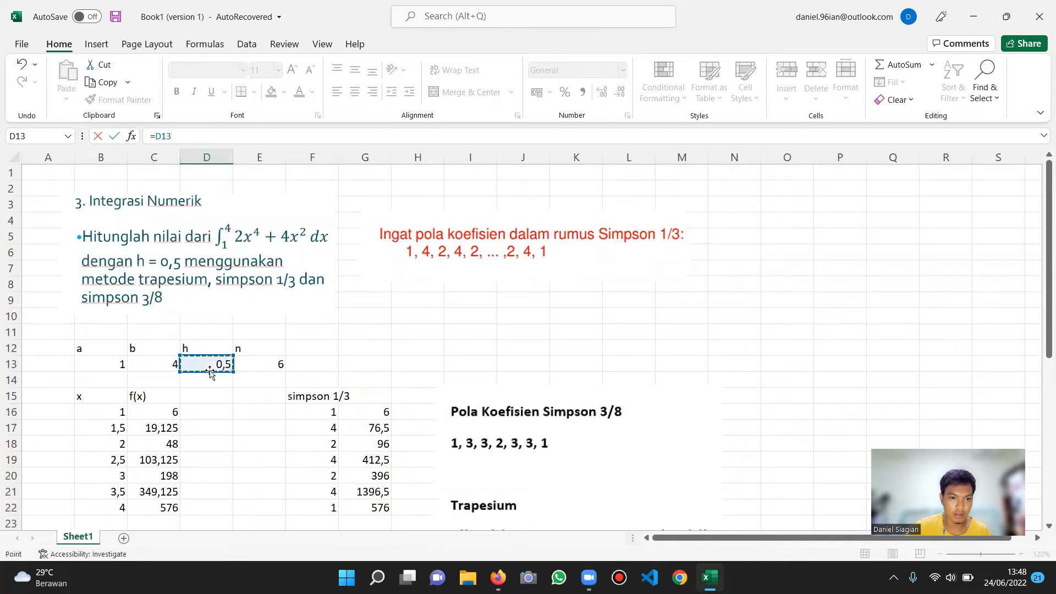
scroll(435, 365, "down", 6)
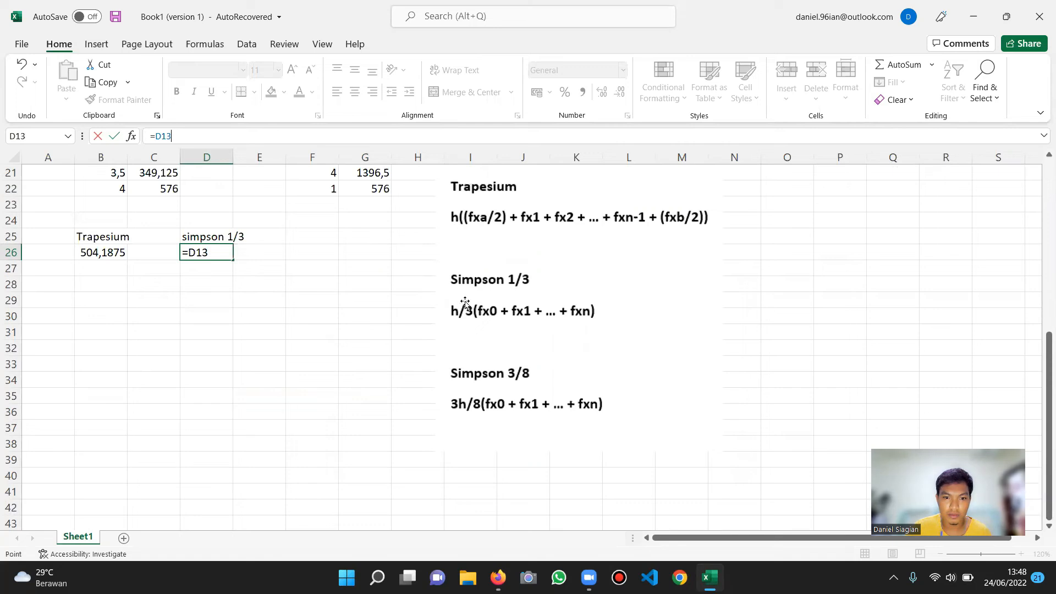
type("/3*(")
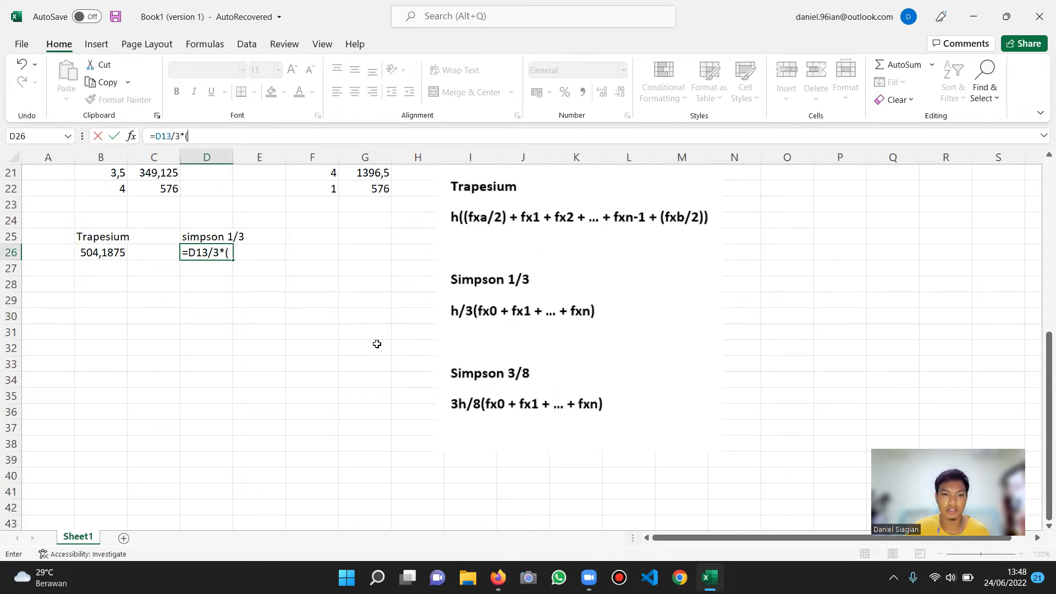
Complete the Simpson 1/3 formula in D26 as =D13/3*SUM(G16:G22).
scroll(352, 332, "up", 4)
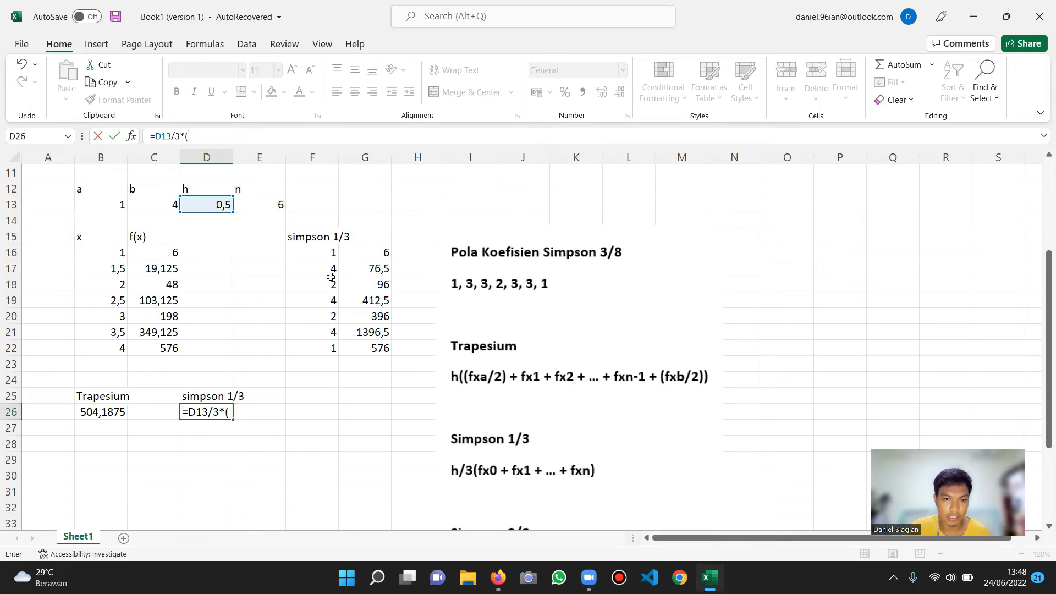
left_click(238, 412)
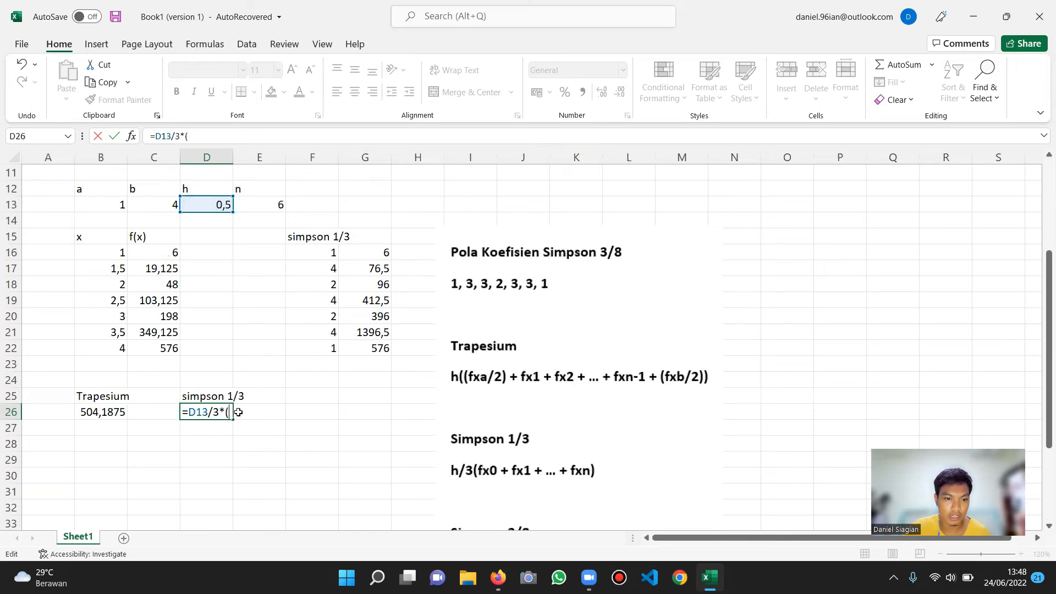
type("sum(")
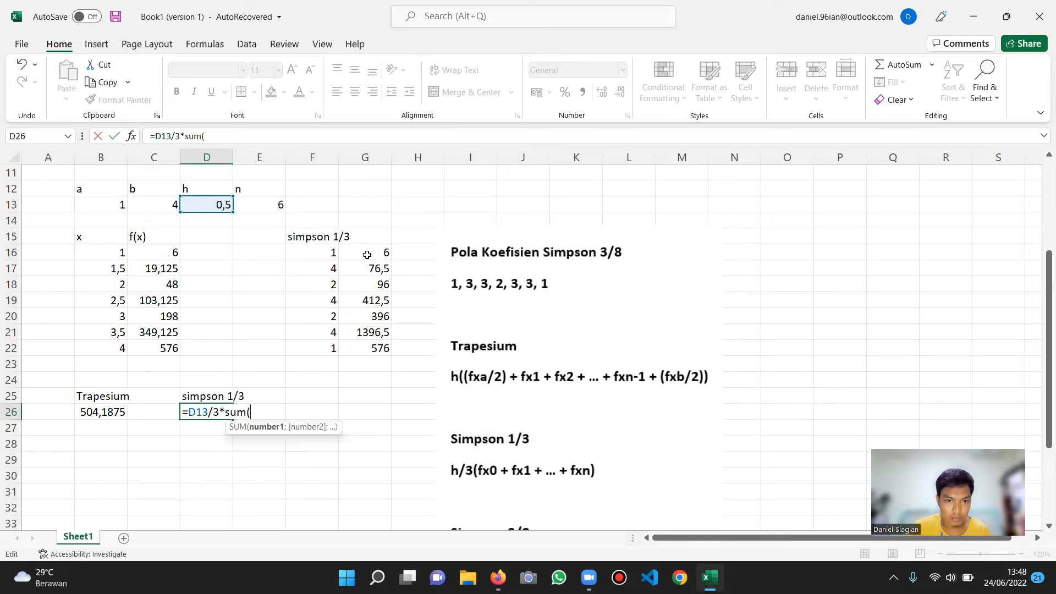
left_click_drag(371, 252, 373, 348)
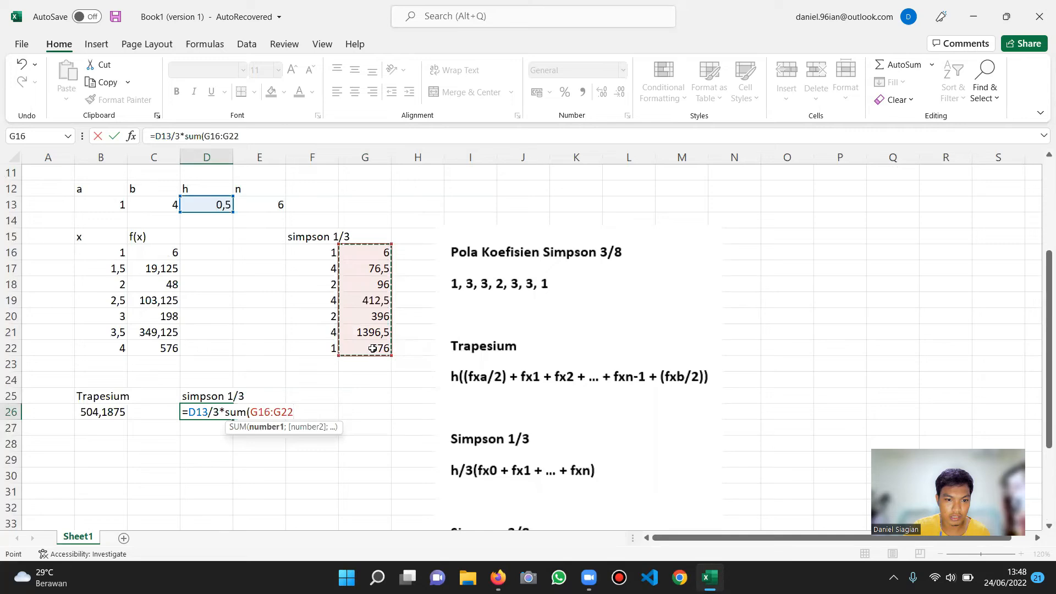
type(")")
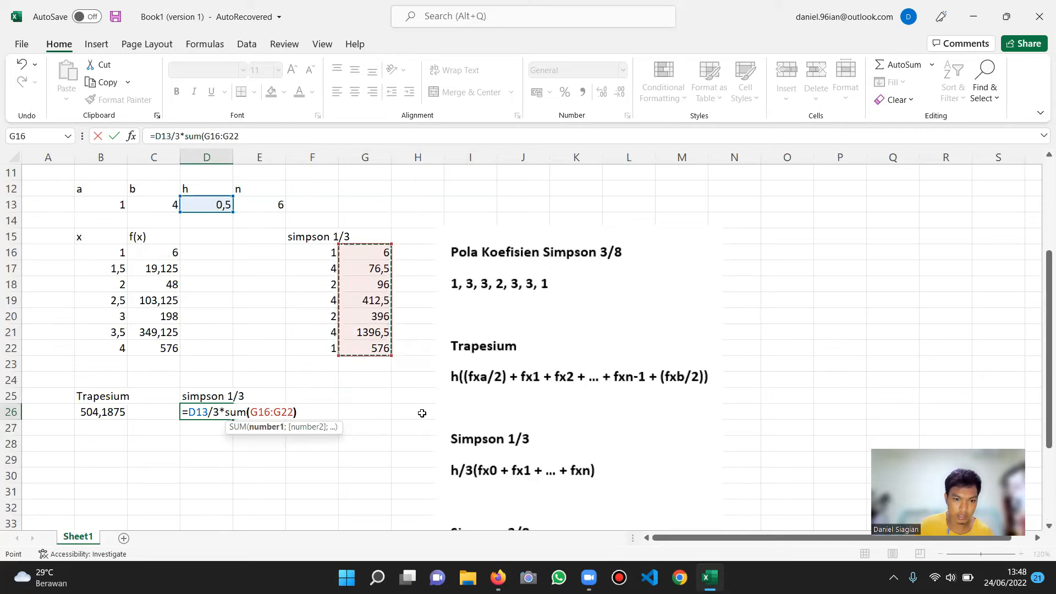
key("Return")
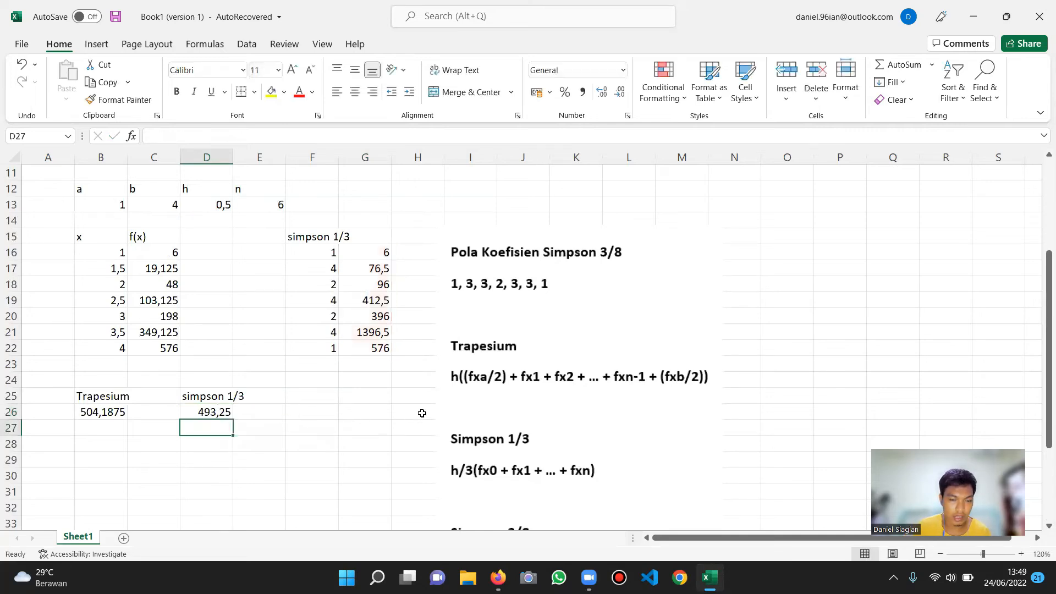
left_click(221, 414)
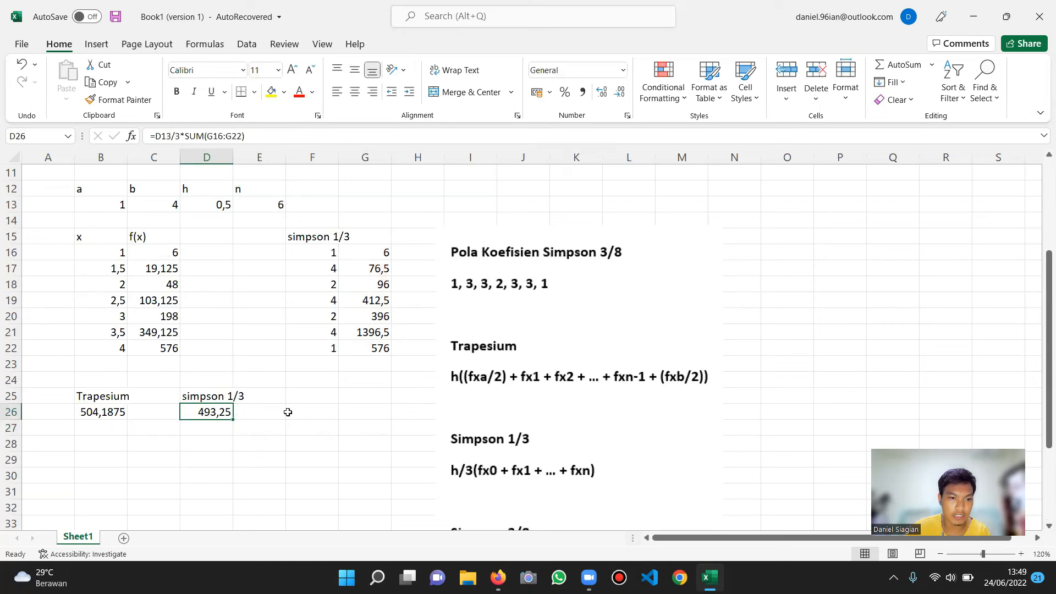
Label cell F25 Simpson 3/8, in the same row as the Trapesium and simpson 1/3 result labels.
left_click(220, 458)
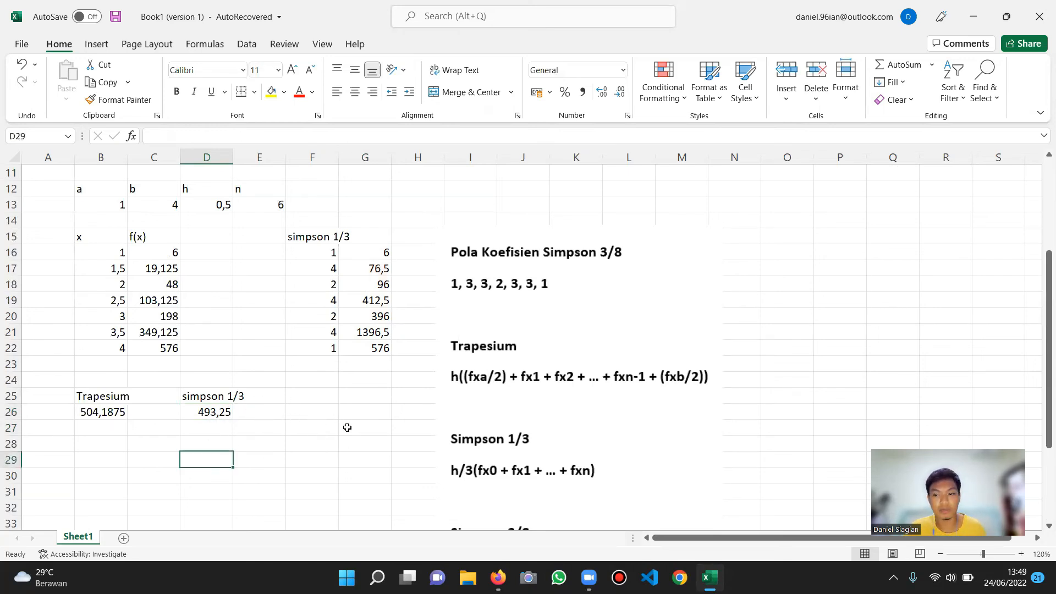
left_click(300, 399)
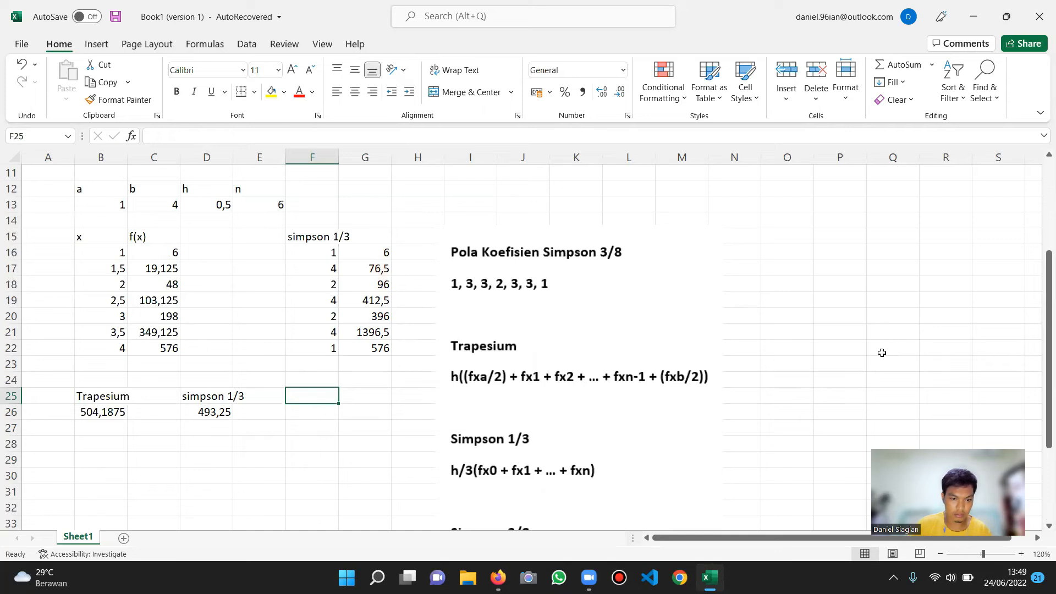
scroll(875, 355, "down", 3)
type("Si")
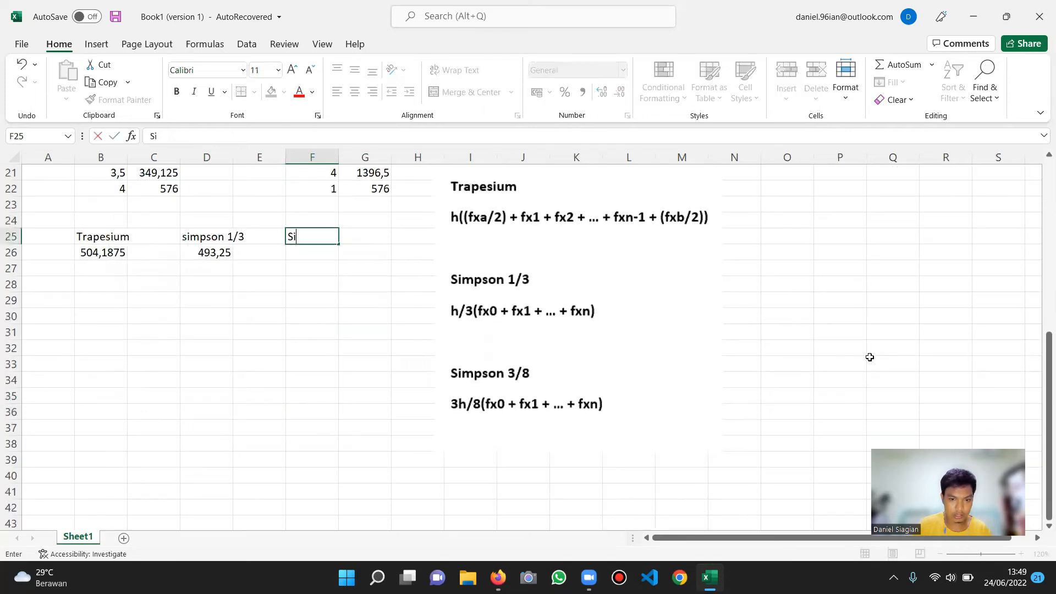
type("mpson")
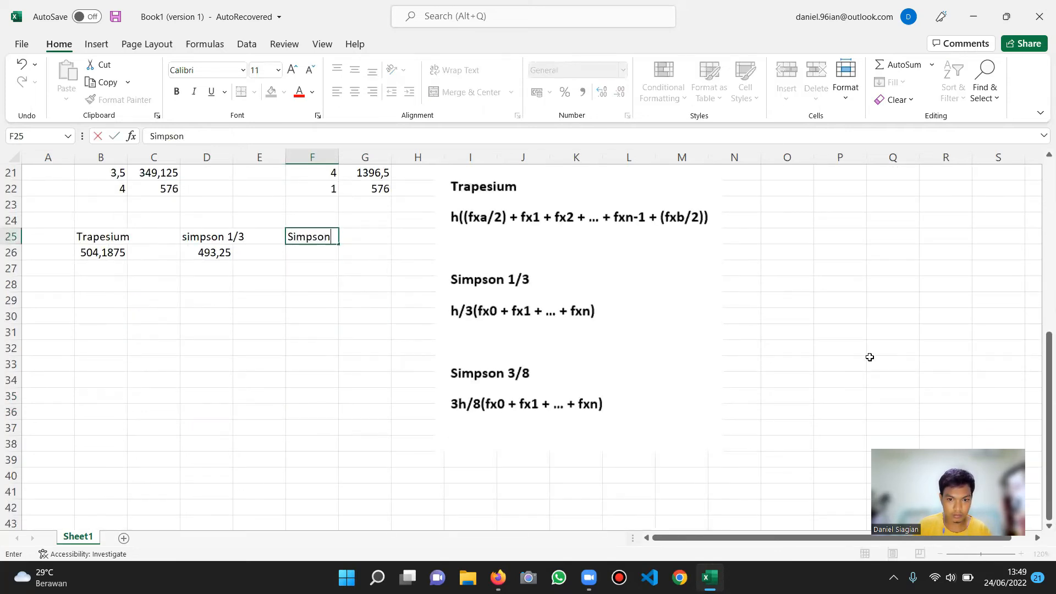
type(" 3")
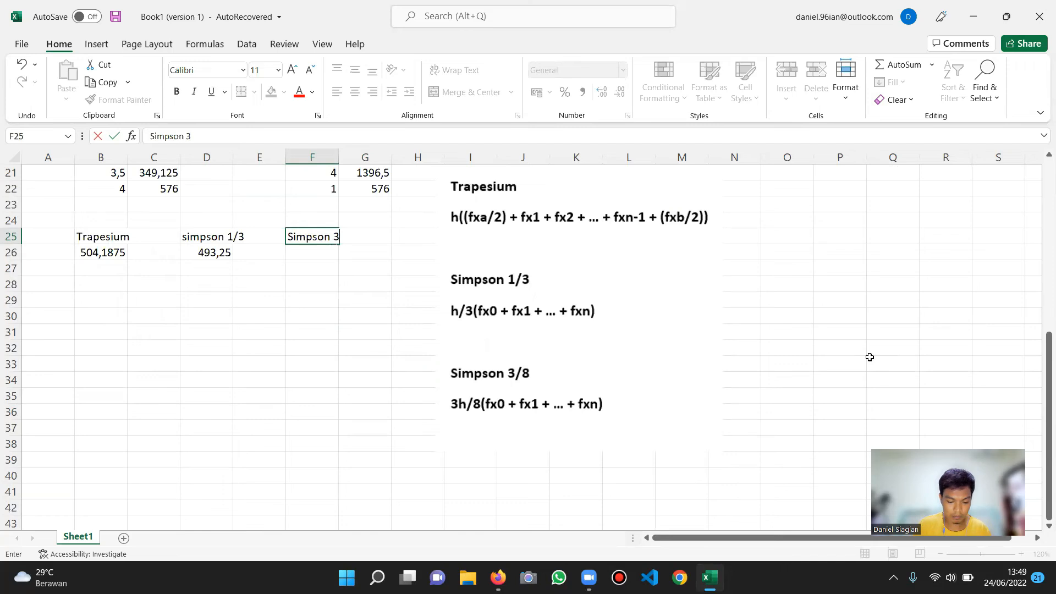
key("Return")
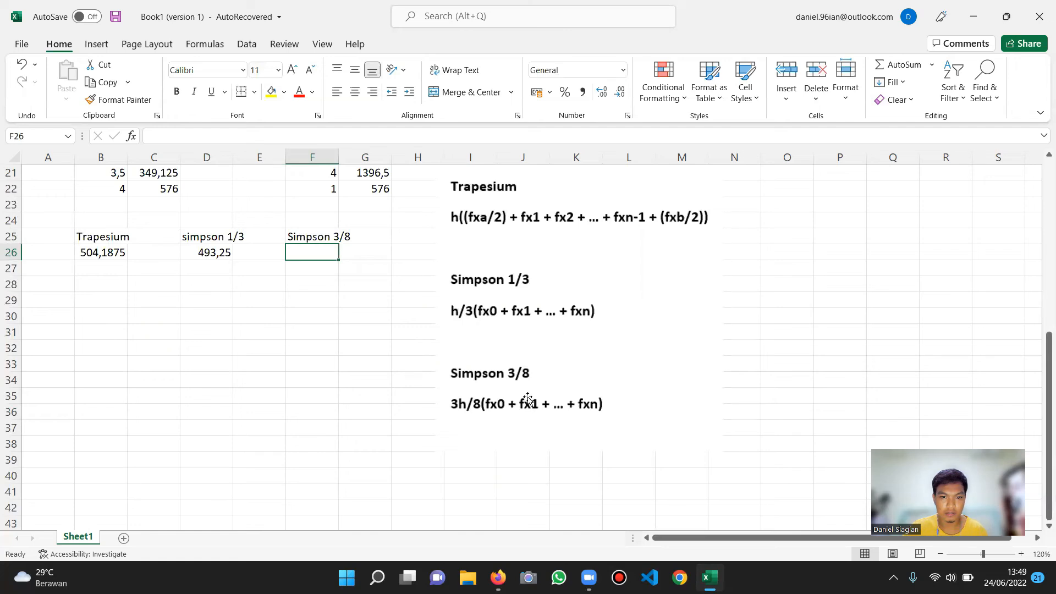
Move the formula picture away from the table, over columns M to Q, leaving columns I and J free.
scroll(533, 403, "up", 3)
left_click_drag(546, 405, 747, 342)
left_click_drag(642, 296, 670, 292)
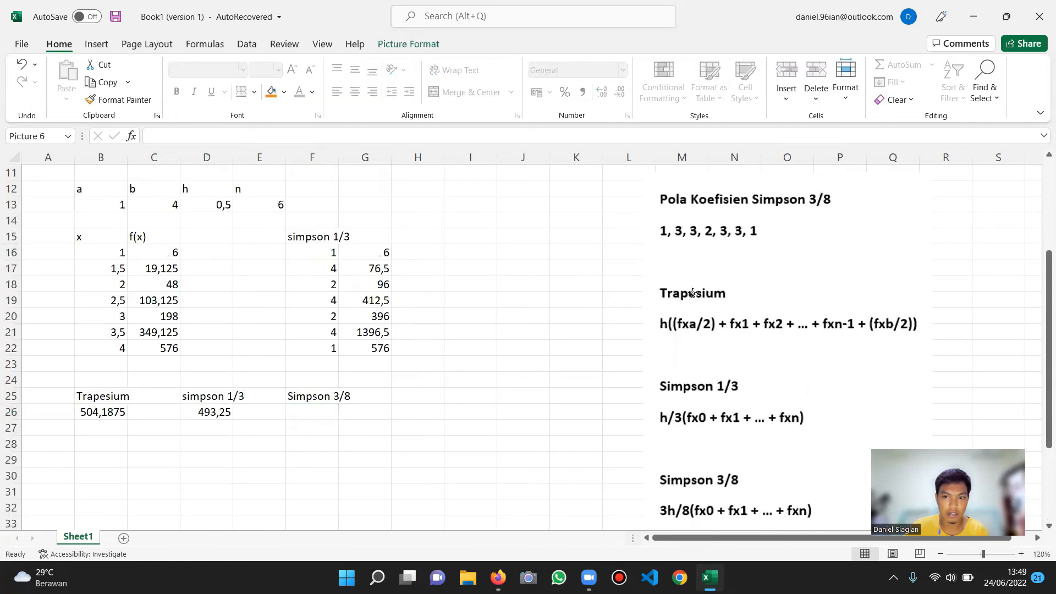
Enter the heading simpson 3/8 in I15, beside the Simpson 1/3 columns.
left_click(464, 239)
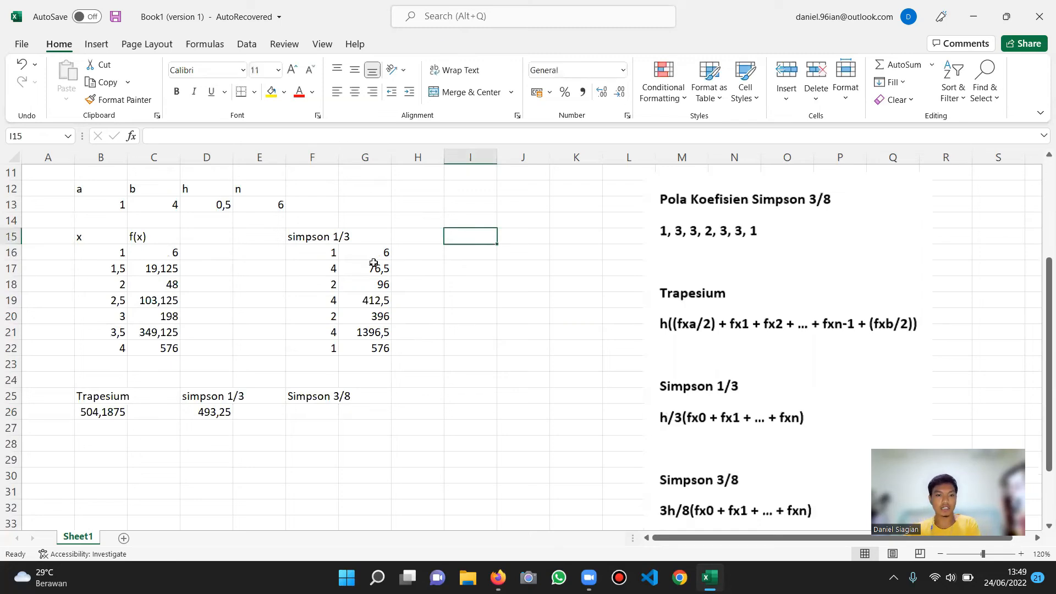
left_click_drag(378, 253, 387, 348)
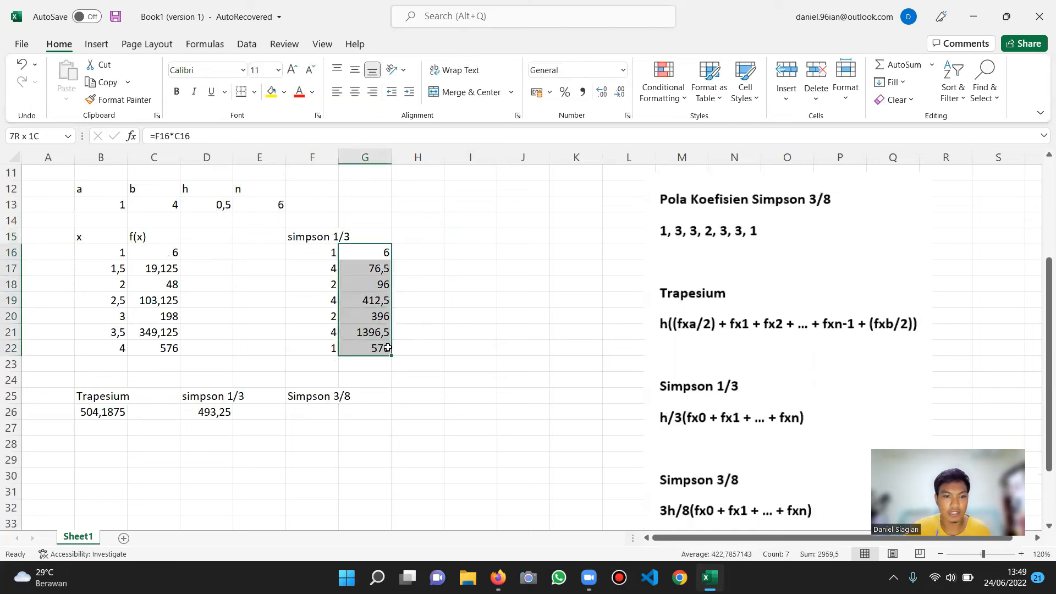
left_click(461, 238)
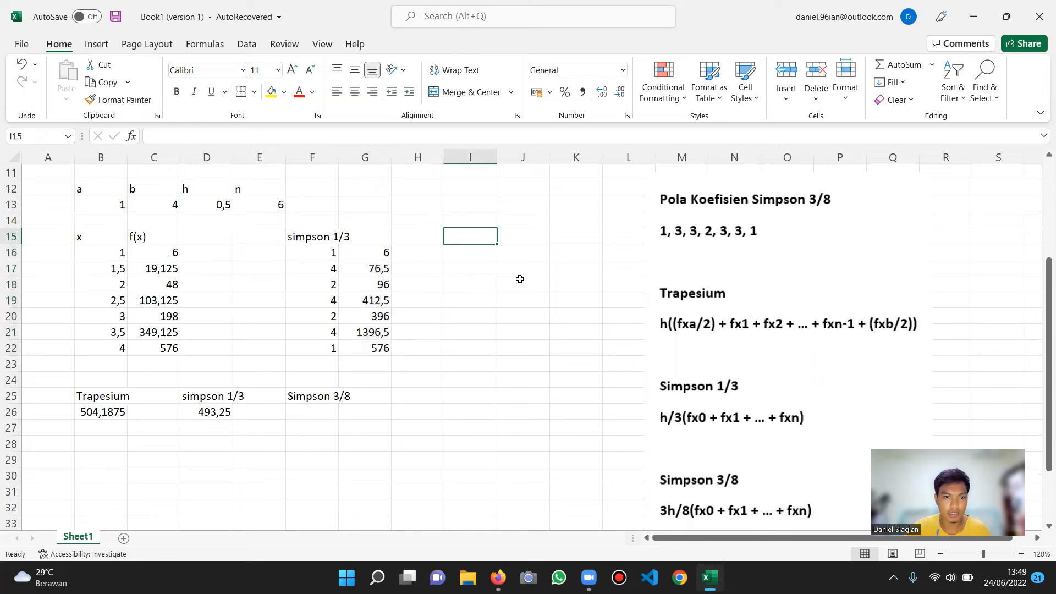
type("simpson")
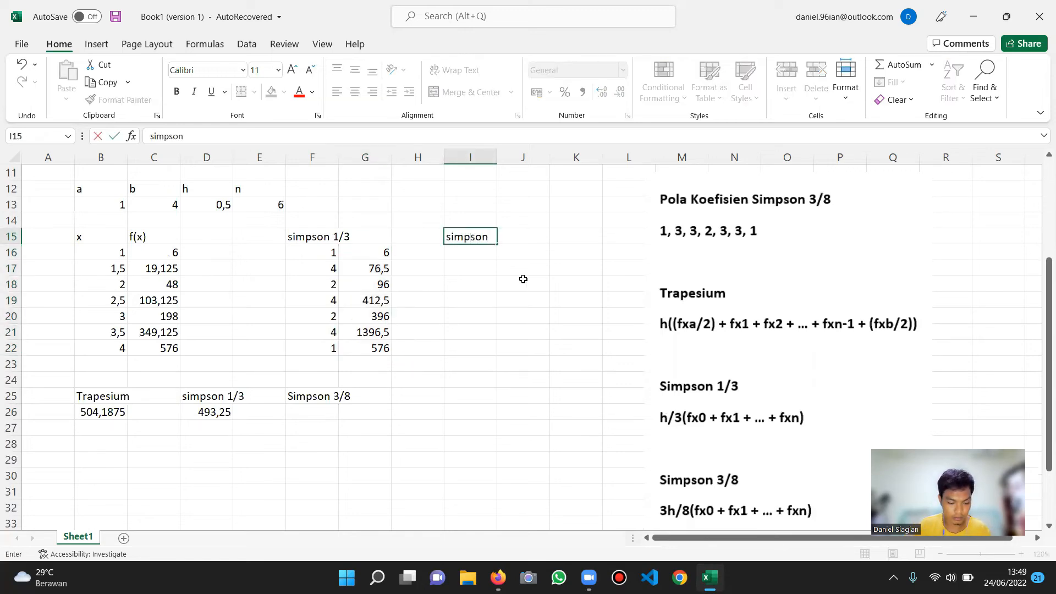
type(" 3/8")
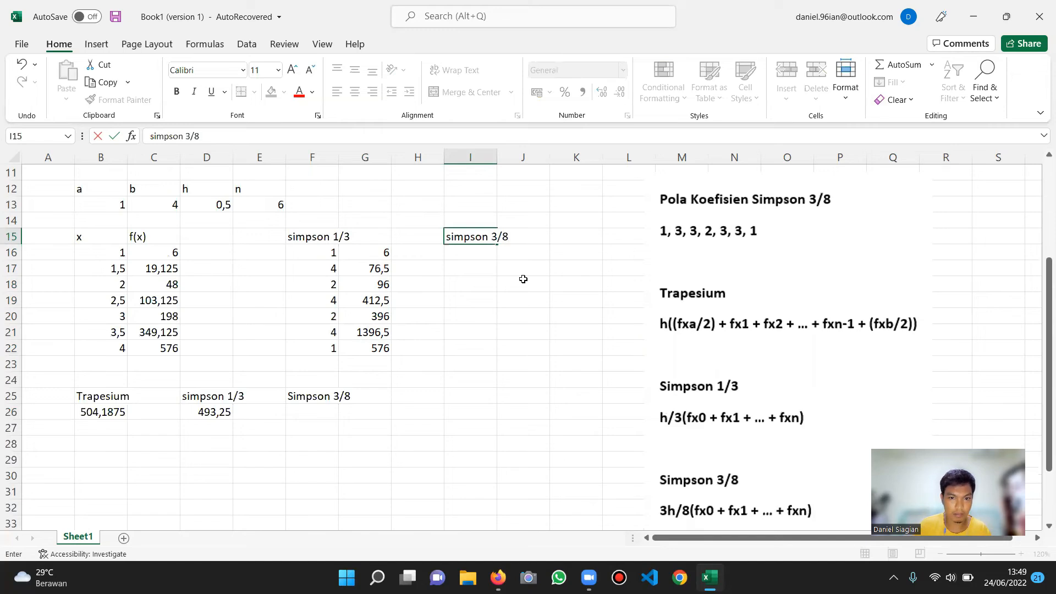
key("Return")
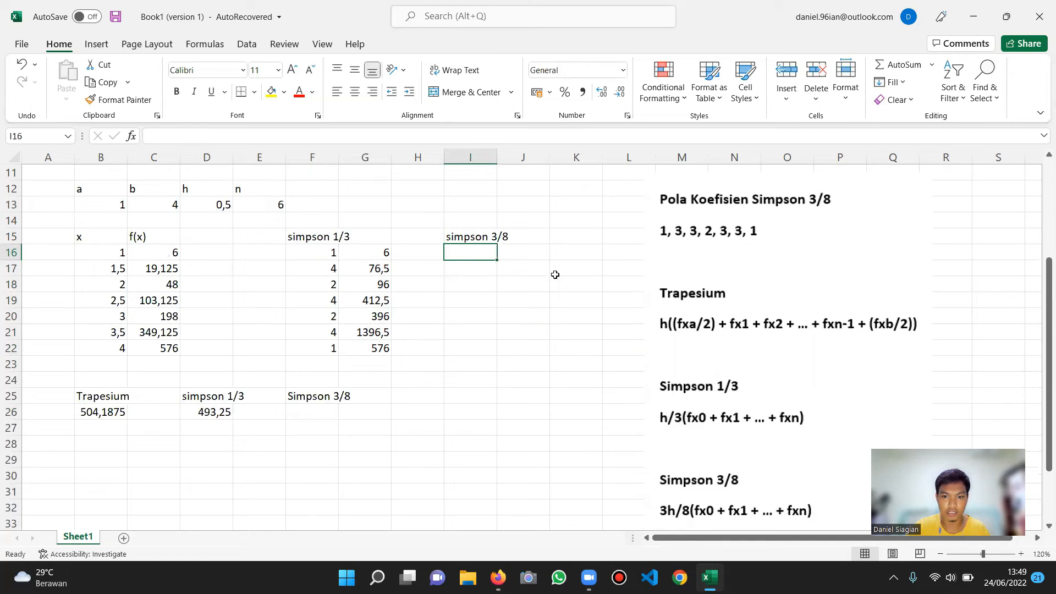
Enter the Simpson 3/8 coefficients 1, 3, 3, 2, 3, 3 and 1 in I16:I22.
type("1")
key("Return")
type("3")
key("Return")
type("3")
key("Return")
type("2")
key("Return")
type("3")
key("Return")
type("3")
key("Return")
type("1")
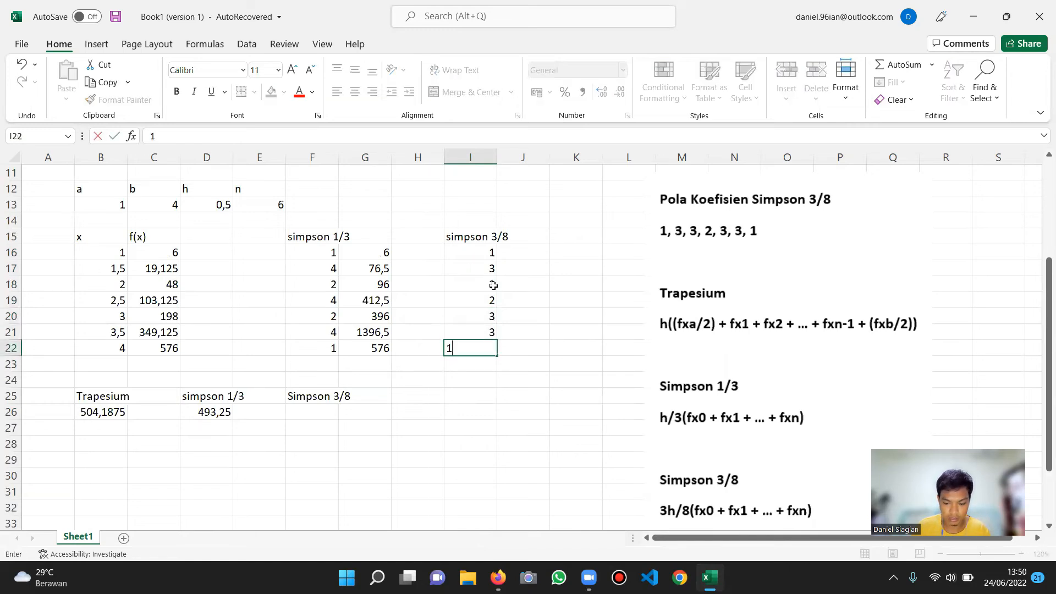
key("Right")
Multiply the first Simpson 3/8 coefficient by its f(x) value in J16 with =I16*C16 and fill the formula down to J22.
key("Up")
key("Up")
key("Up")
key("Up")
key("Up")
key("Up")
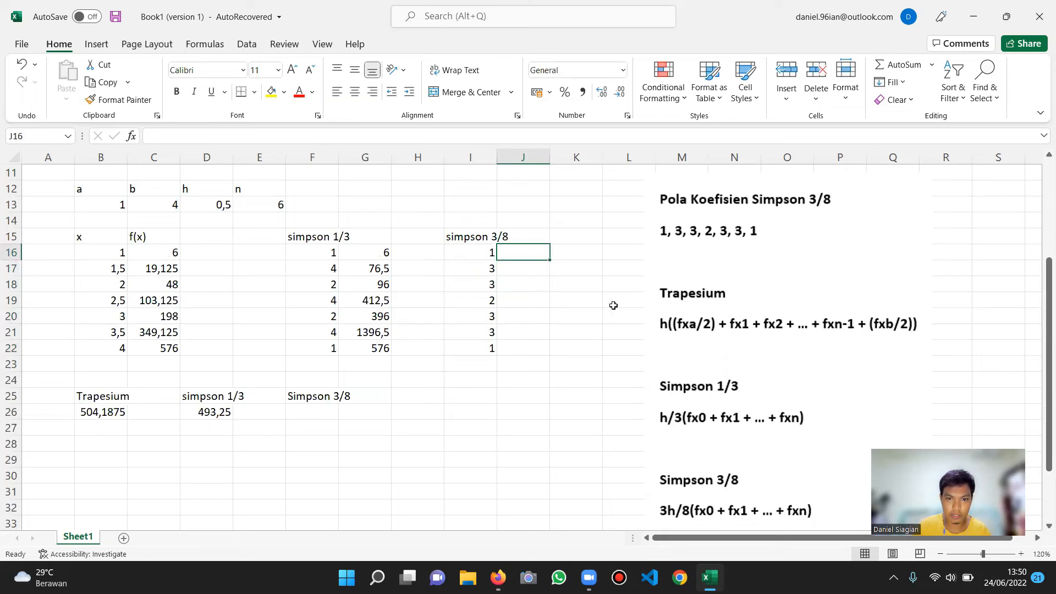
type("=")
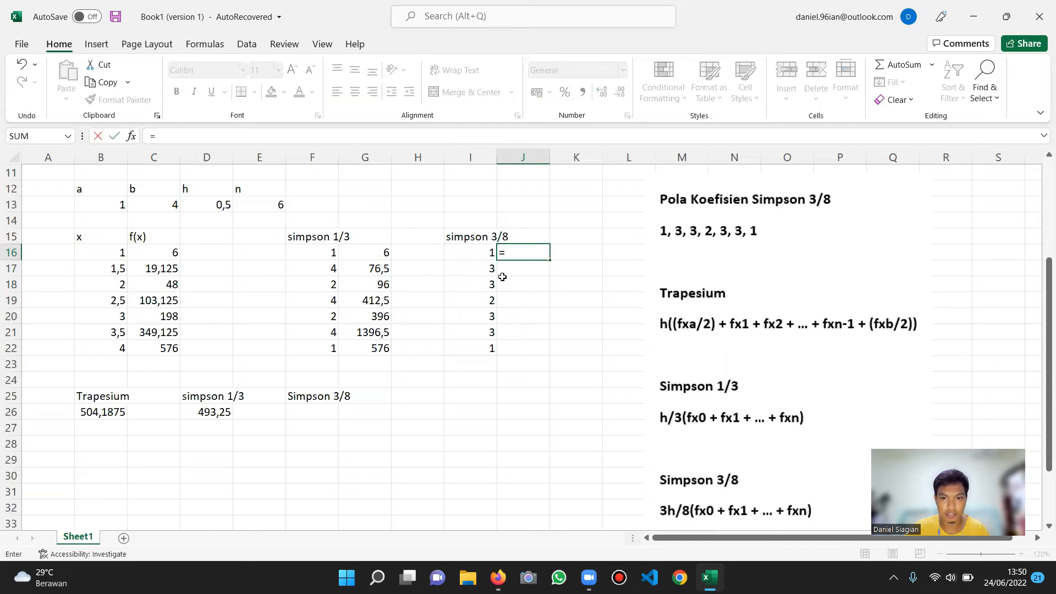
left_click(483, 252)
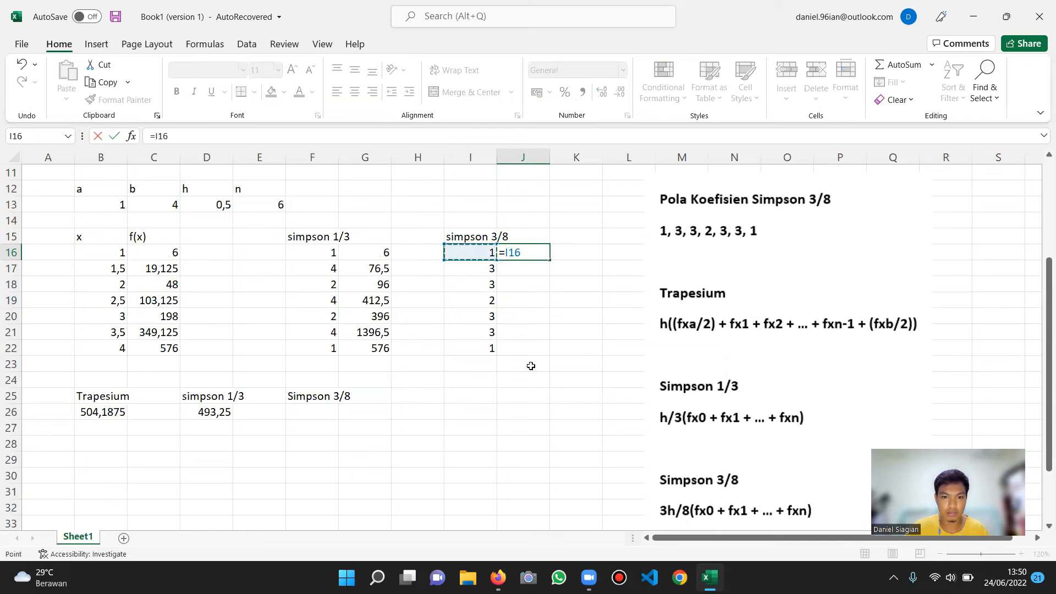
type("*")
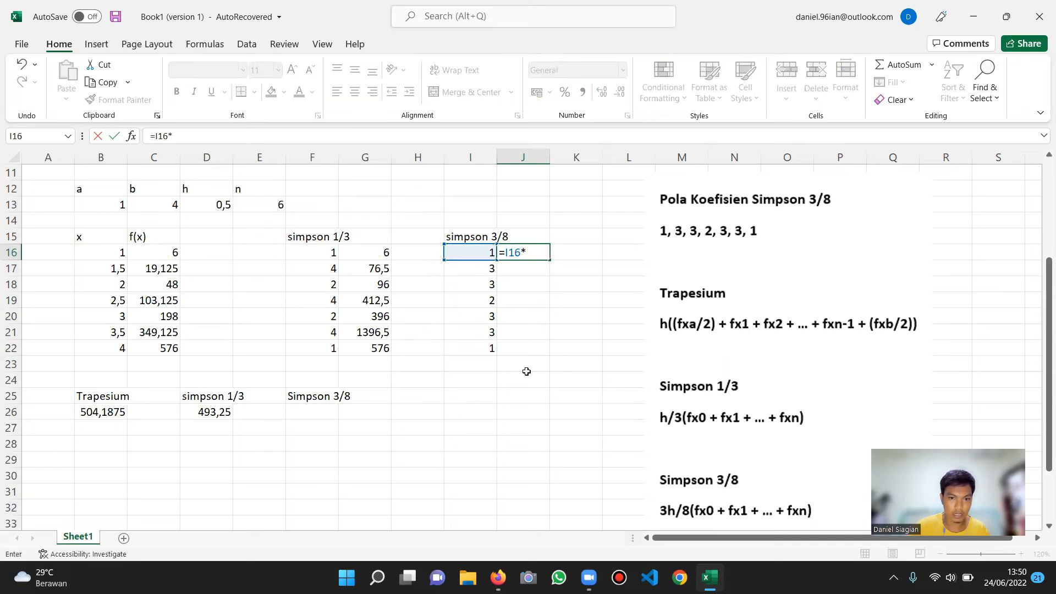
left_click(169, 254)
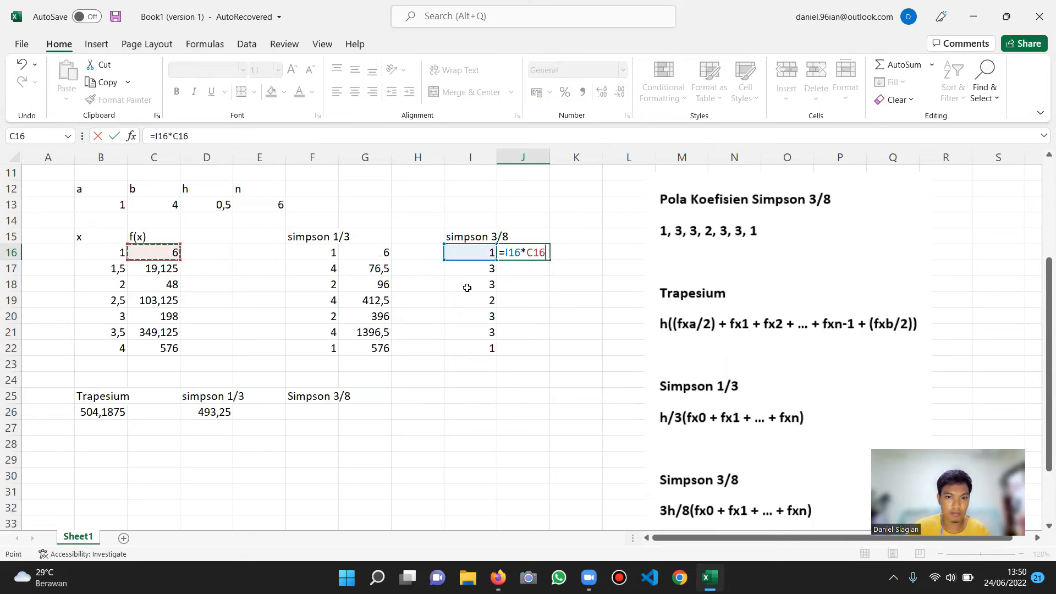
key("Return")
left_click(547, 254)
left_click_drag(546, 259, 547, 355)
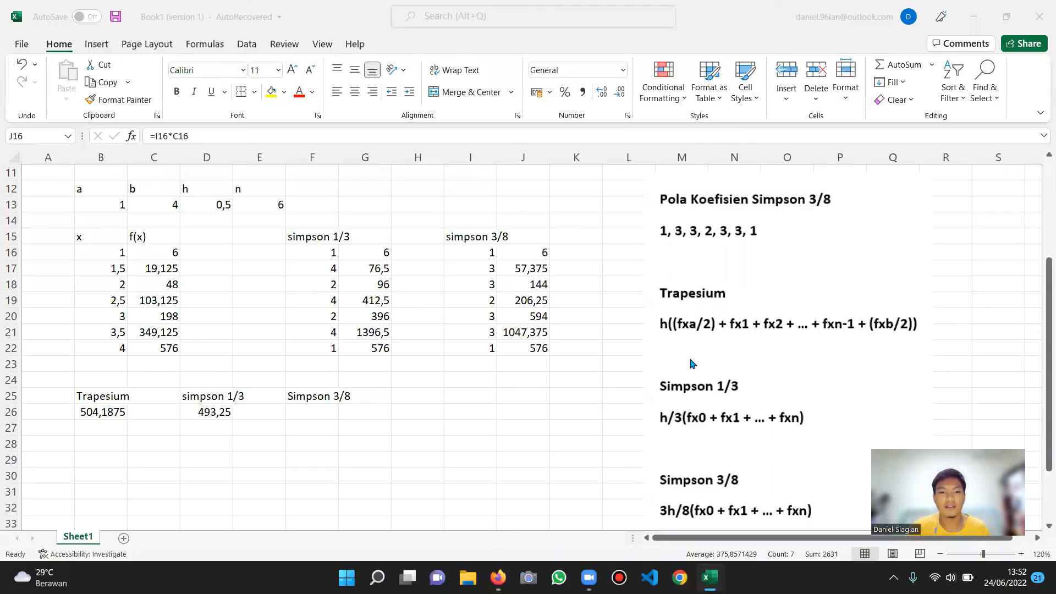
Calculate the Simpson 3/8 integral in F26 with =3*D13/8*SUM(J16:J22).
left_click(527, 253)
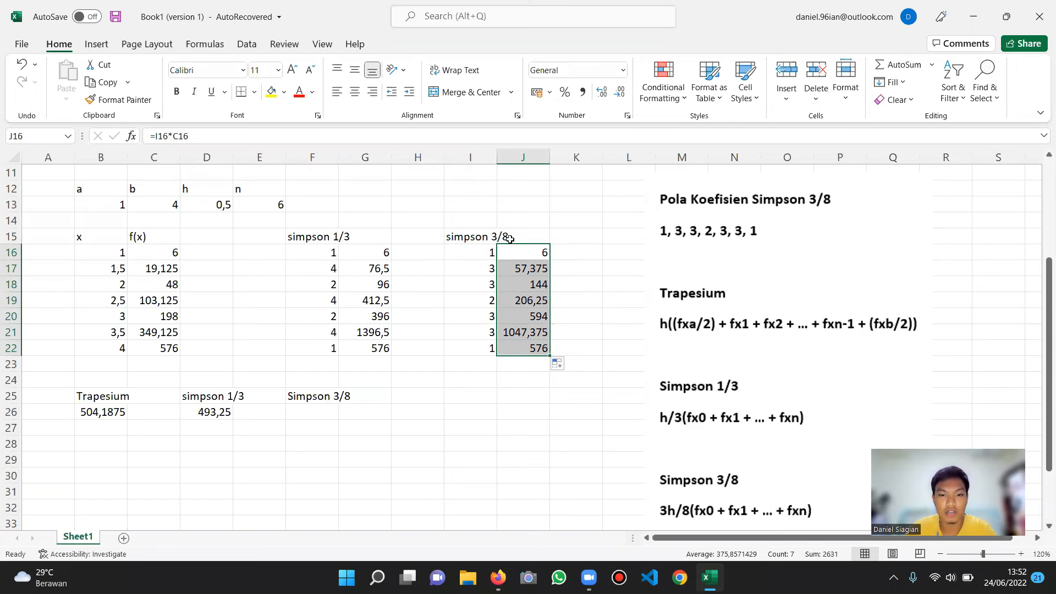
left_click(264, 209)
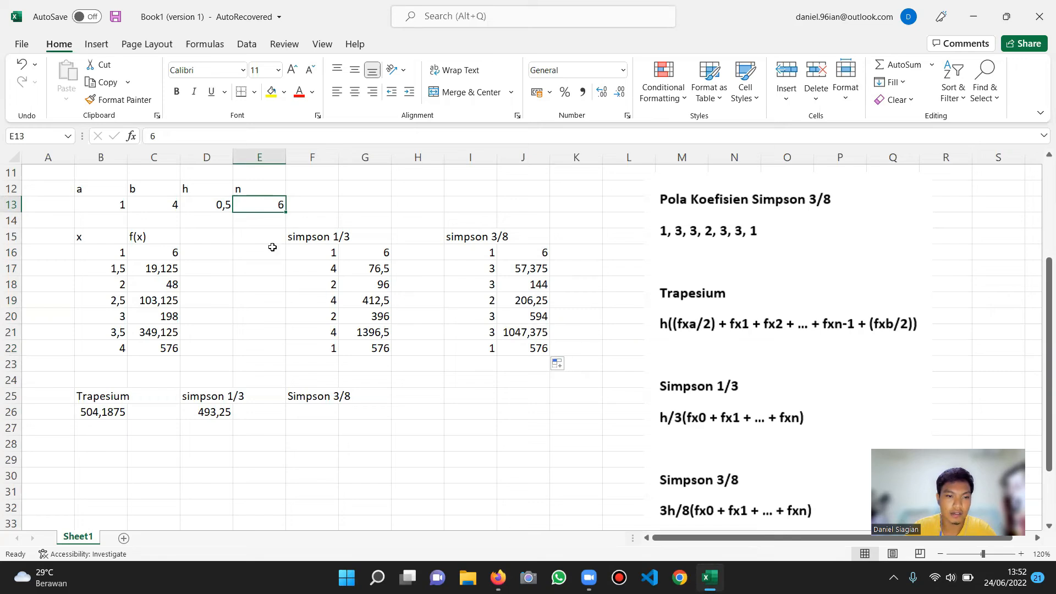
left_click(304, 414)
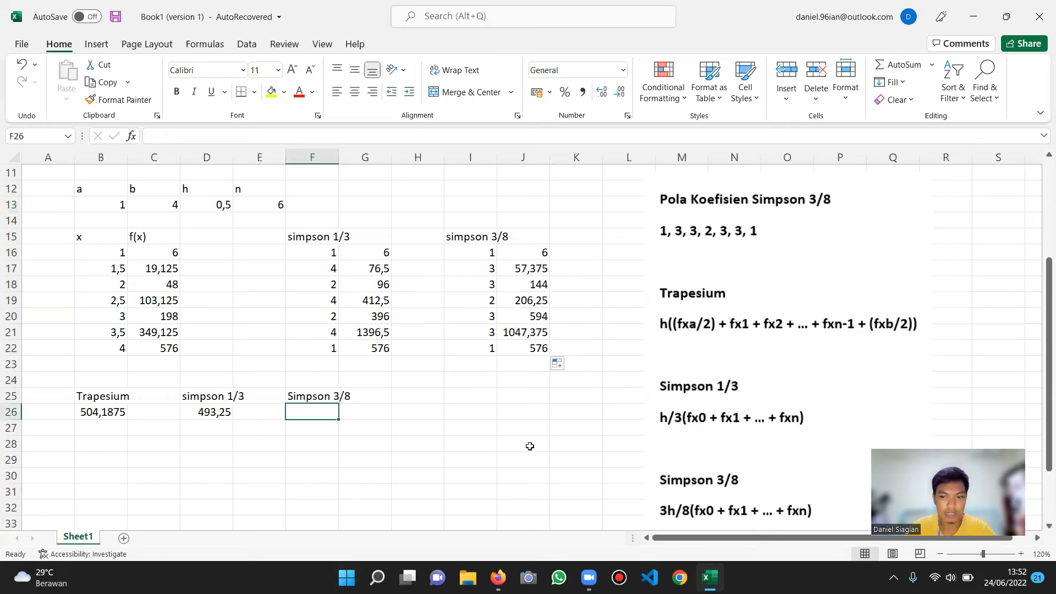
type("=")
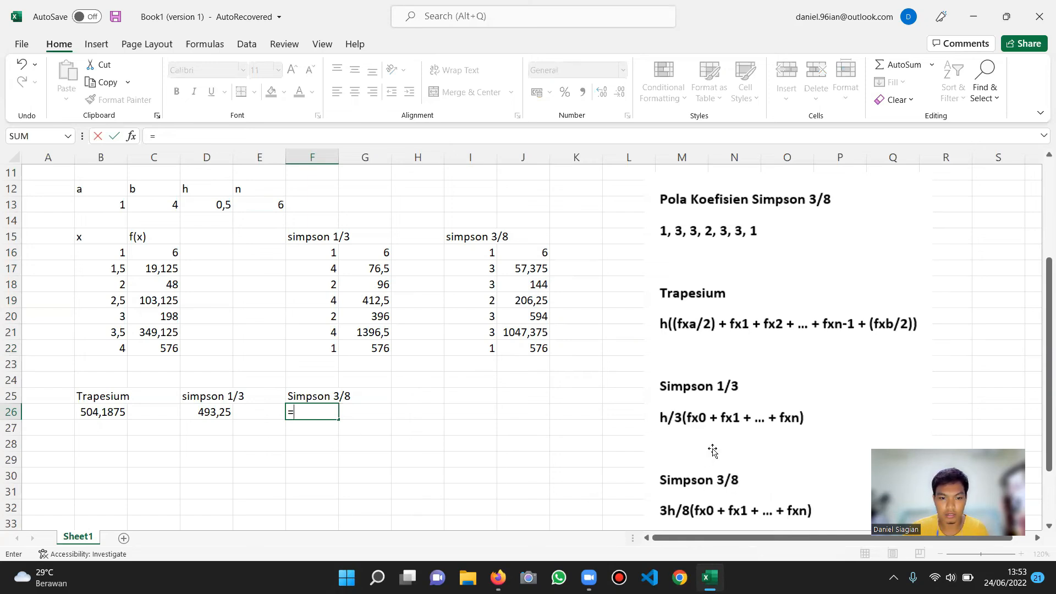
scroll(709, 484, "down", 3)
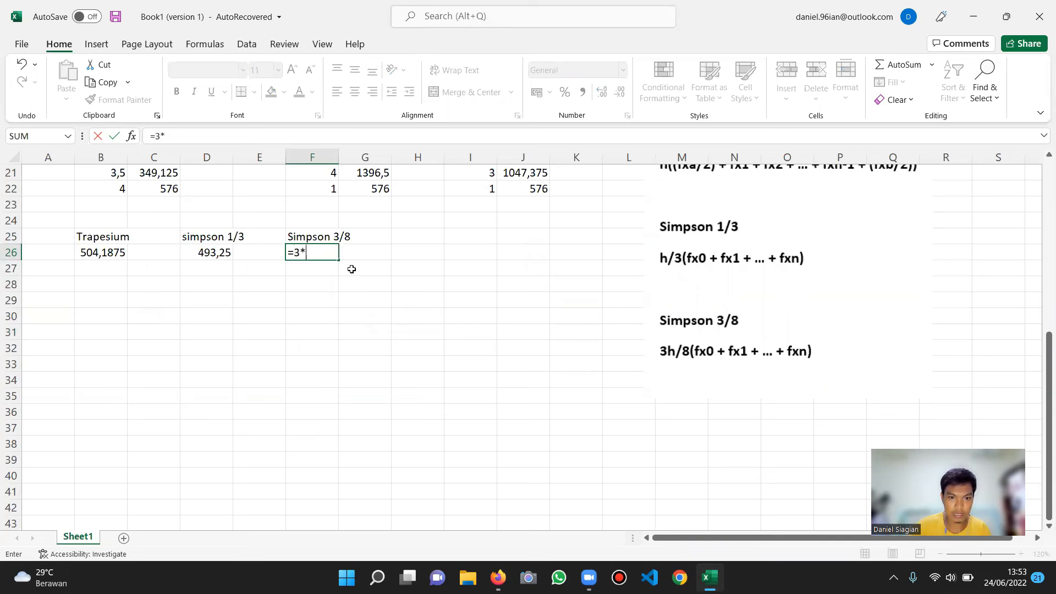
scroll(377, 265, "up", 3)
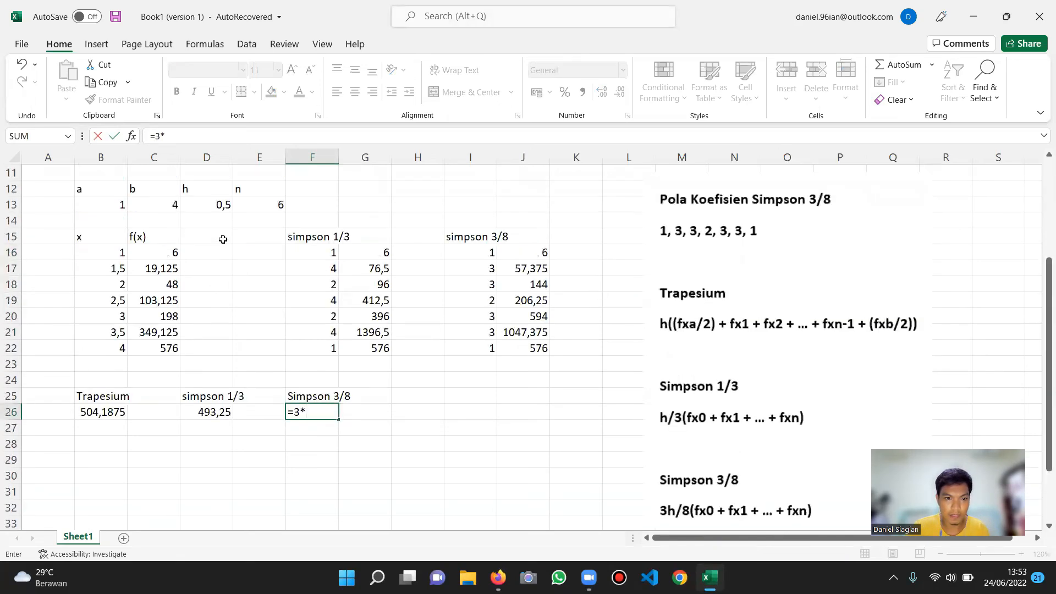
left_click(220, 205)
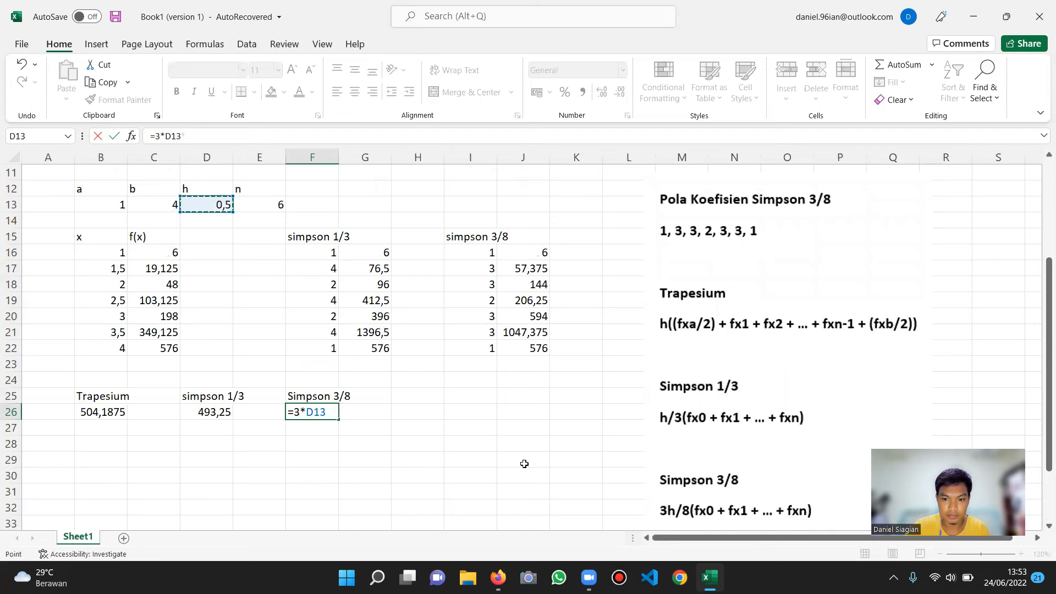
type("/8*(")
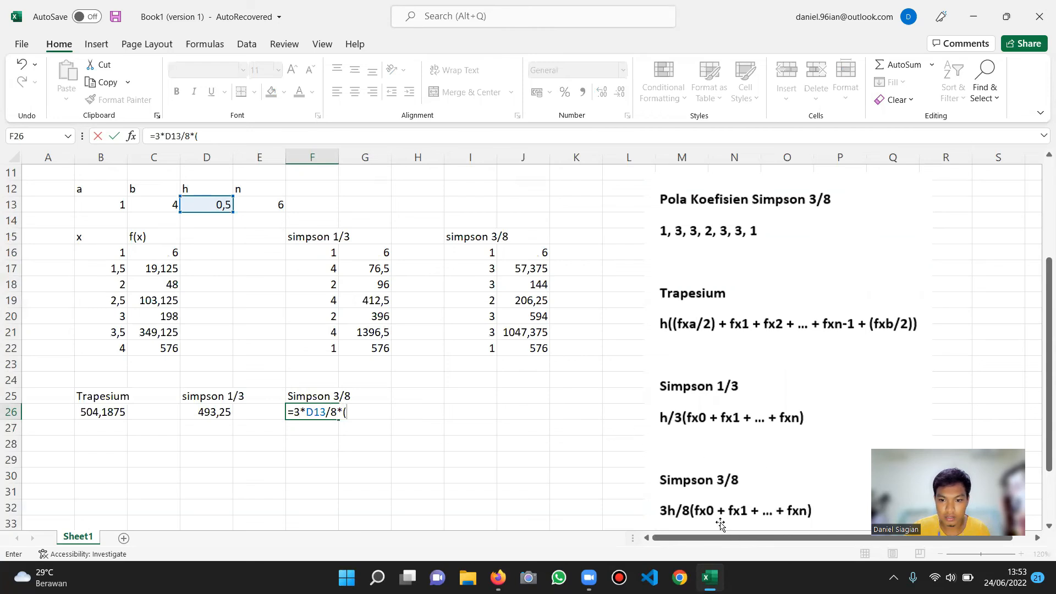
scroll(784, 473, "down", 3)
scroll(784, 473, "down", 1)
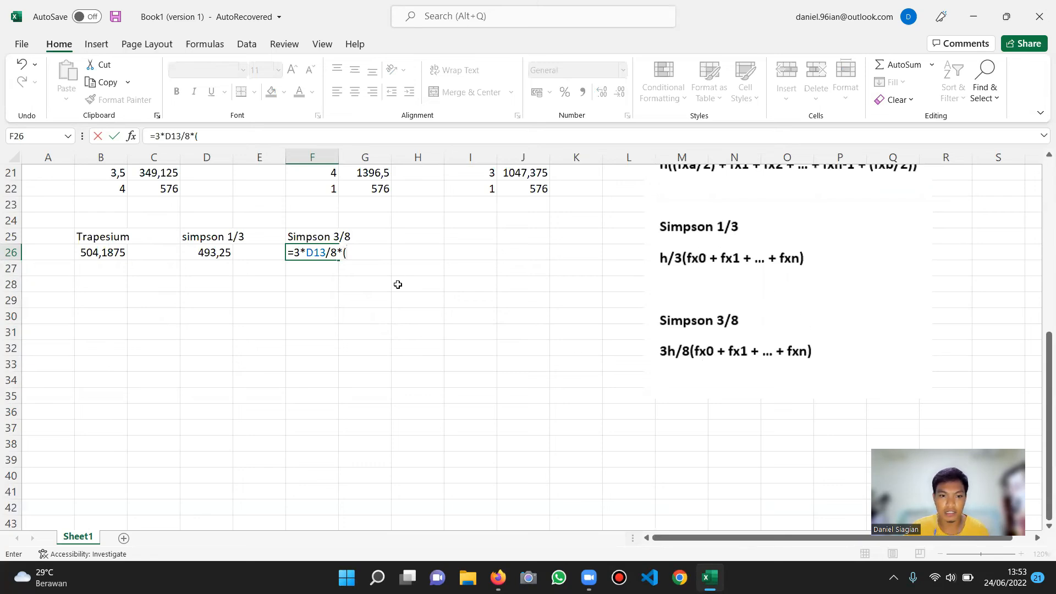
type("sum")
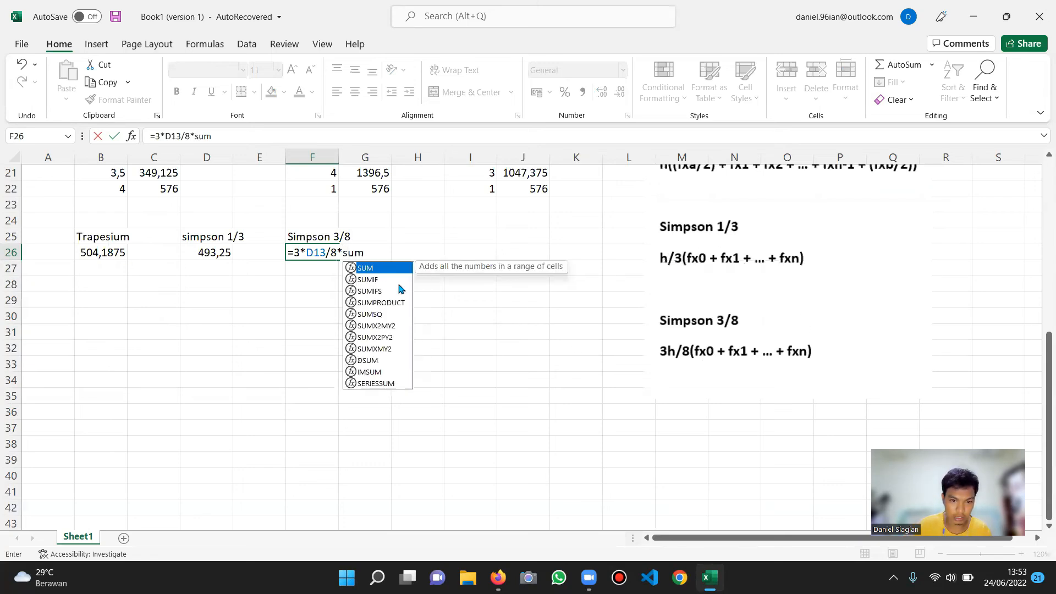
type("(")
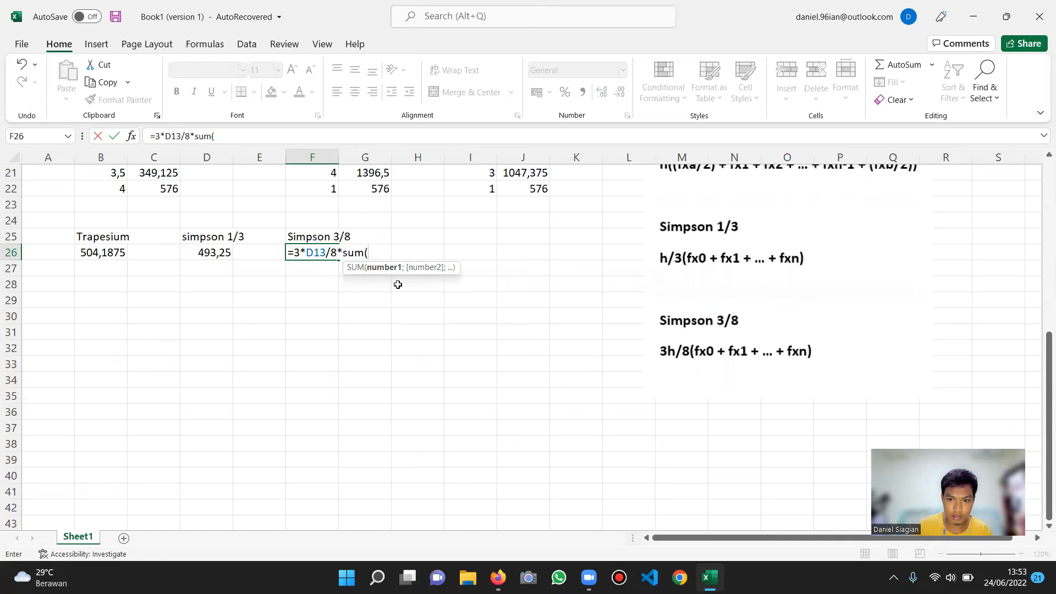
scroll(401, 308, "up", 4)
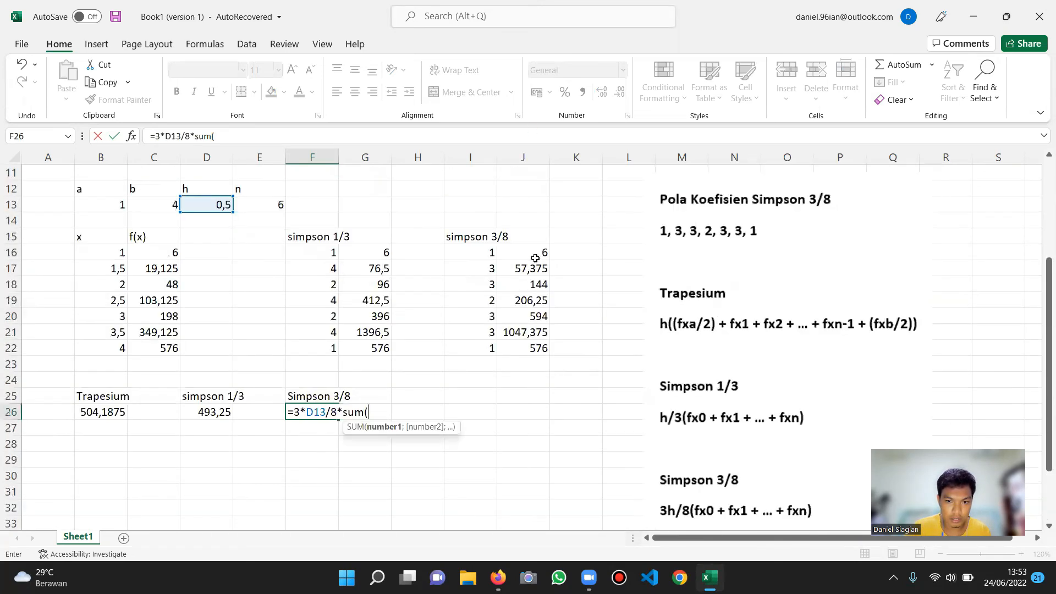
left_click_drag(537, 251, 524, 343)
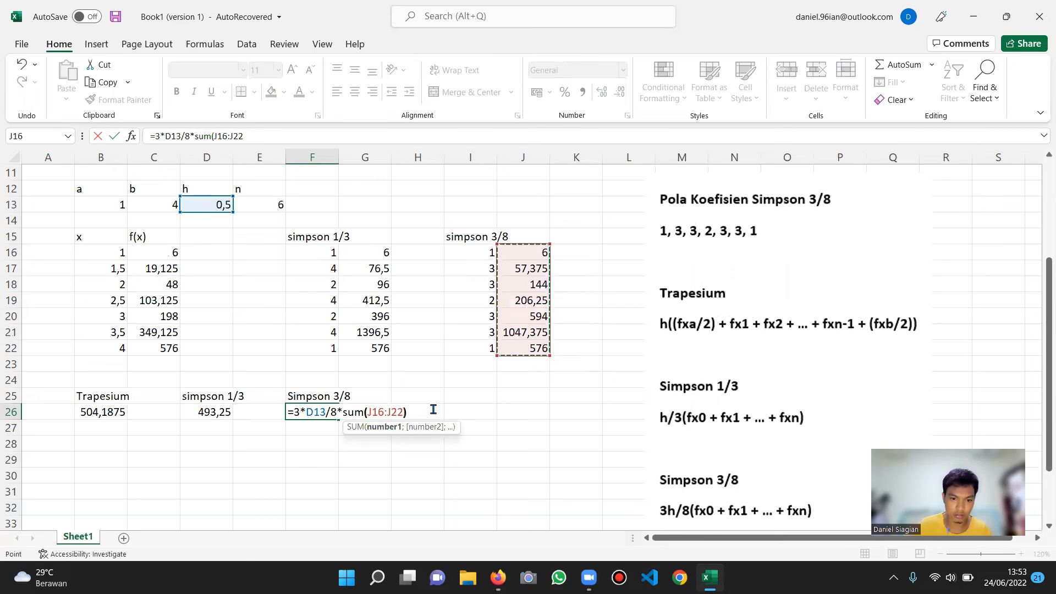
type(")")
key("Return")
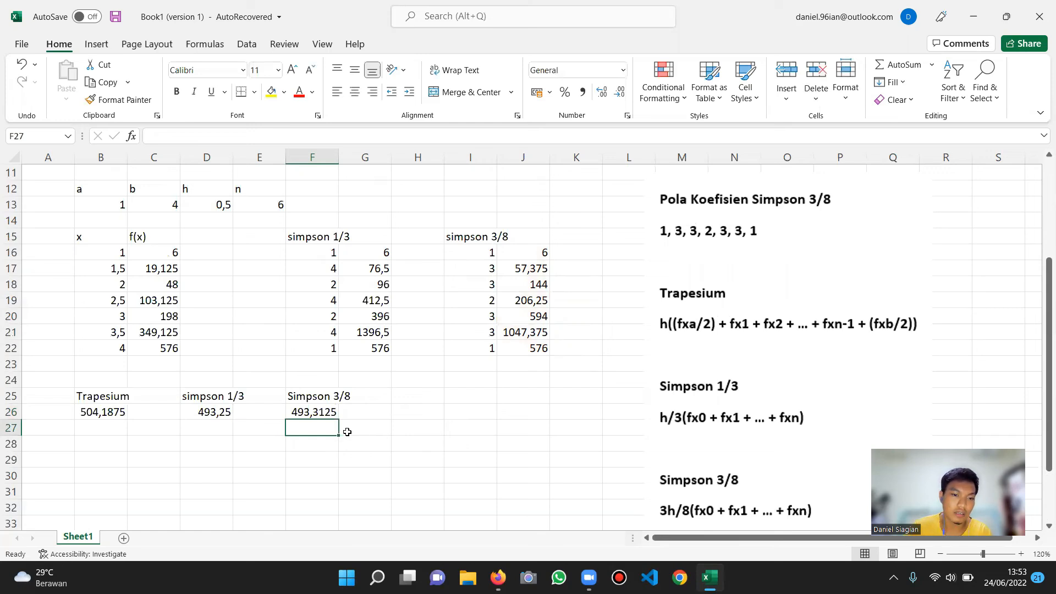
Review the trapezoid and Simpson results in row 26 against the formulas and the table above.
left_click(321, 413)
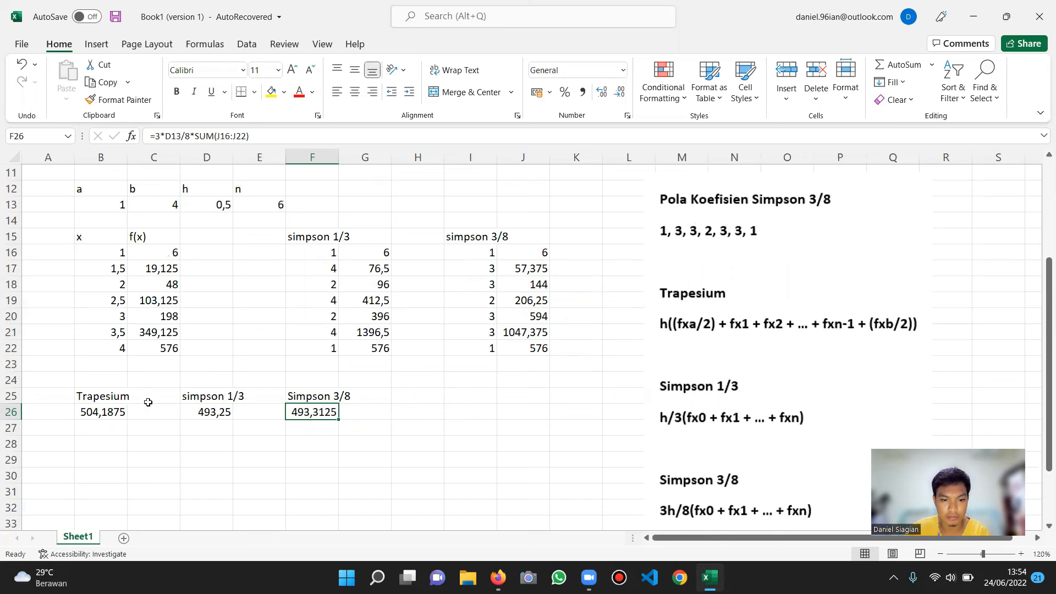
left_click(494, 465)
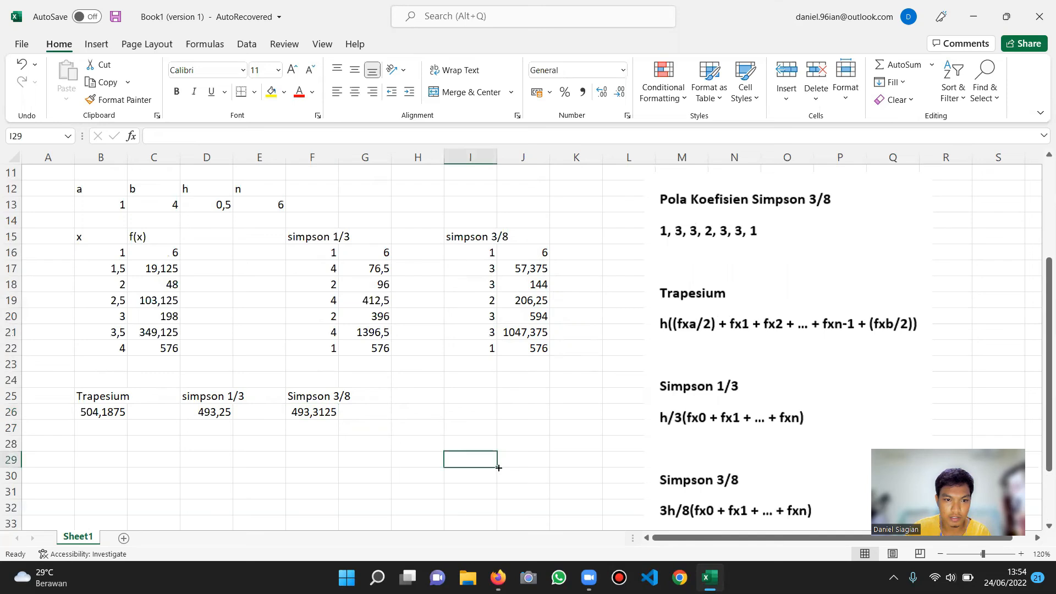
scroll(498, 467, "up", 5)
scroll(503, 441, "down", 5)
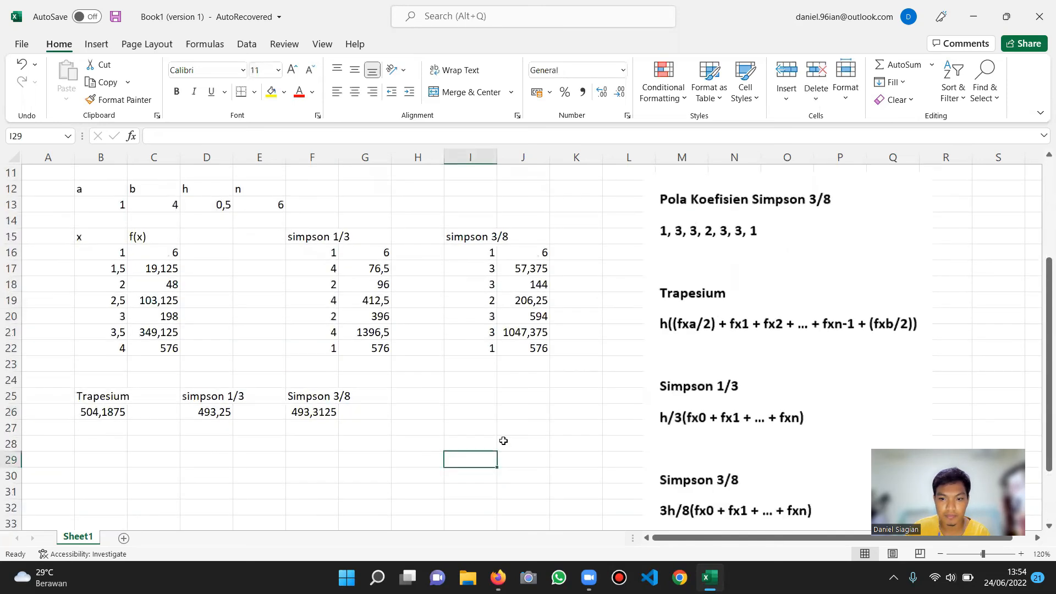
scroll(544, 431, "down", 7)
scroll(559, 429, "up", 3)
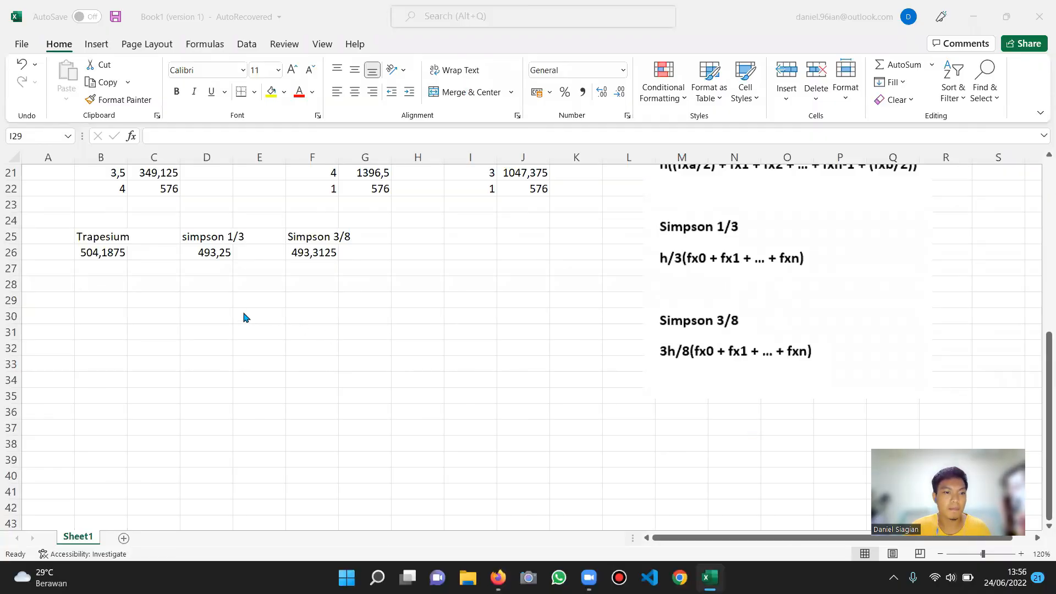
left_click(98, 238)
left_click(110, 254)
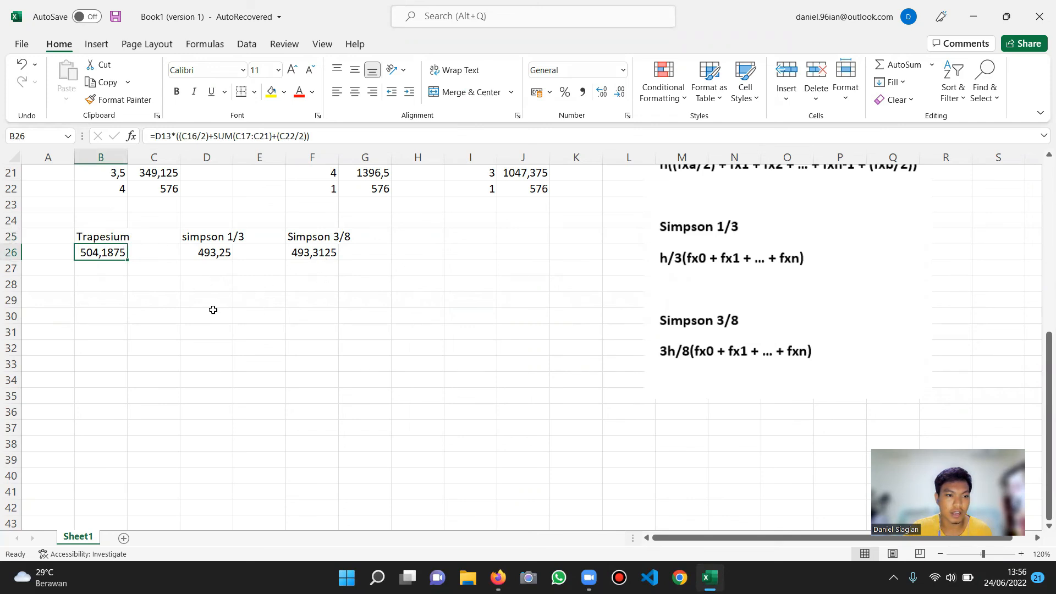
scroll(379, 362, "up", 3)
scroll(380, 362, "down", 3)
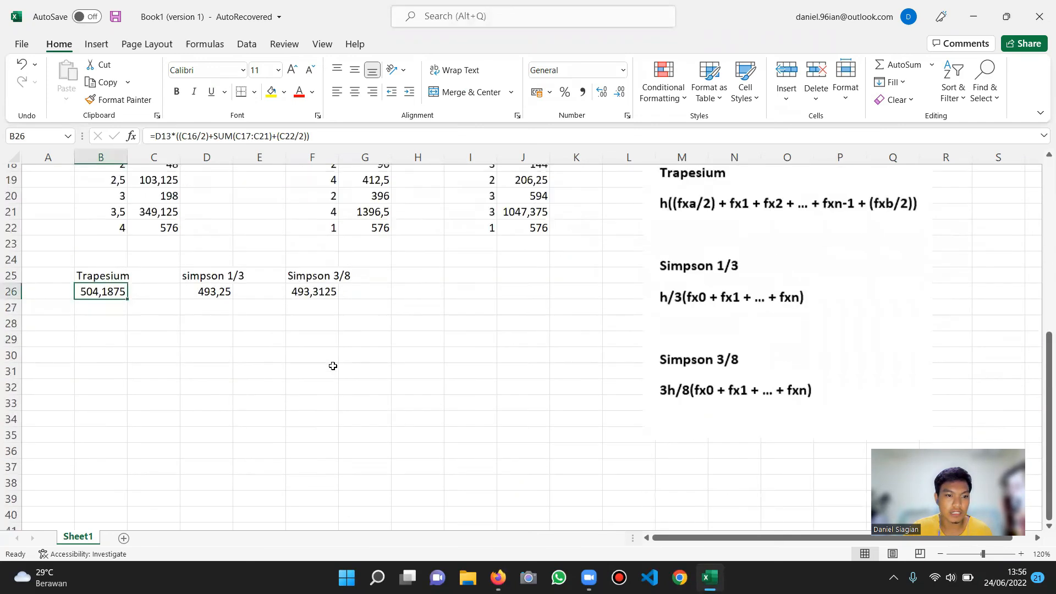
Enter the error row label galat in A28, below the integral results.
left_click(61, 284)
type("galat")
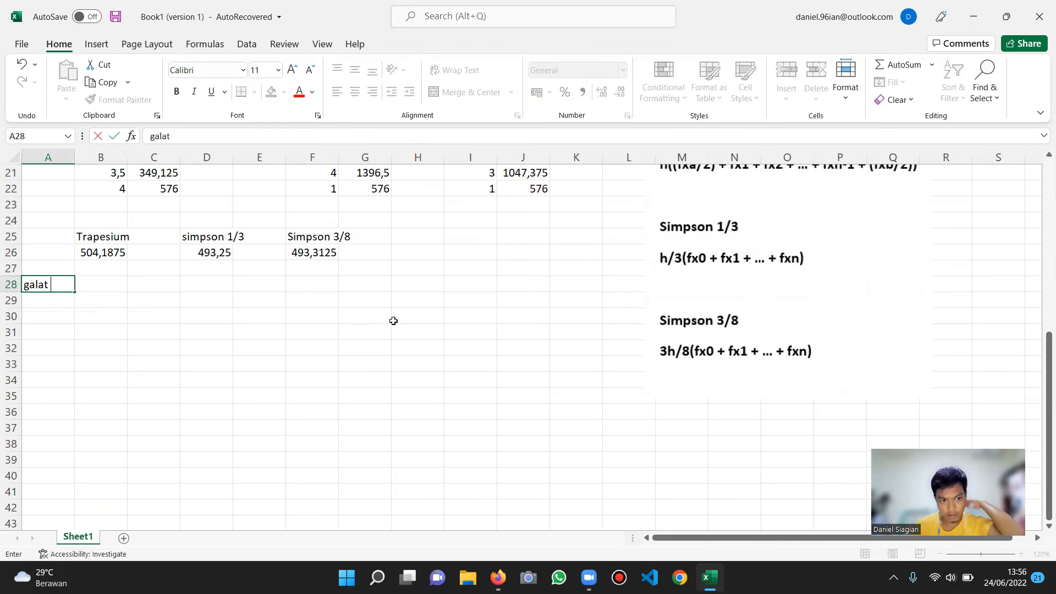
key("Tab")
Add the heading eksak in F12, beside n, and enter the exact integral value 493,2 in F13.
key("Right")
key("Right")
key("Up")
key("Up")
key("Up")
key("Up")
key("Up")
key("Up")
key("Up")
key("Up")
key("Up")
key("Up")
key("Up")
key("Up")
key("Up")
key("Up")
key("Up")
key("Up")
key("Up")
key("Up")
key("Up")
key("Up")
key("Up")
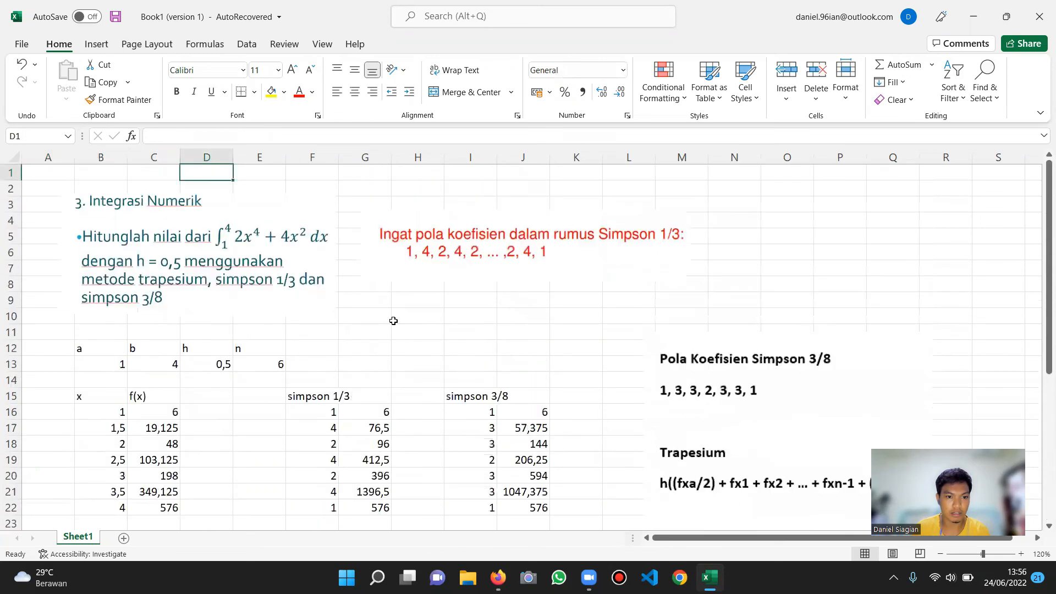
key("Right")
key("Down")
key("Down")
key("Down")
key("Down")
key("Down")
key("Down")
key("Down")
key("Down")
key("Down")
key("Down")
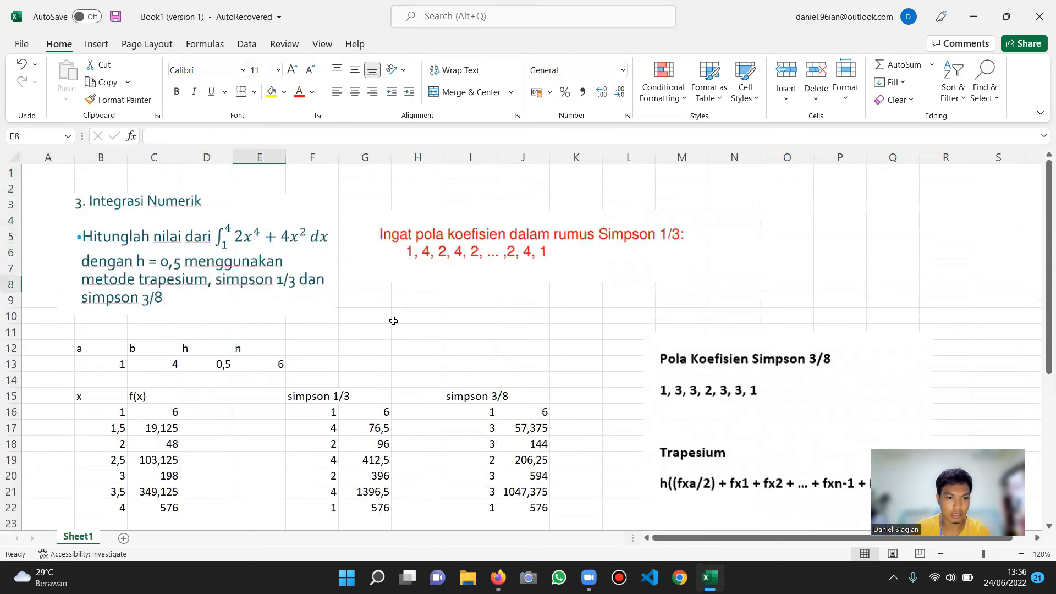
key("Right")
key("Down")
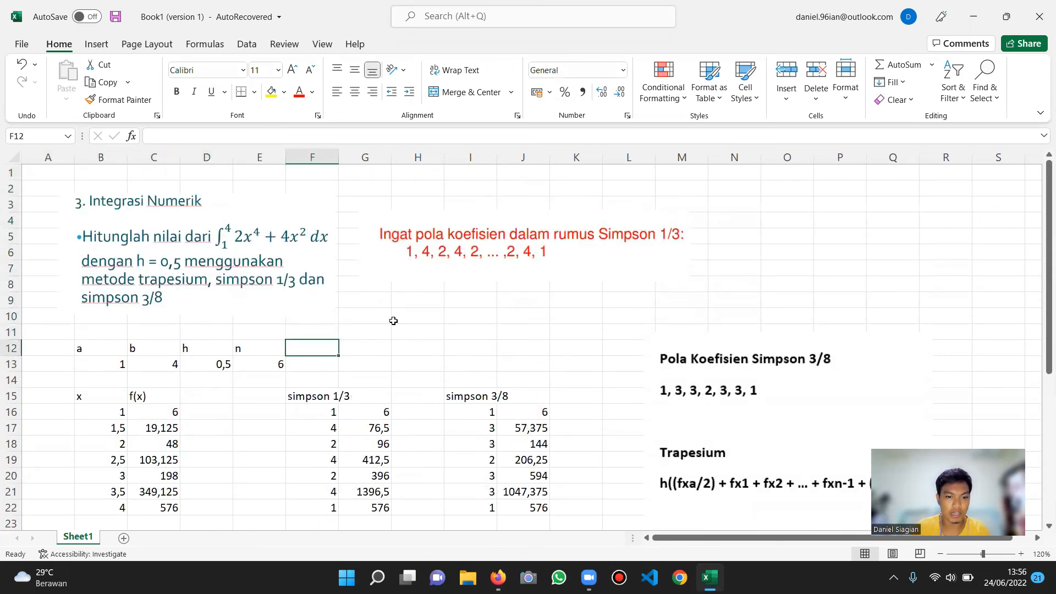
left_click(464, 92)
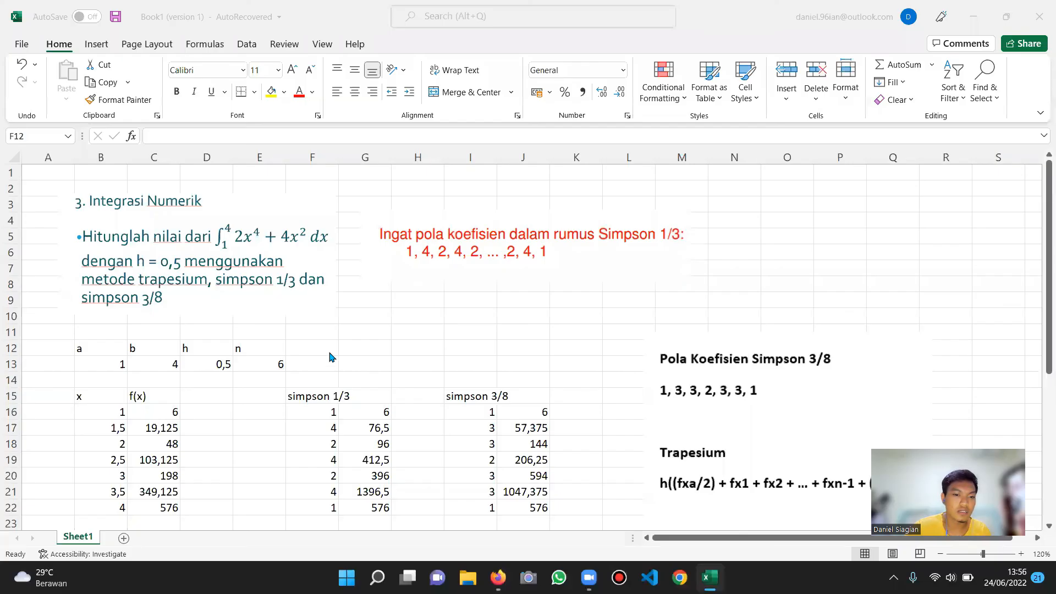
left_click(326, 348)
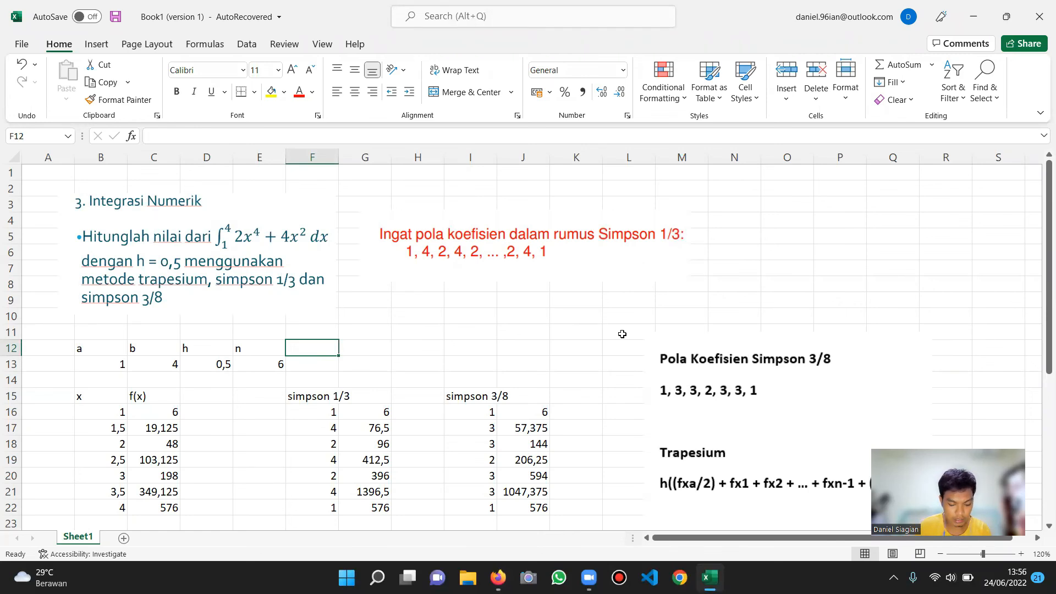
type("eksak")
key("Return")
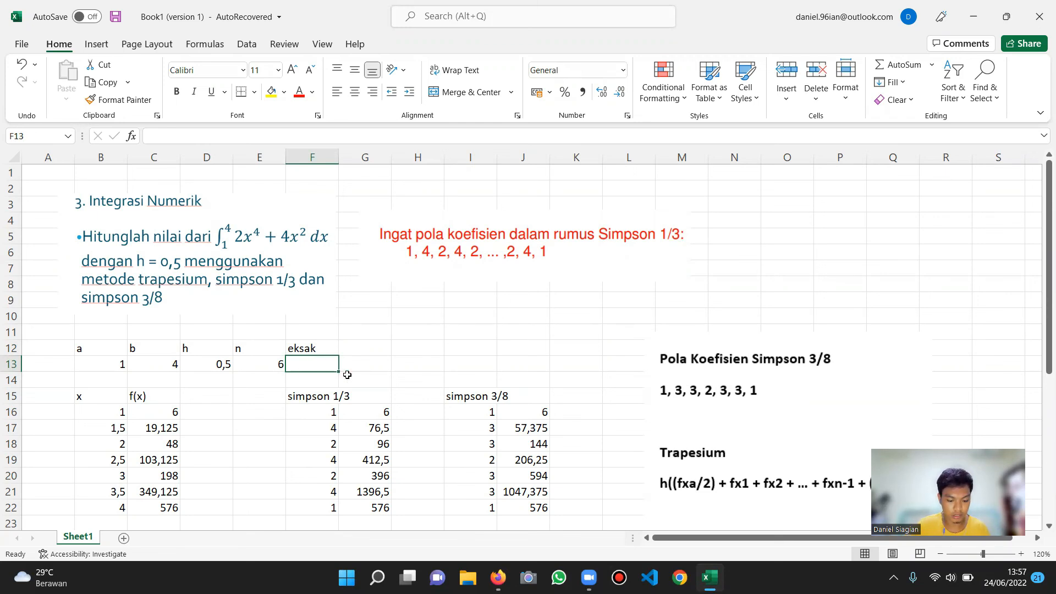
type("49")
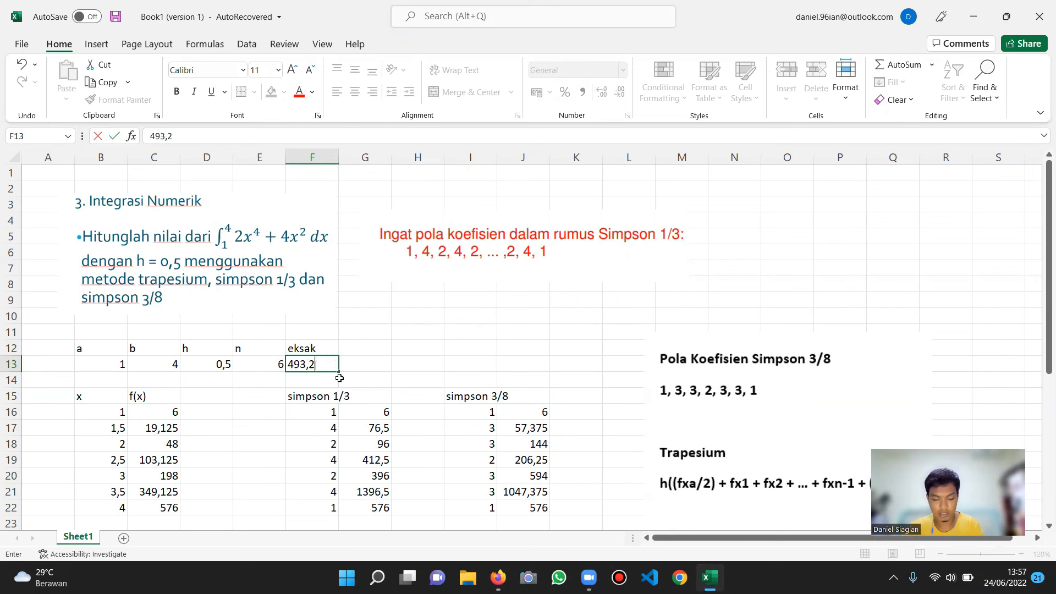
type("3,2")
key("Return")
Calculate the trapezoid error in B28, beside the galat label, with =abs(B26-F13).
scroll(339, 378, "down", 3)
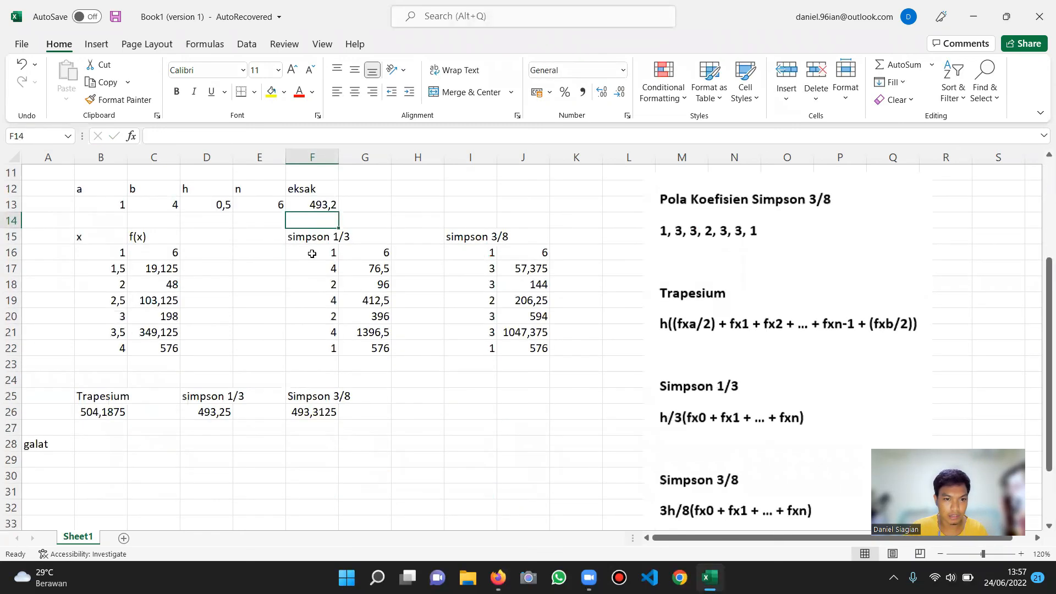
left_click(80, 448)
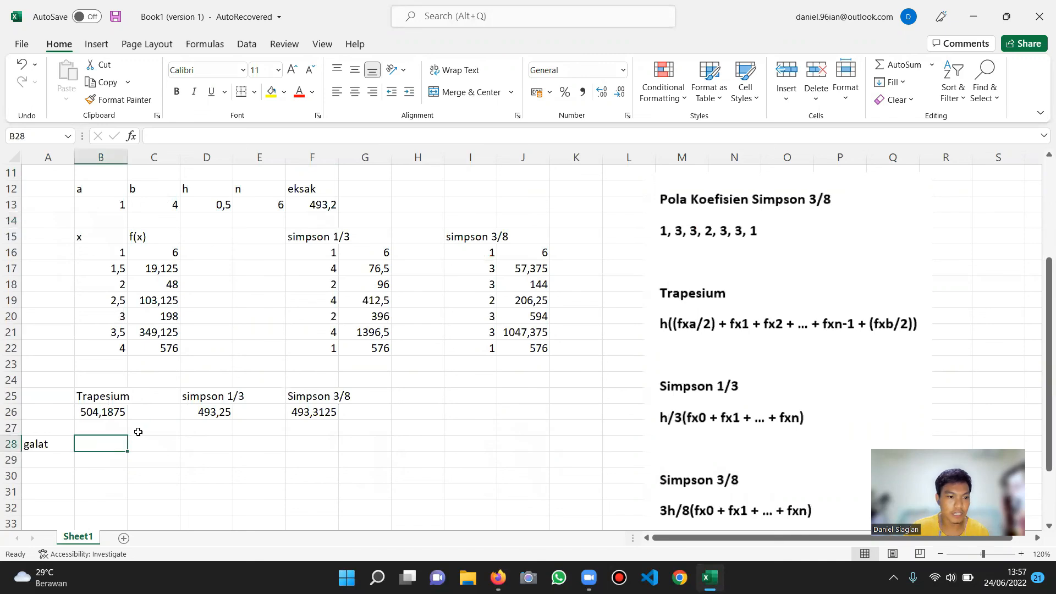
type("=")
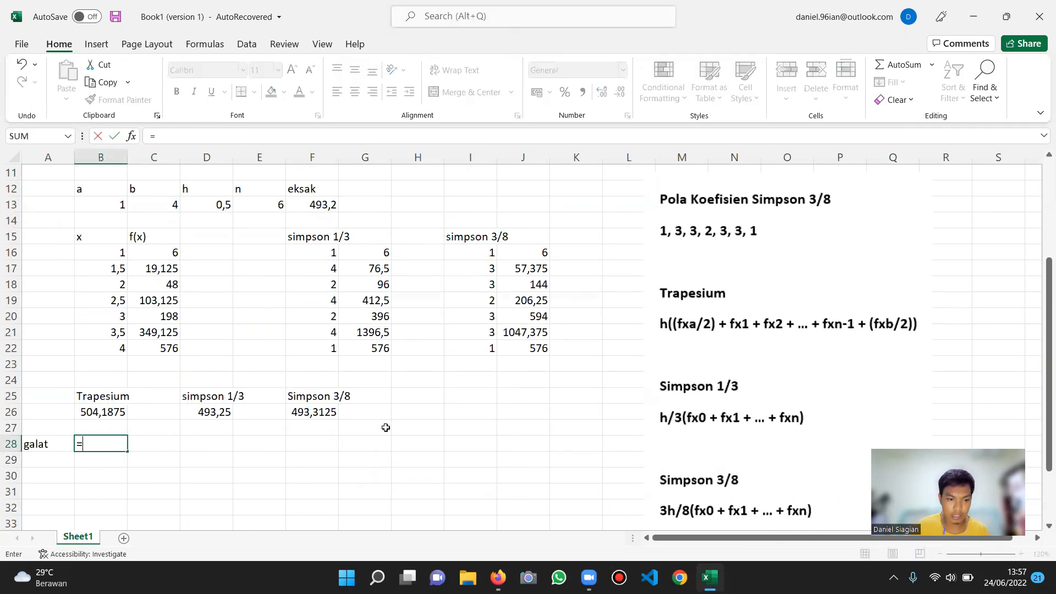
type("abs")
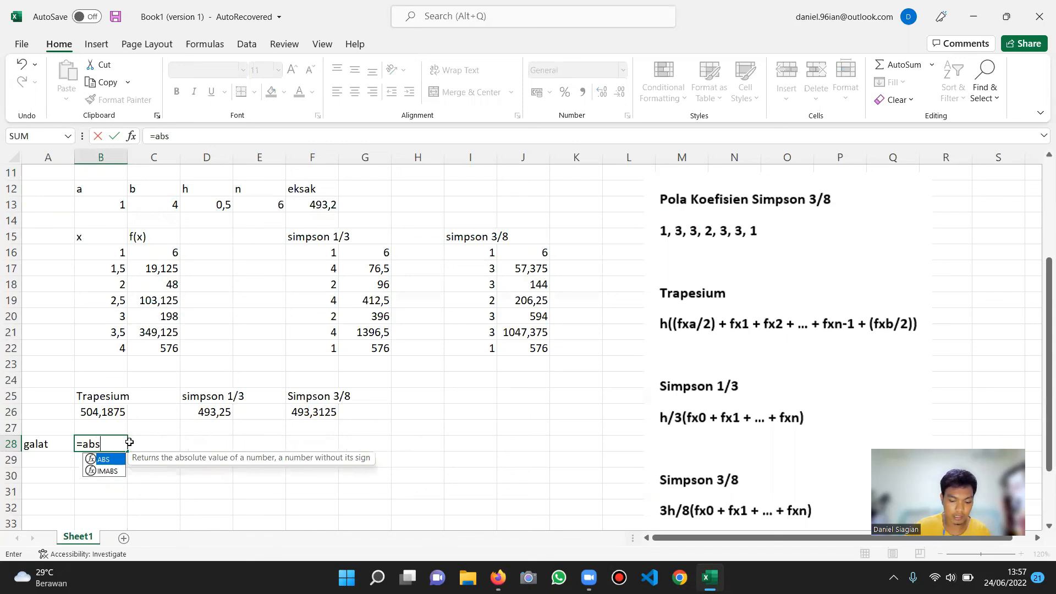
type("(")
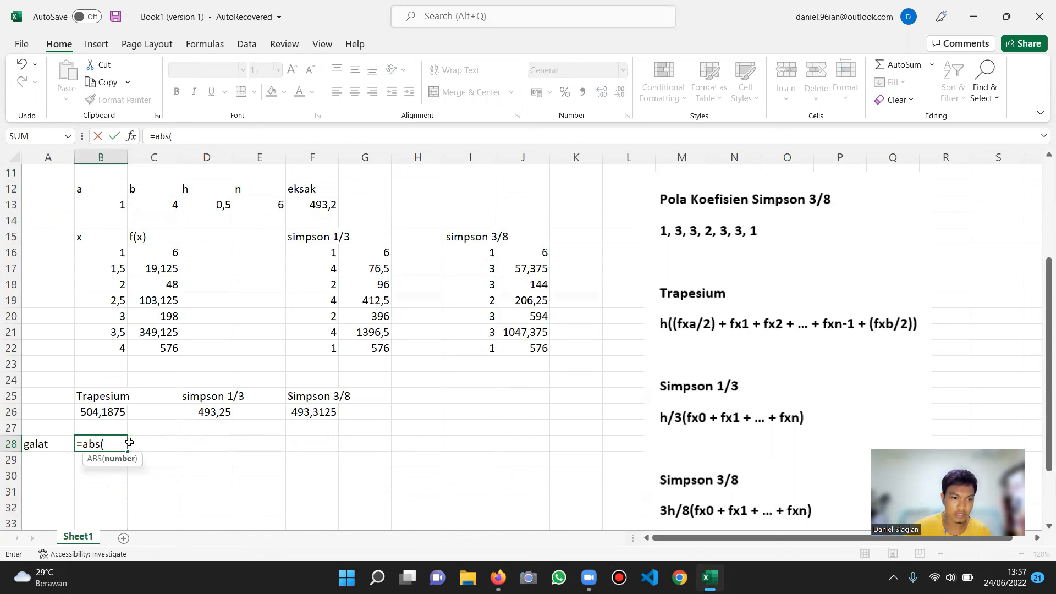
left_click(101, 413)
type("-")
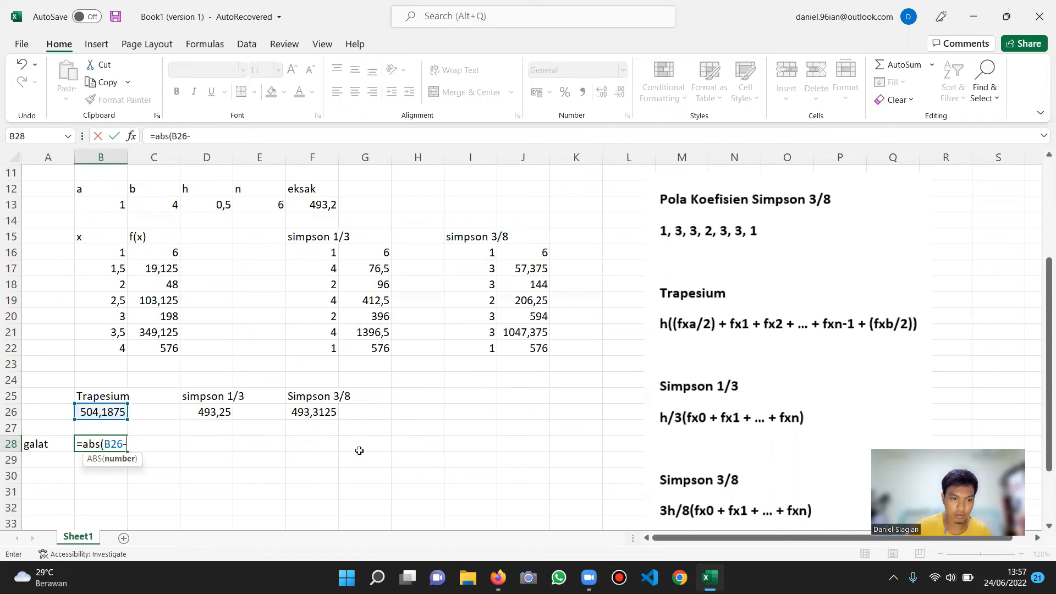
left_click(325, 204)
type(")")
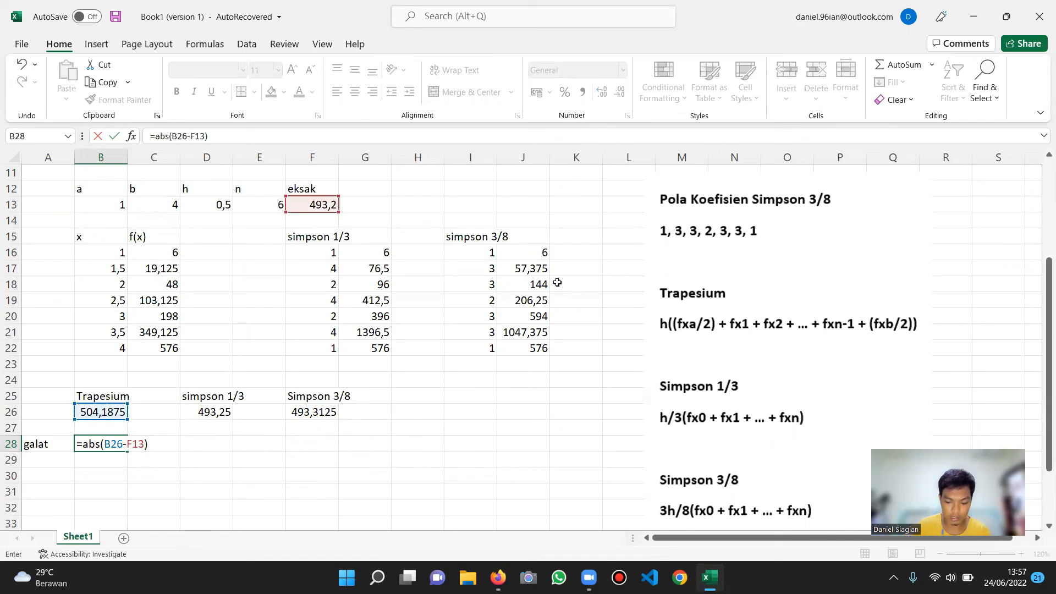
key("Return")
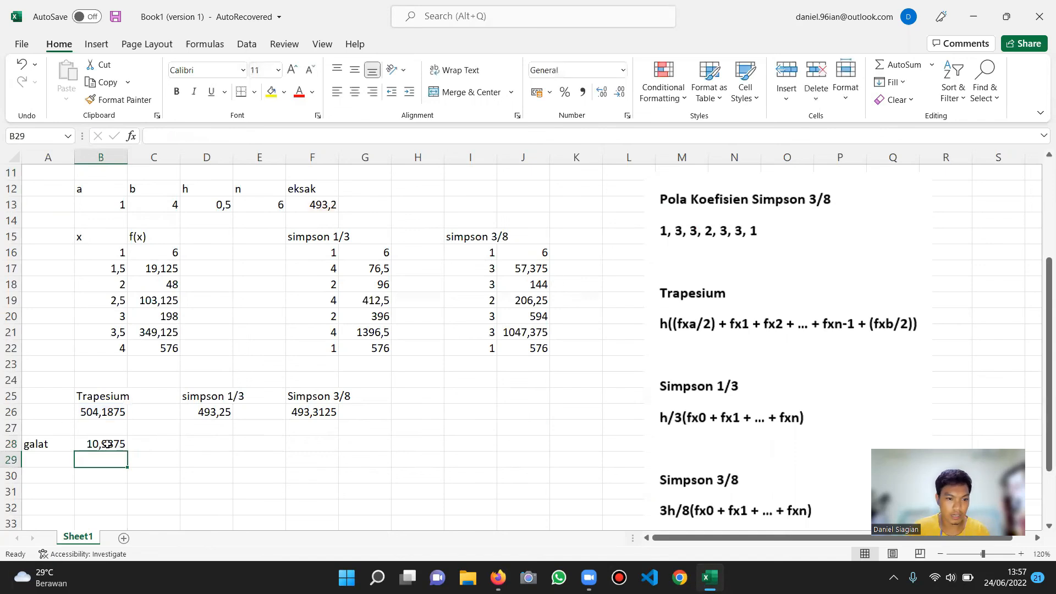
Calculate the Simpson 1/3 error in D28 as the absolute difference from the exact value, =abs(D26-F13).
left_click(217, 445)
type("=")
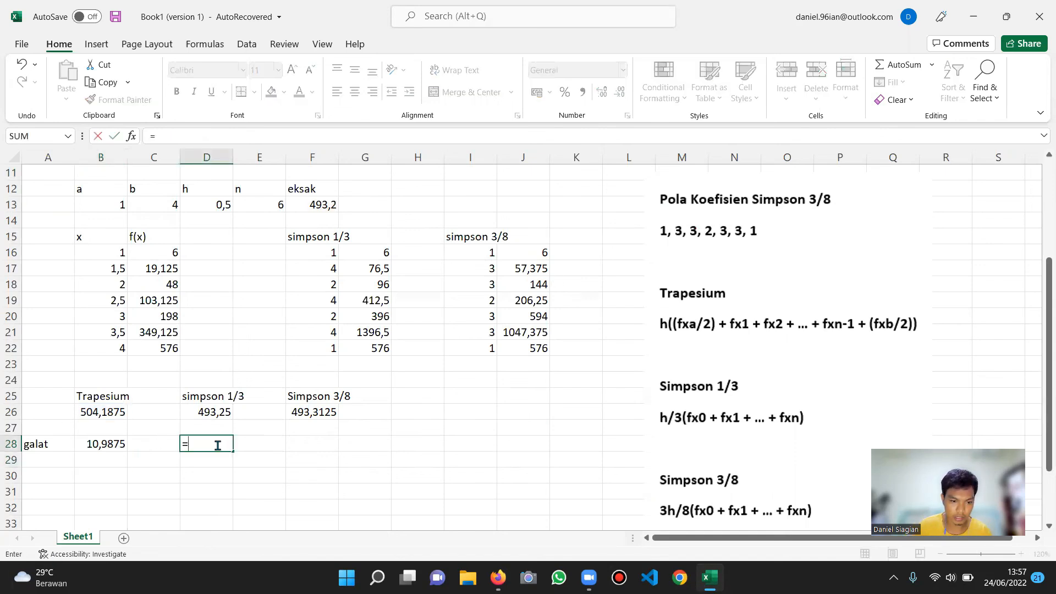
type("abs")
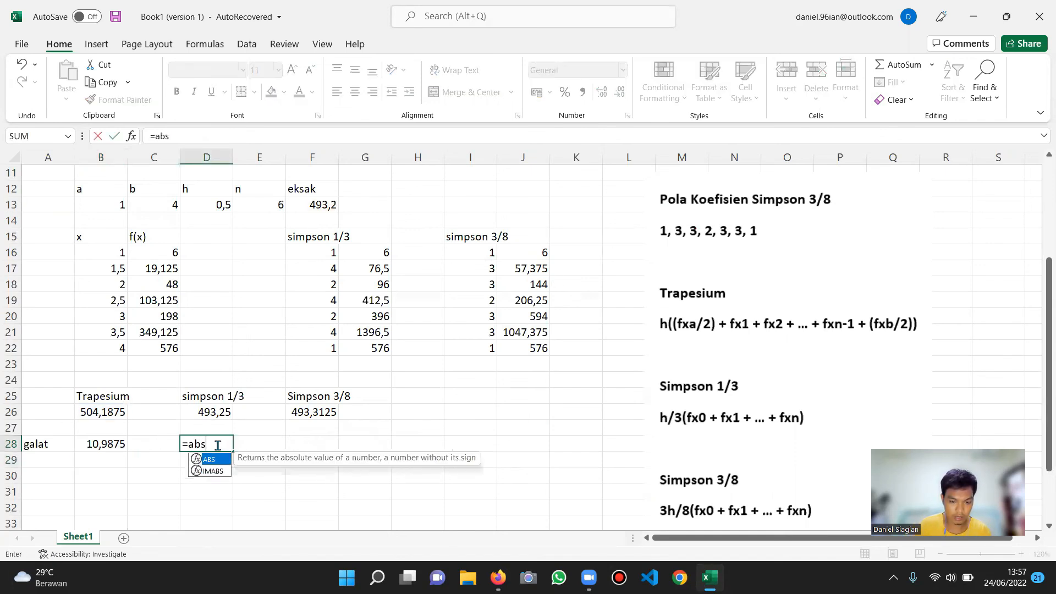
type("(")
left_click(208, 412)
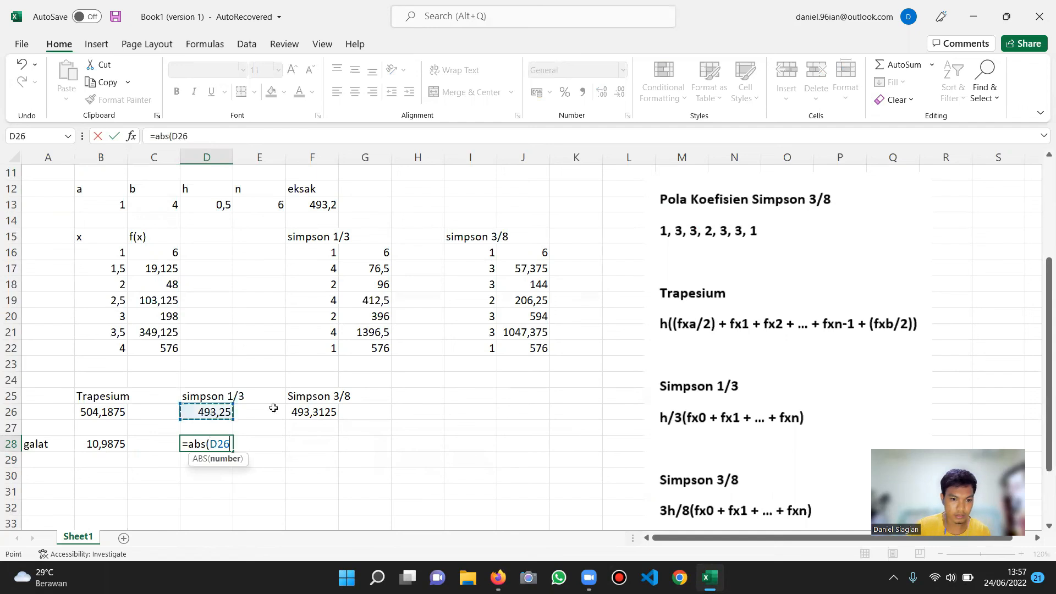
type("-")
left_click(311, 210)
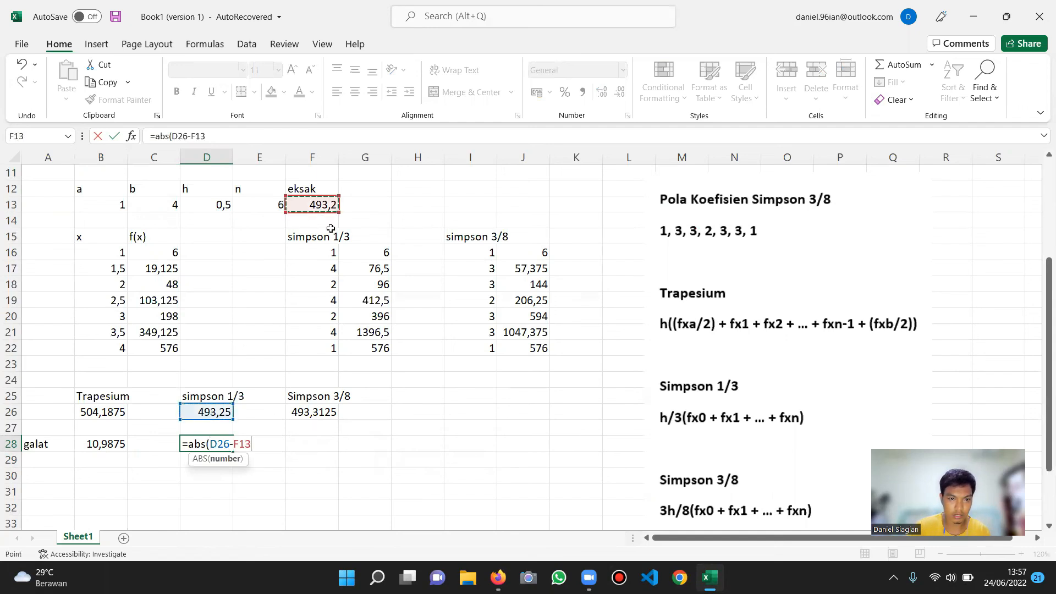
type(")")
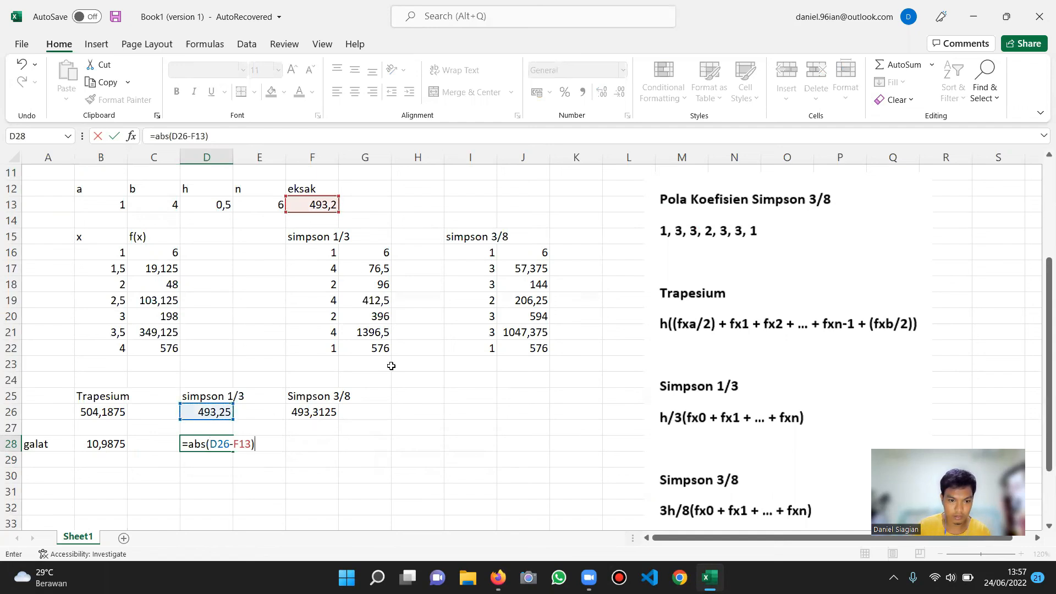
key("Return")
Calculate the Simpson 3/8 error in F28 with =abs(F26-F13).
key("Right")
key("Up")
key("Up")
key("Down")
key("Right")
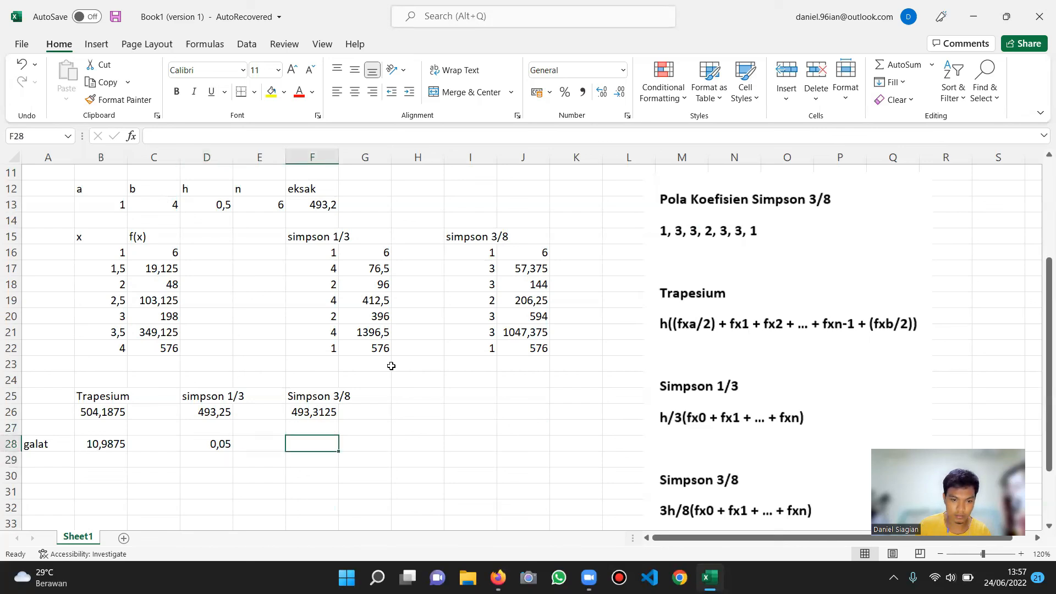
type("=abs")
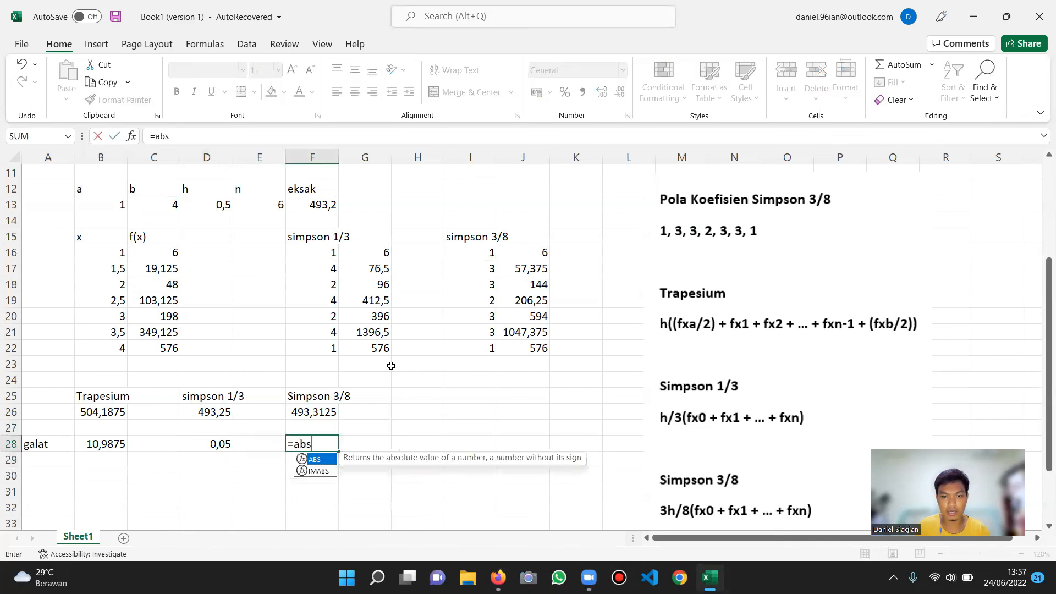
type("(")
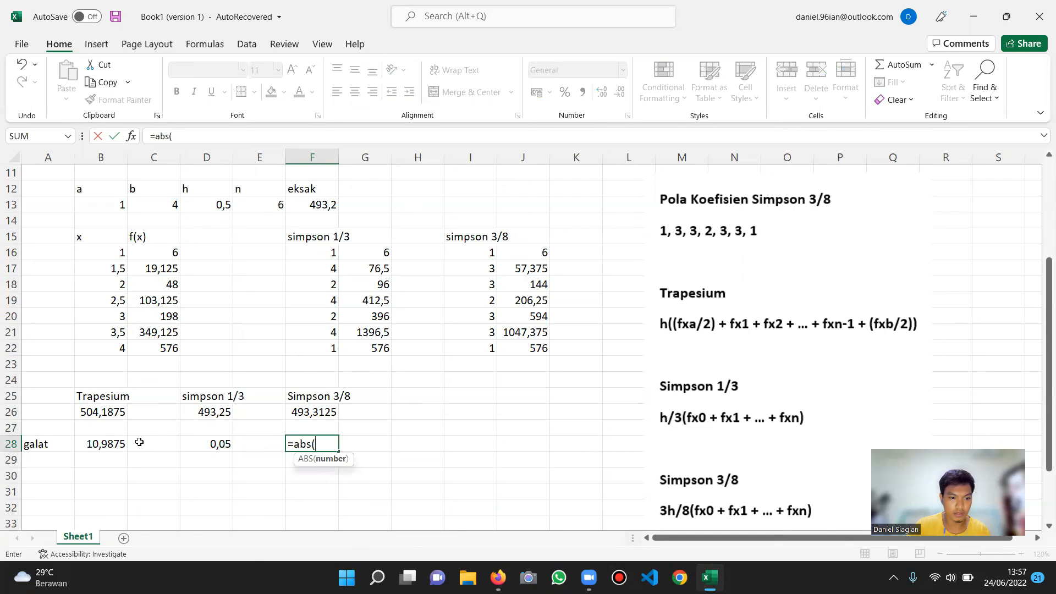
left_click(309, 413)
type("-")
left_click(312, 204)
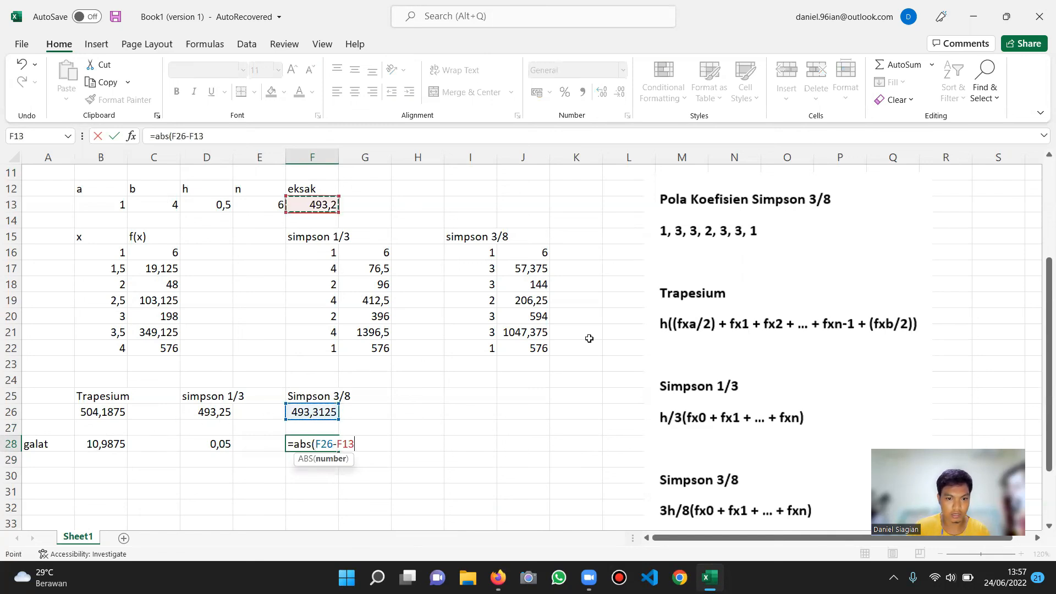
type(")")
key("Return")
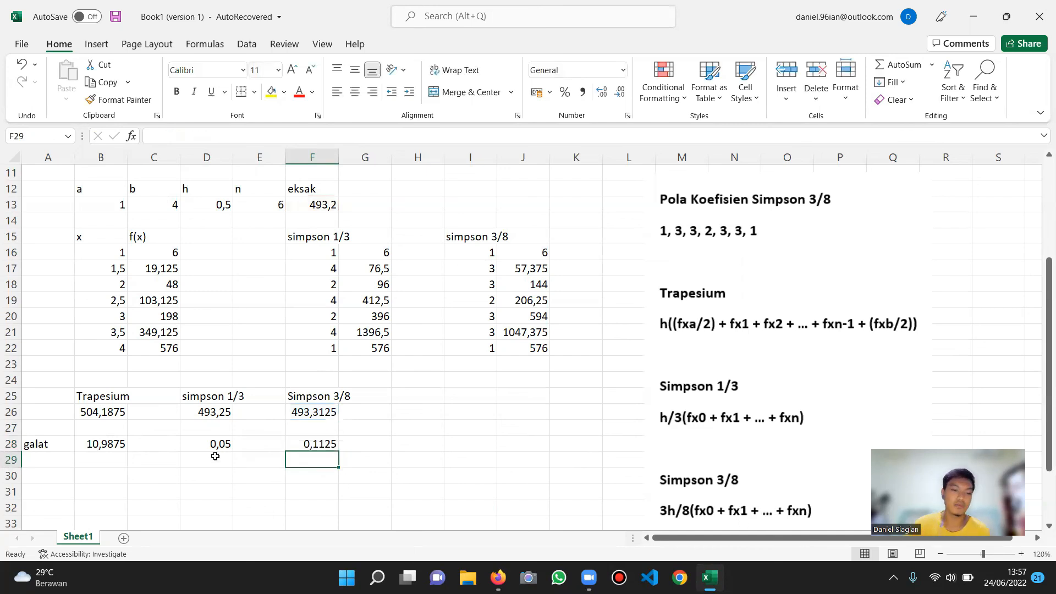
Compare the errors of the three methods in row 28 and review the results above them.
left_click(222, 446)
left_click(124, 446)
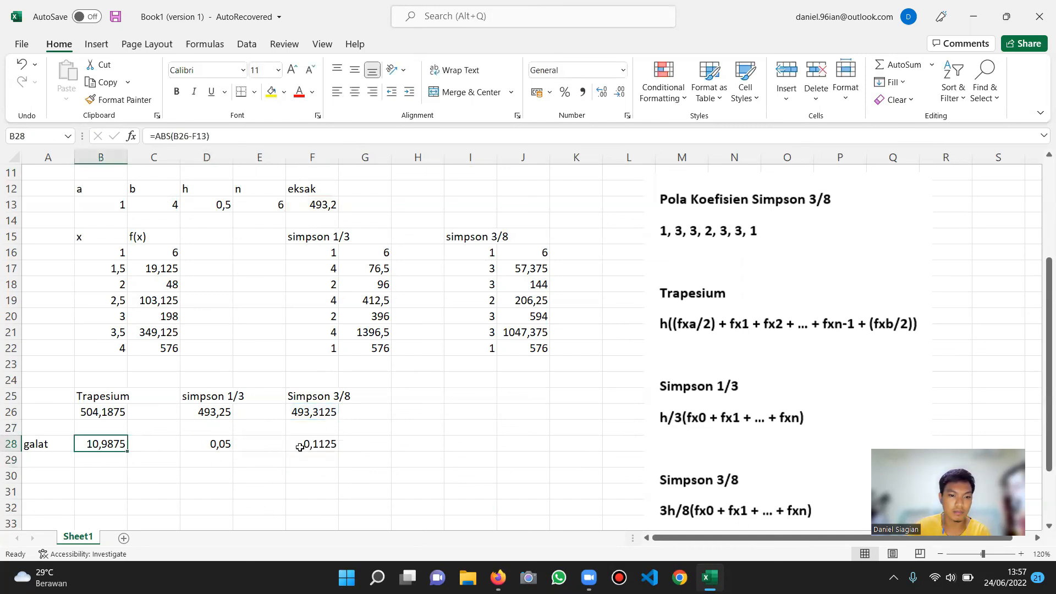
left_click(306, 443)
left_click(216, 443)
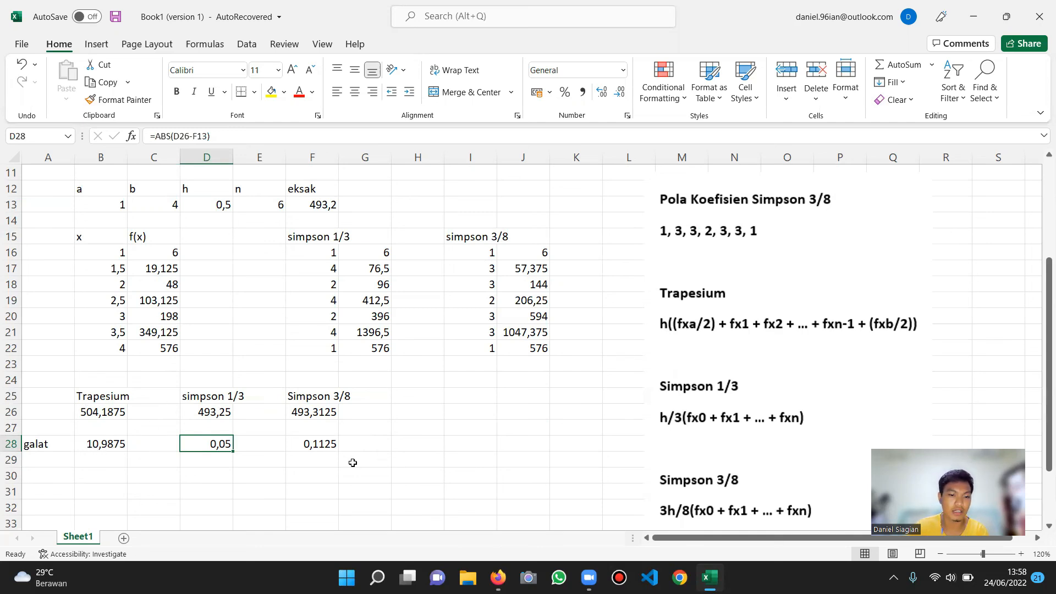
left_click(339, 466)
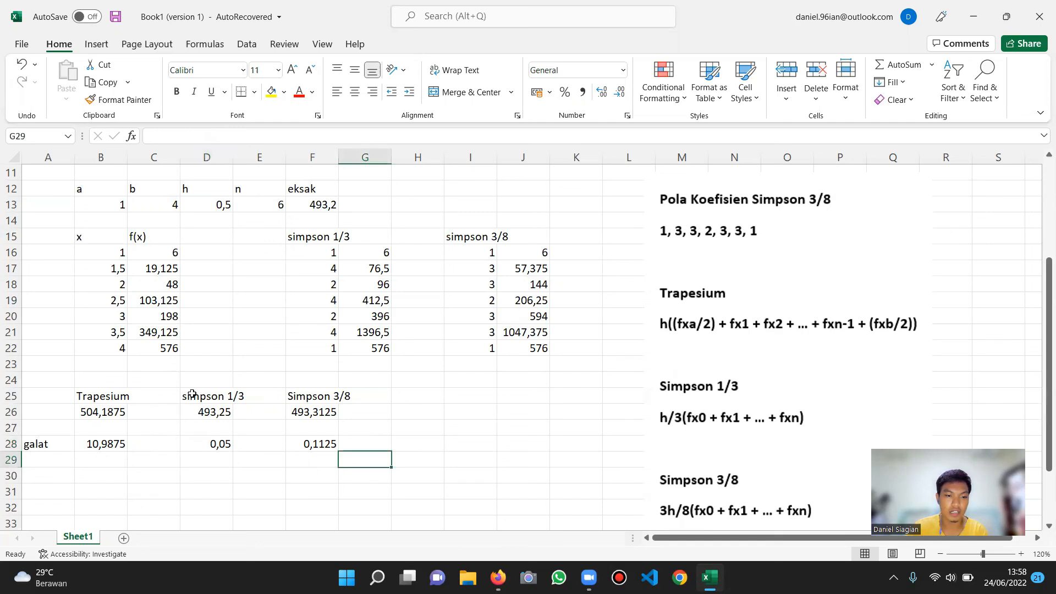
left_click_drag(191, 395, 226, 440)
left_click(553, 432)
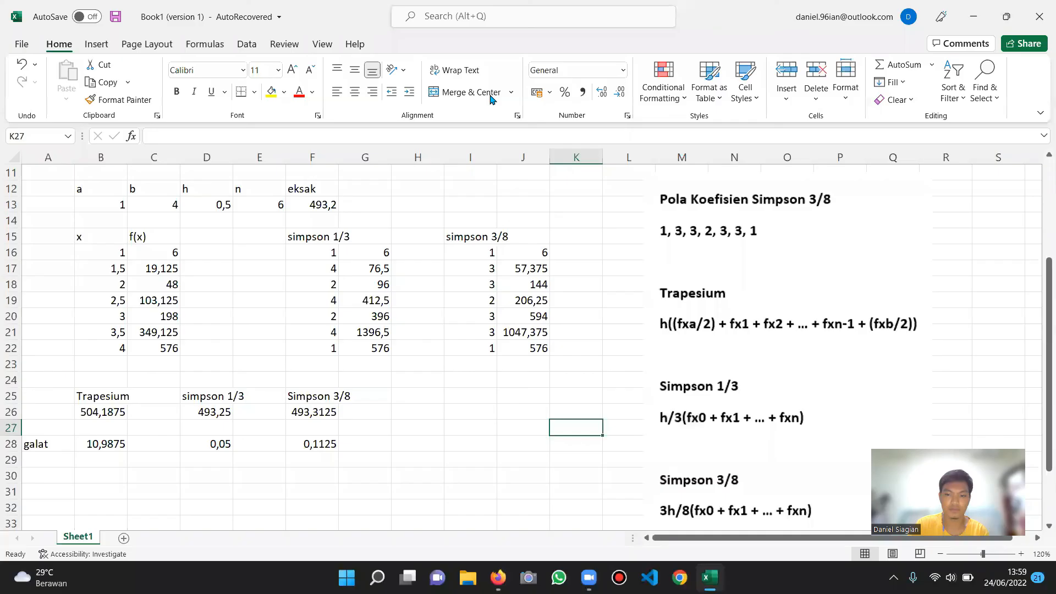
scroll(830, 429, "down", 3)
scroll(862, 505, "up", 6)
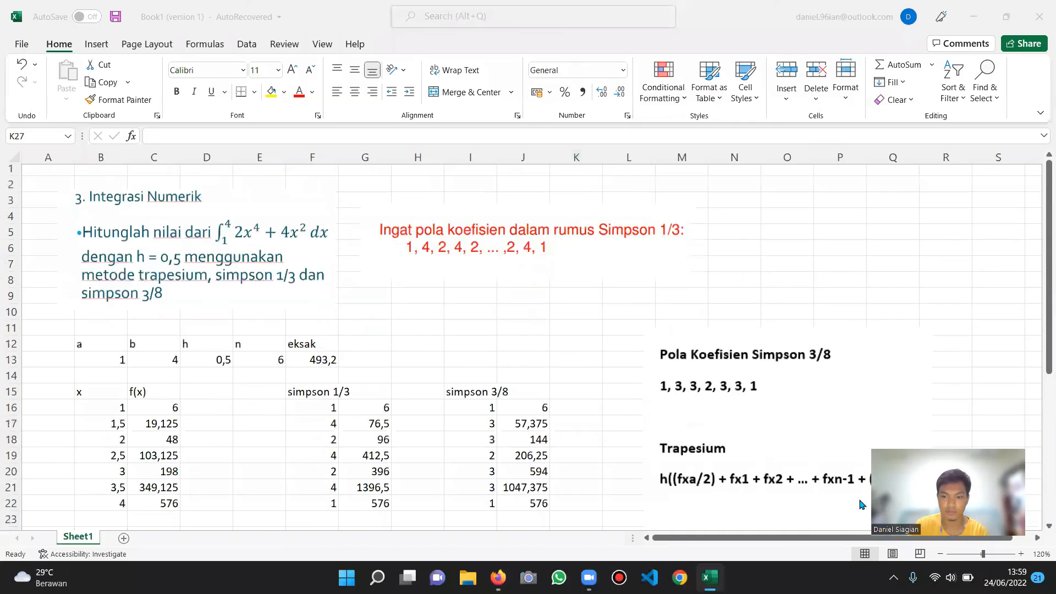
Move the picture with the Simpson 3/8 coefficients and integration formulas up to row 3, beside the Simpson 1/3 coefficient note.
left_click(940, 554)
left_click(940, 554)
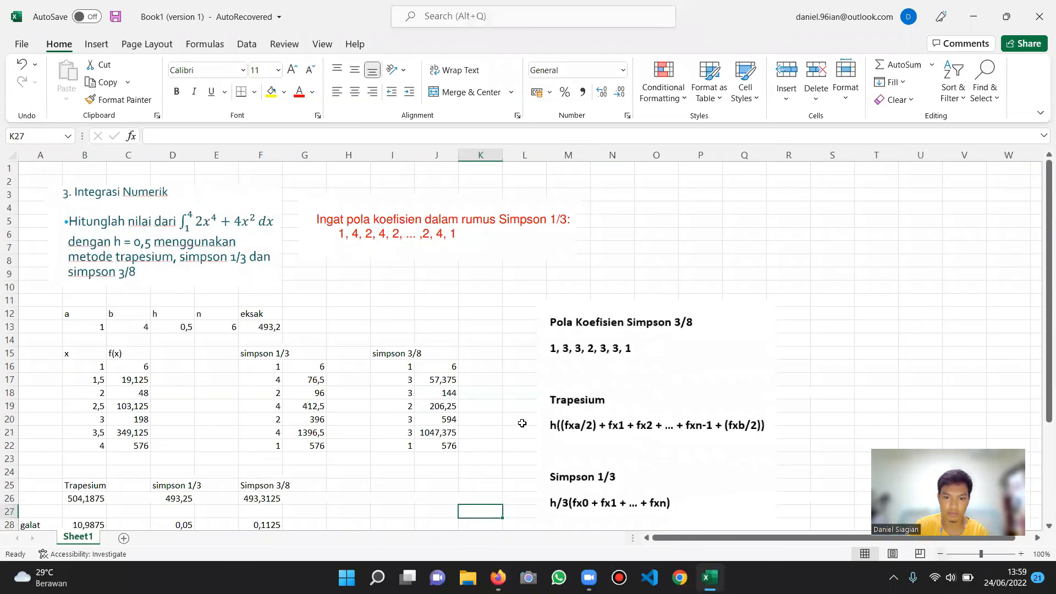
scroll(379, 418, "down", 3)
scroll(554, 370, "up", 4)
left_click_drag(626, 392, 677, 285)
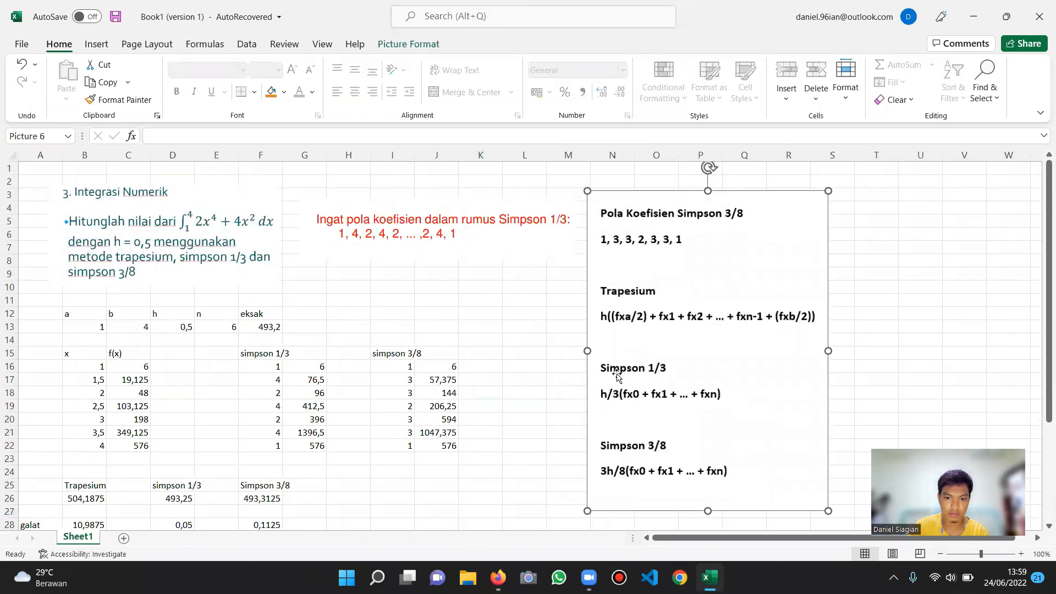
scroll(571, 394, "down", 3)
left_click(414, 450)
scroll(495, 473, "up", 4)
scroll(572, 500, "down", 4)
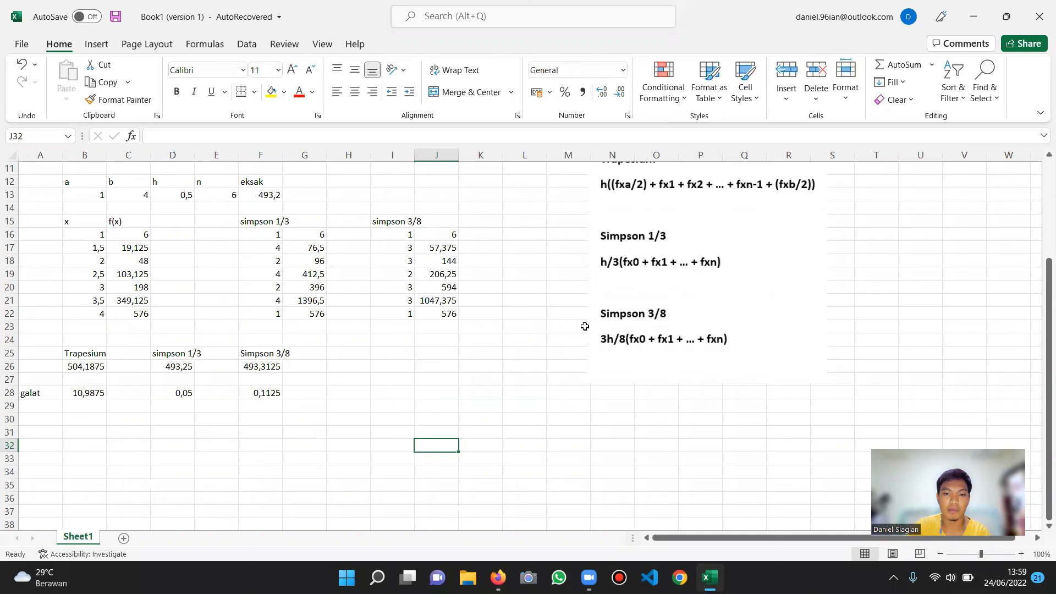
scroll(394, 390, "up", 4)
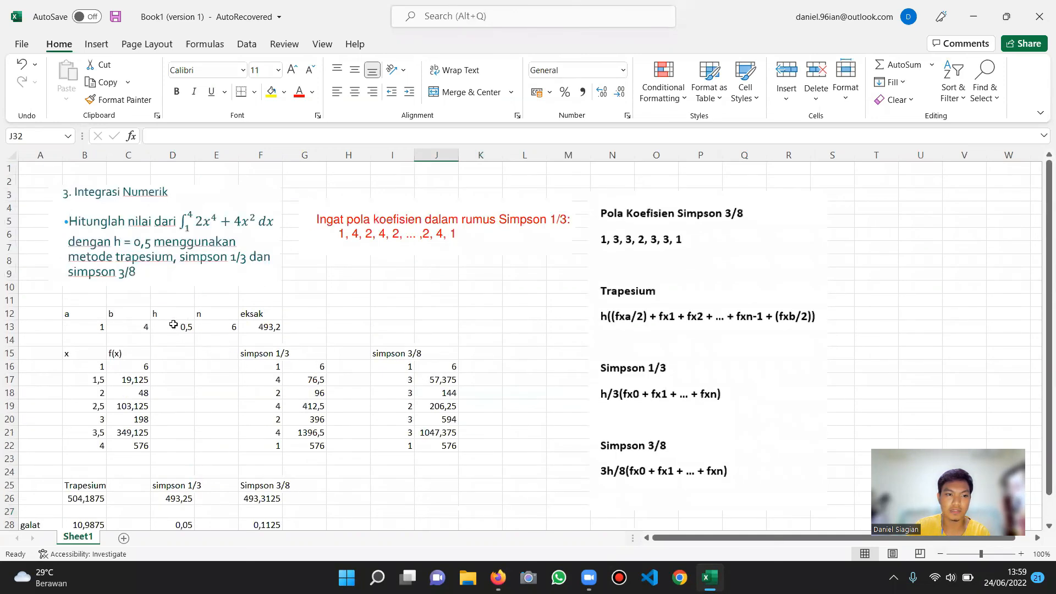